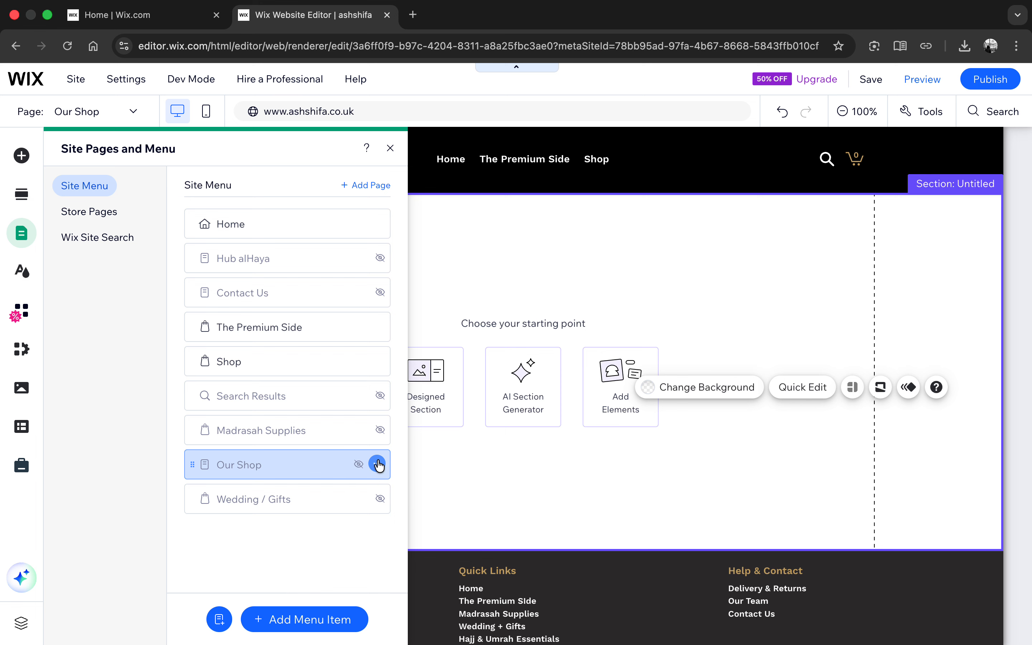
# - Open the social share settings of the Our Shop page
pyautogui.click(378, 464)
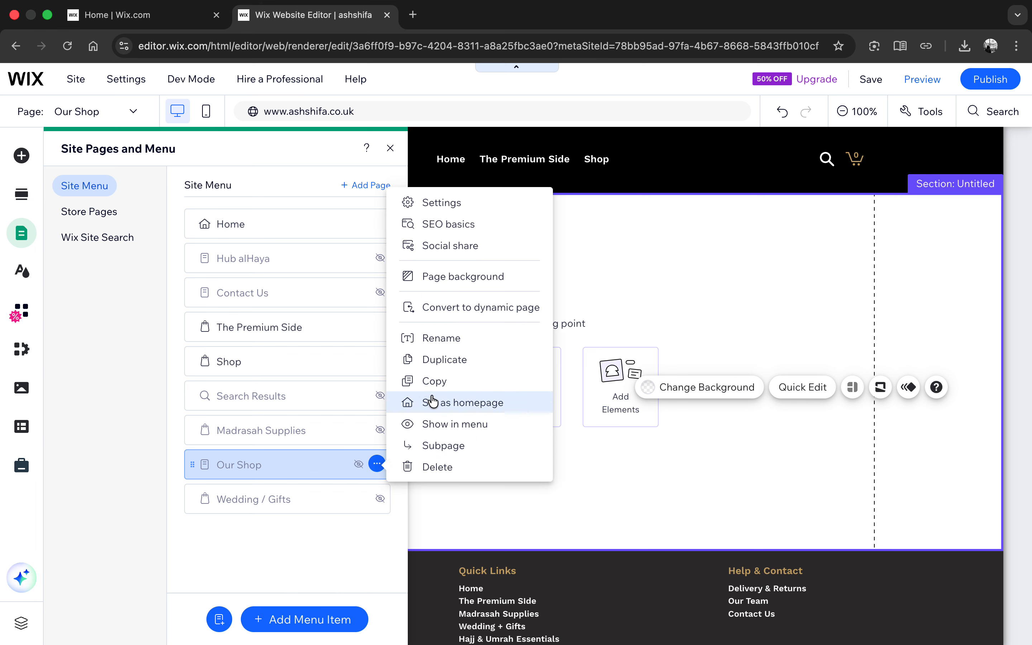
pyautogui.click(448, 202)
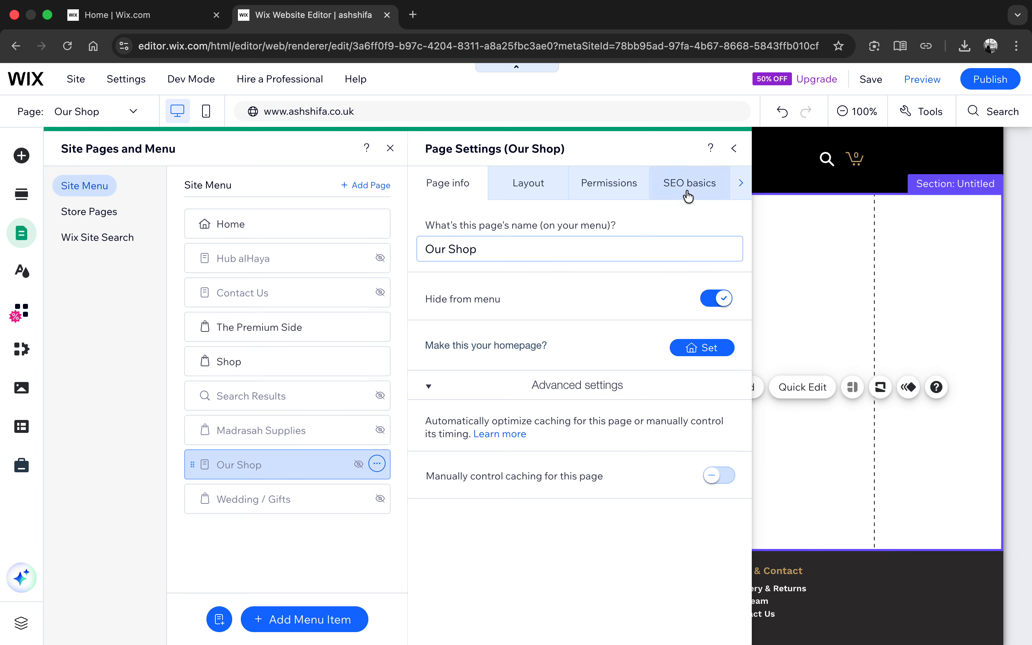
pyautogui.click(741, 182)
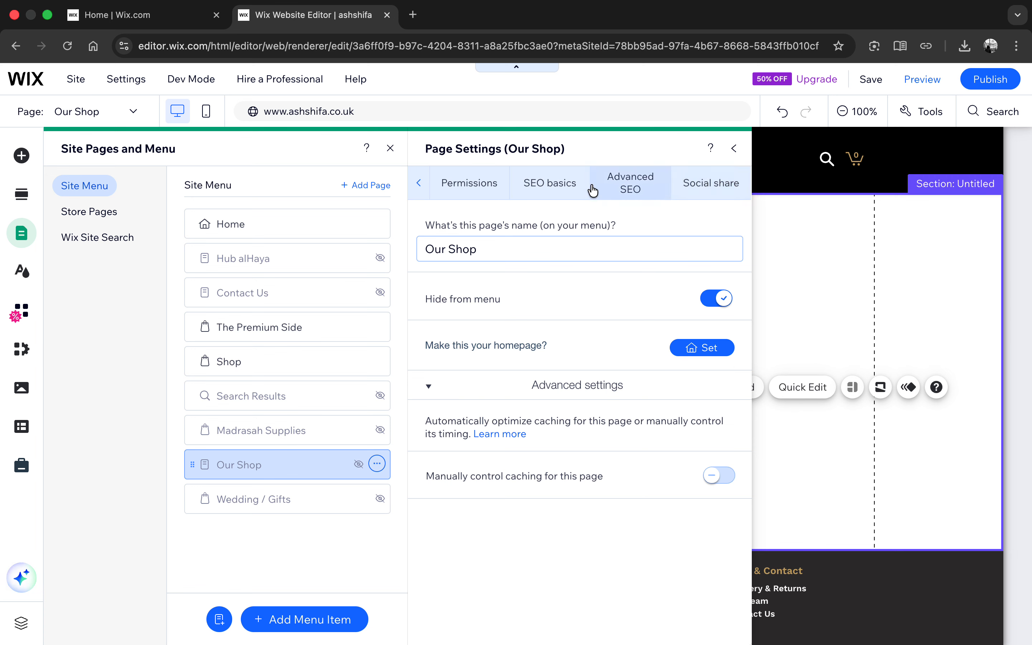
pyautogui.click(728, 183)
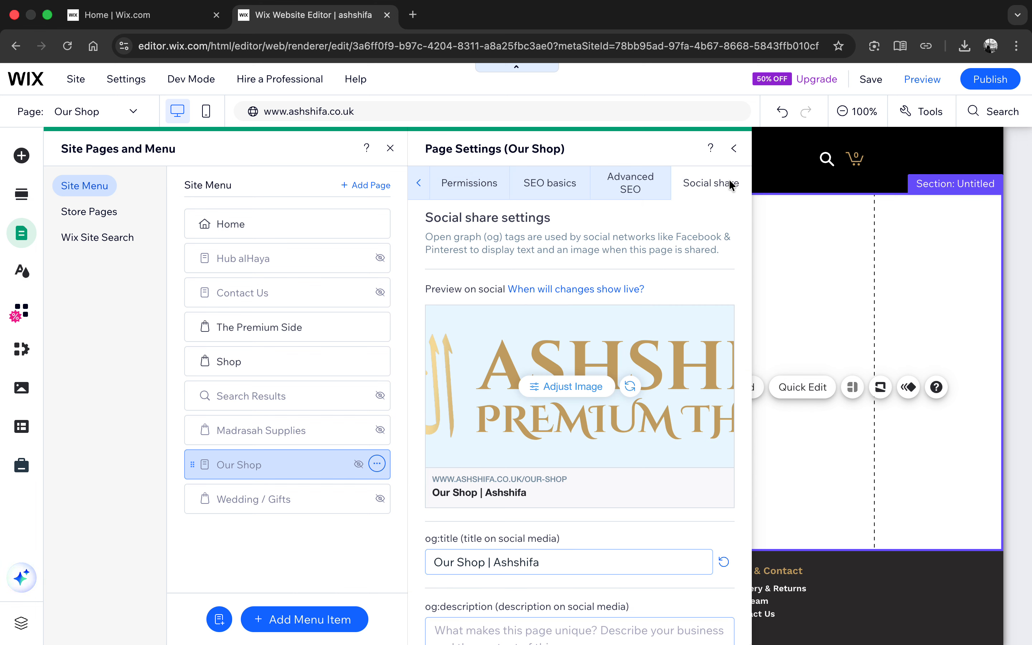
pyautogui.scroll(-2, 610, 377)
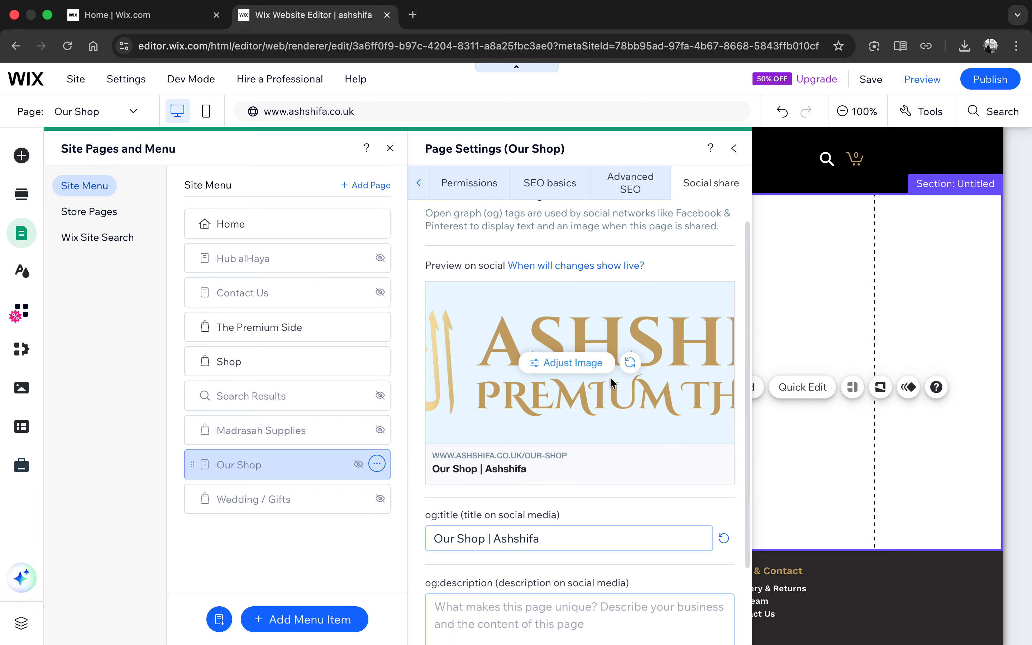
# - Retype the capital A of "Ashshifa" in the social media title so it reads "Our Shop | Ashshifa"
pyautogui.tripleClick(503, 520)
pyautogui.click(503, 518)
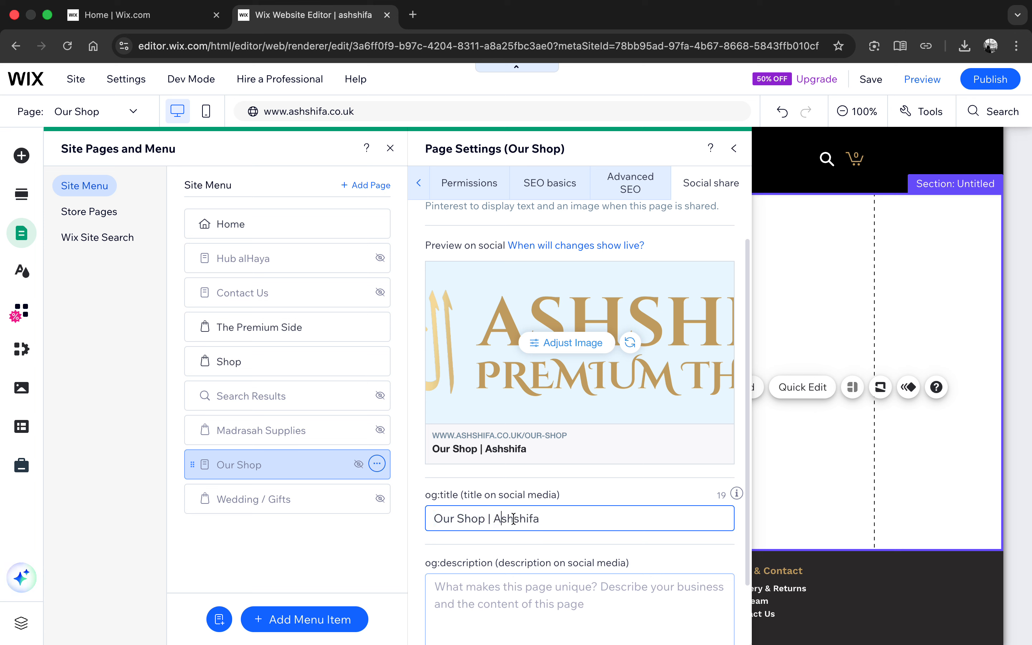
pyautogui.press('BackSpace')
pyautogui.write('a')
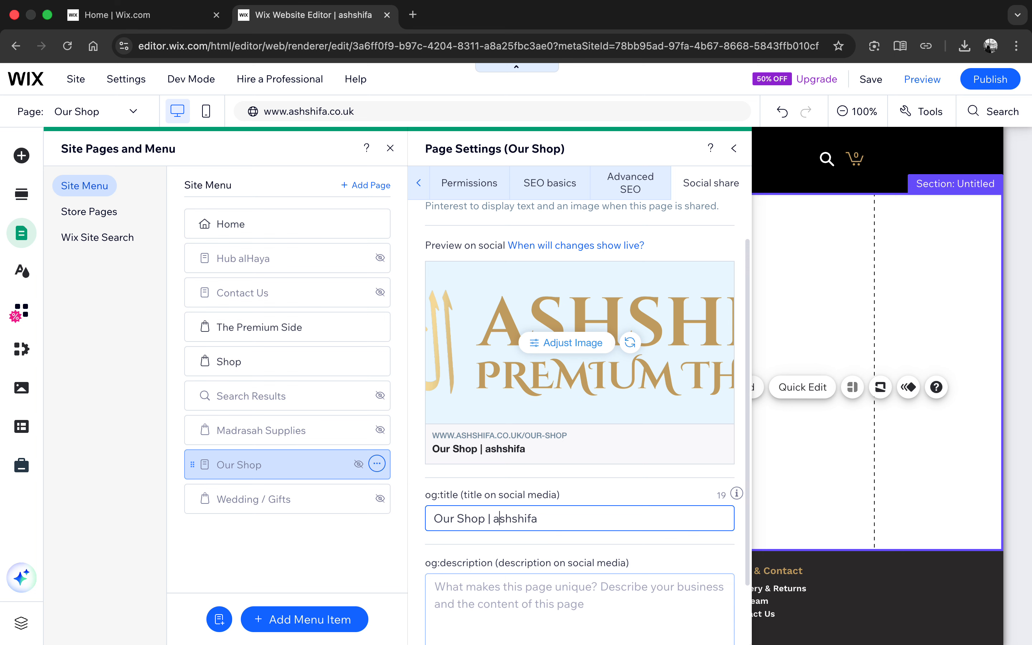
pyautogui.press('BackSpace')
pyautogui.press('capslock')
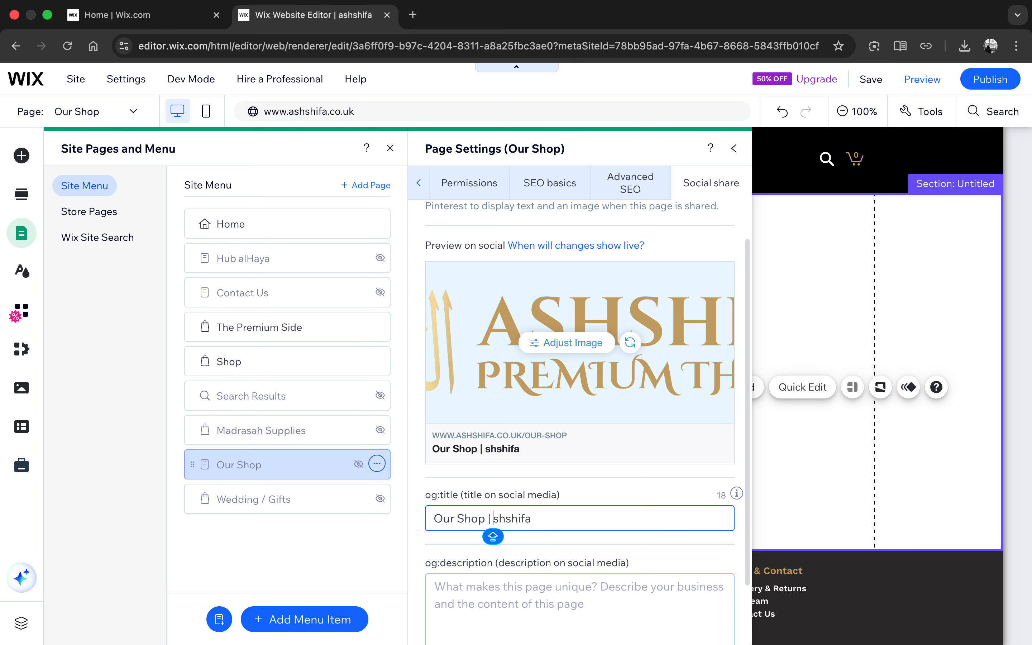
pyautogui.write('A')
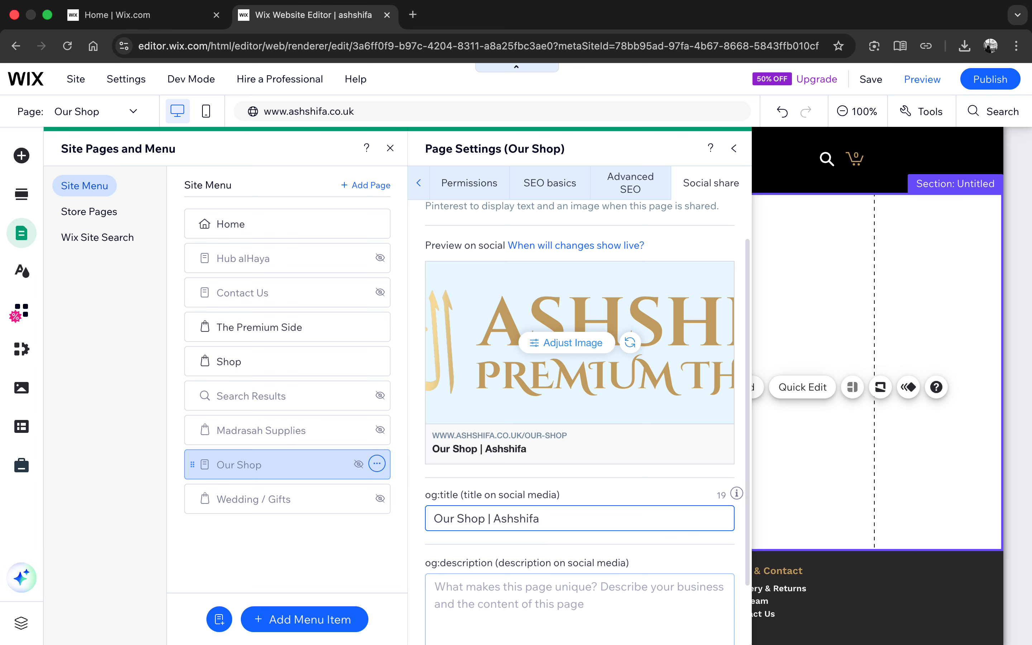
pyautogui.click(533, 547)
# - Open the picker for replacing the social share image and look through the site files and the ashshifa folder
pyautogui.scroll(-2, 533, 548)
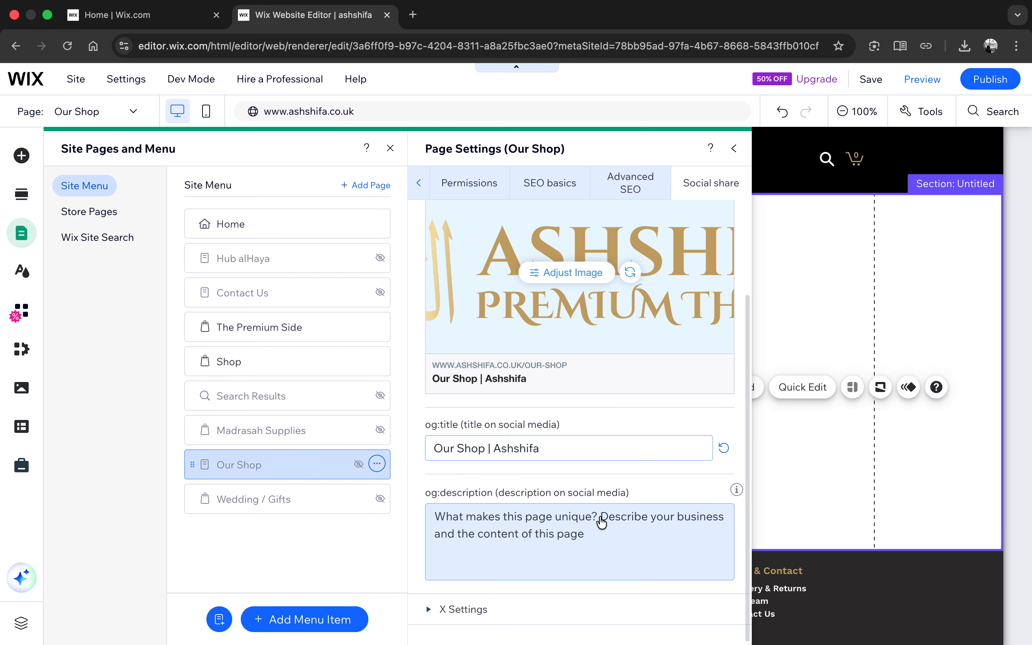
pyautogui.scroll(1, 572, 479)
pyautogui.scroll(-1, 572, 482)
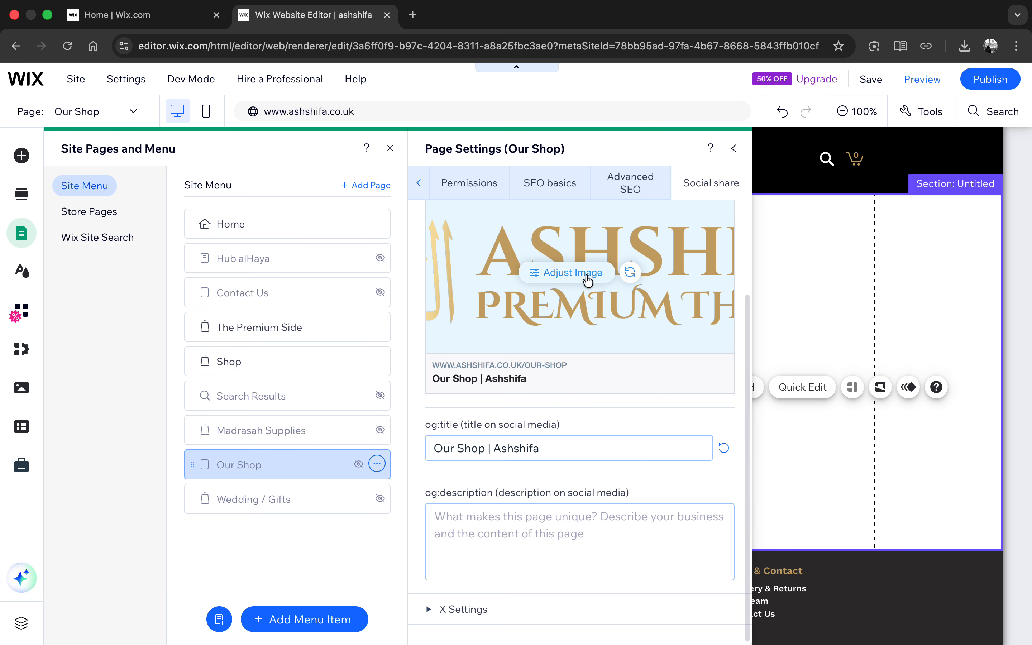
pyautogui.click(629, 271)
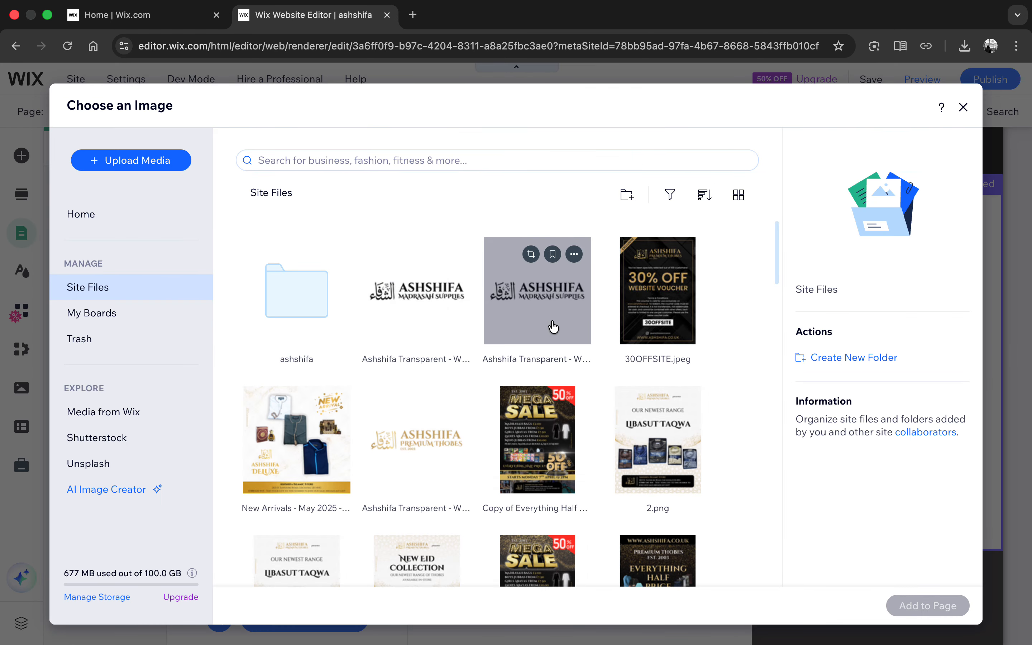
pyautogui.scroll(-10, 415, 439)
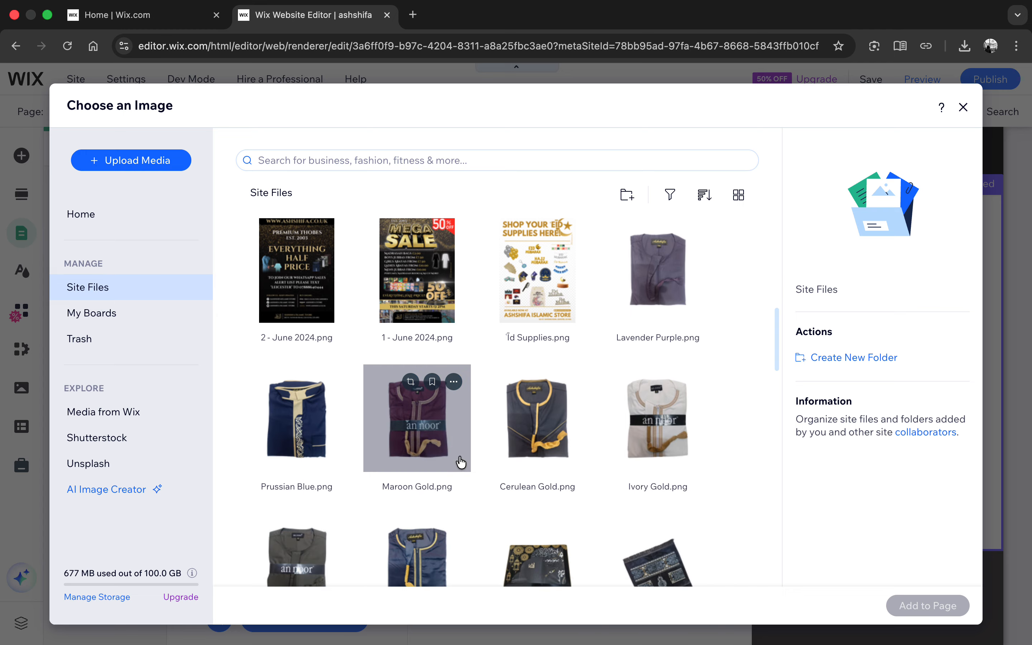
pyautogui.scroll(-5, 458, 460)
pyautogui.scroll(15, 426, 452)
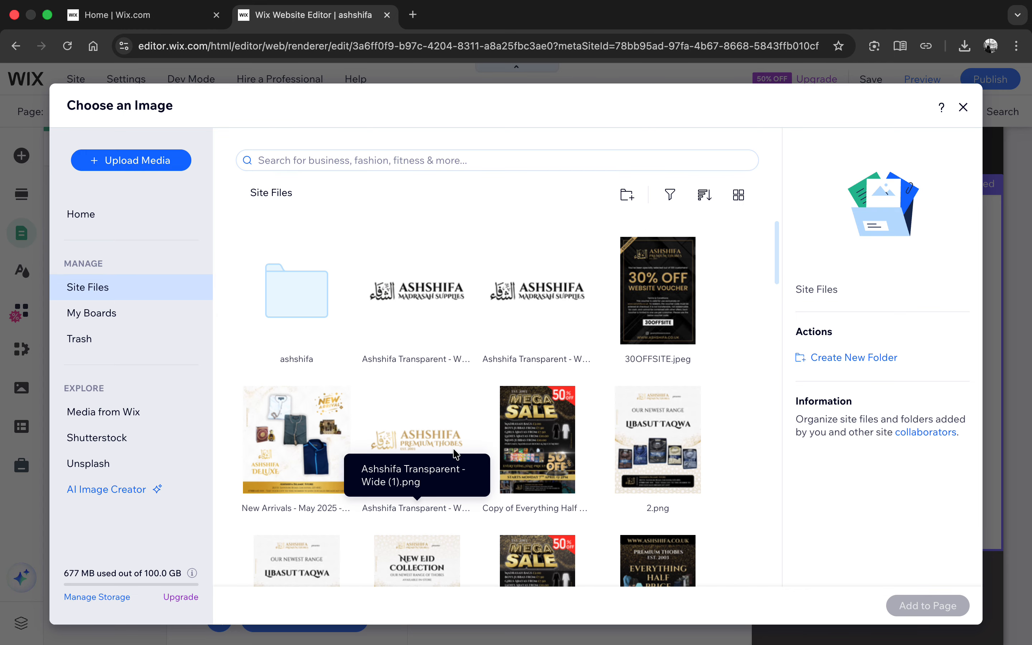
pyautogui.doubleClick(294, 313)
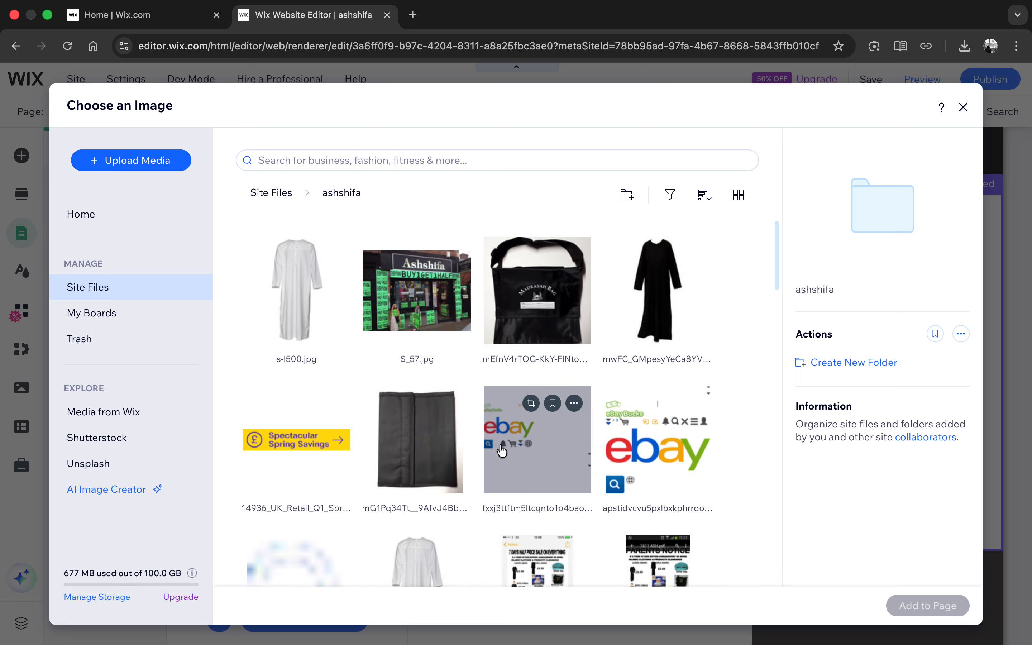
pyautogui.click(268, 193)
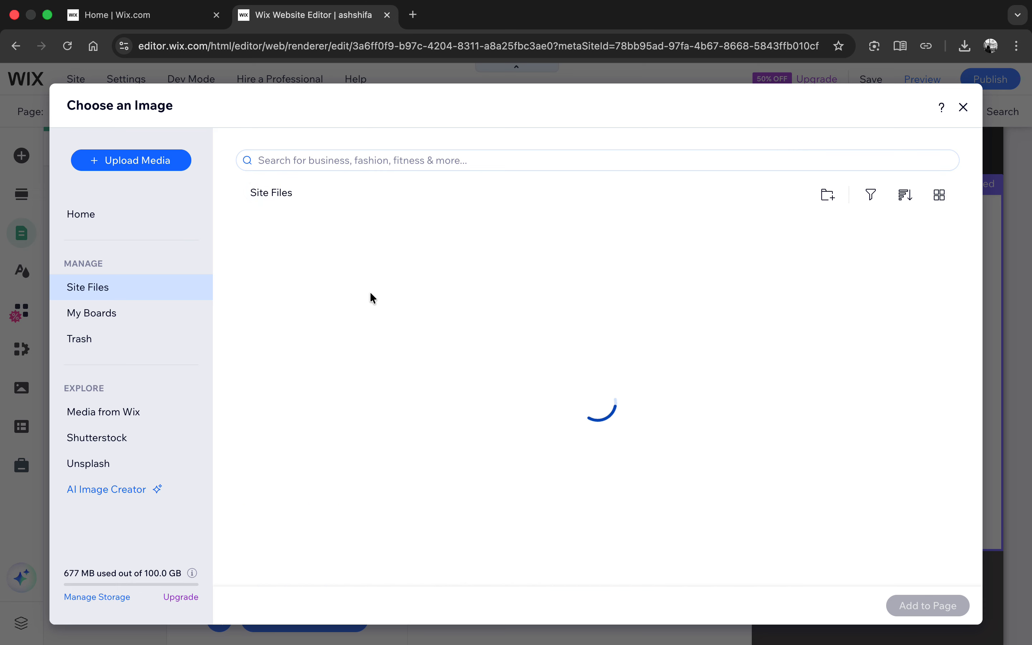
# - Set Ashshifa Transparent - Wide-2.png from the site files as the Our Shop page's social share image and close the page settings
pyautogui.scroll(-15, 438, 410)
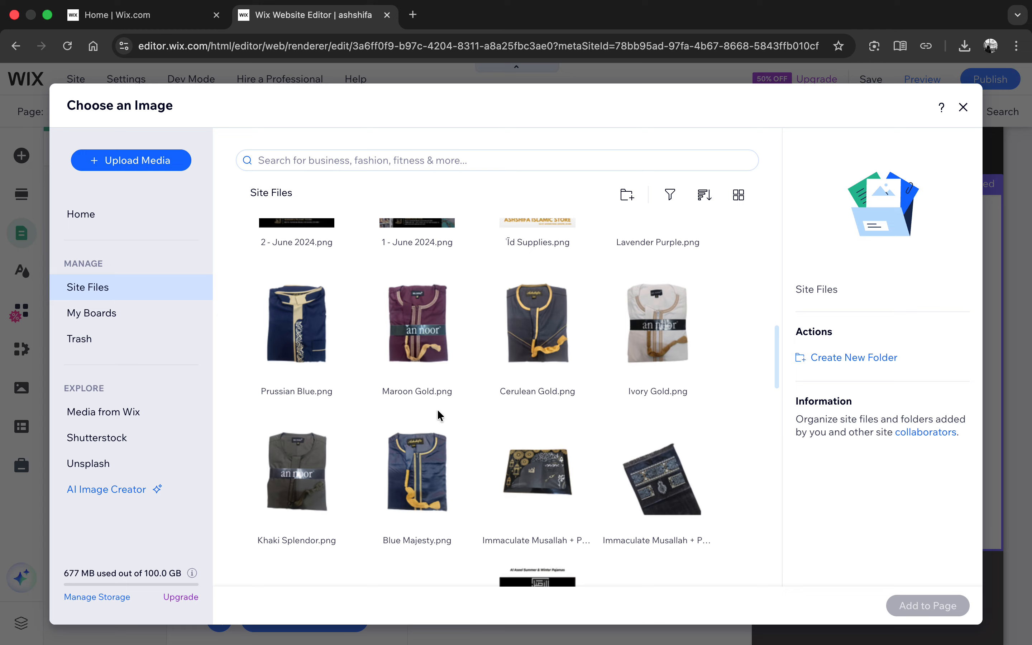
pyautogui.scroll(-20, 439, 416)
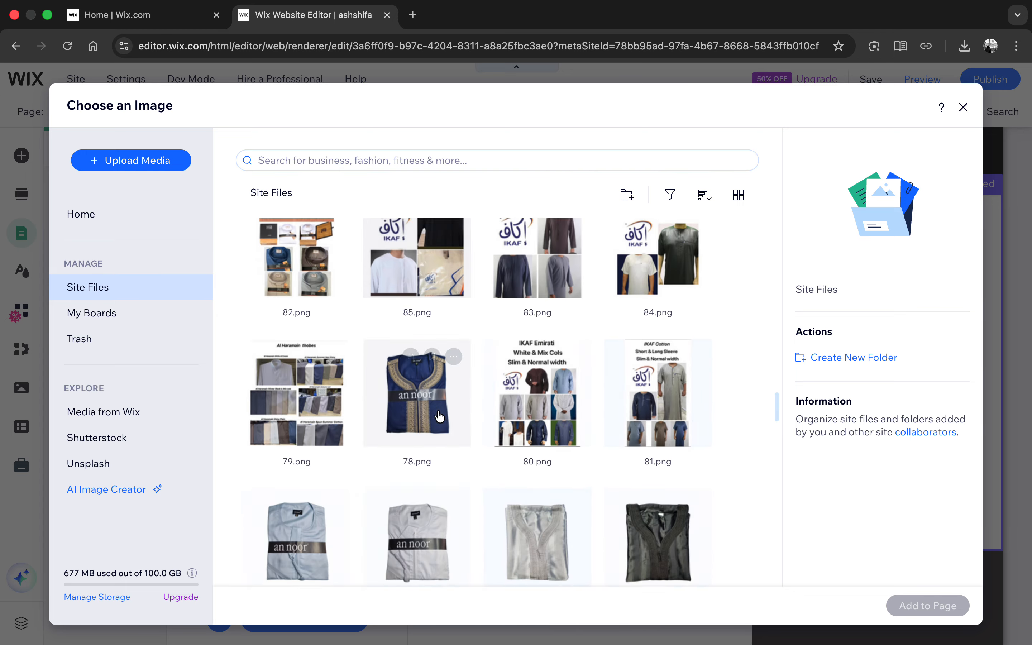
pyautogui.scroll(-10, 439, 416)
pyautogui.scroll(5, 439, 416)
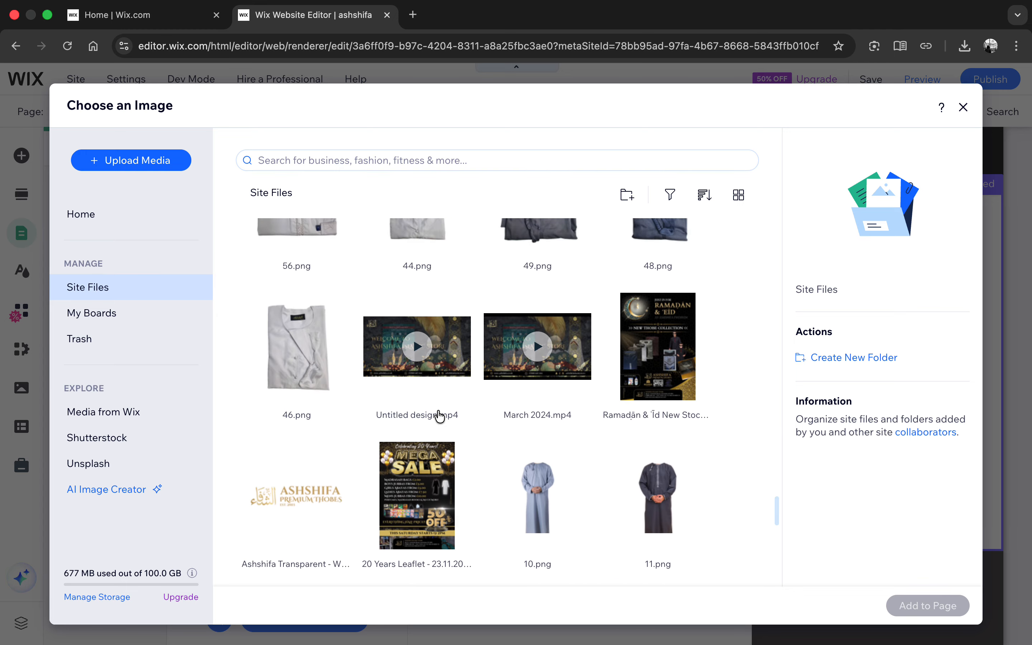
pyautogui.scroll(-2, 439, 416)
pyautogui.scroll(-7, 347, 486)
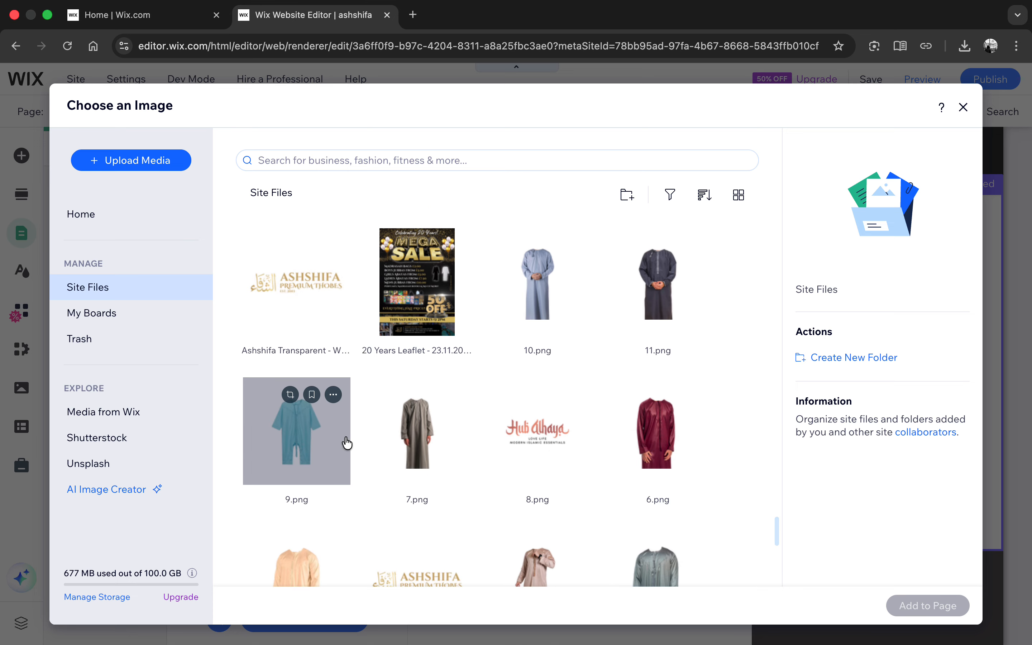
pyautogui.moveTo(395, 431)
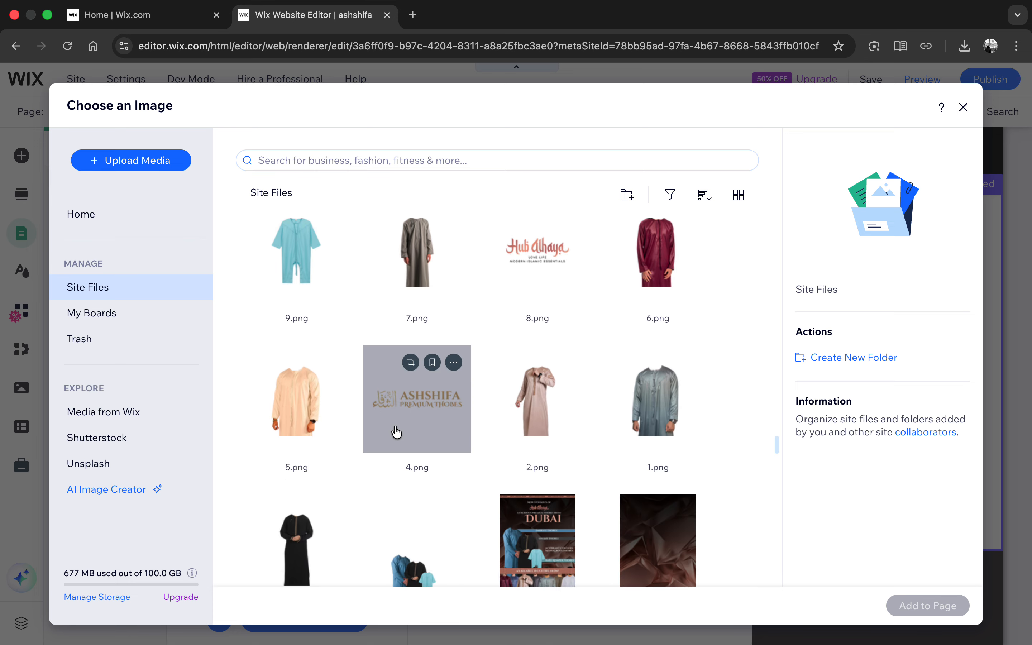
pyautogui.scroll(5, 395, 432)
pyautogui.click(317, 375)
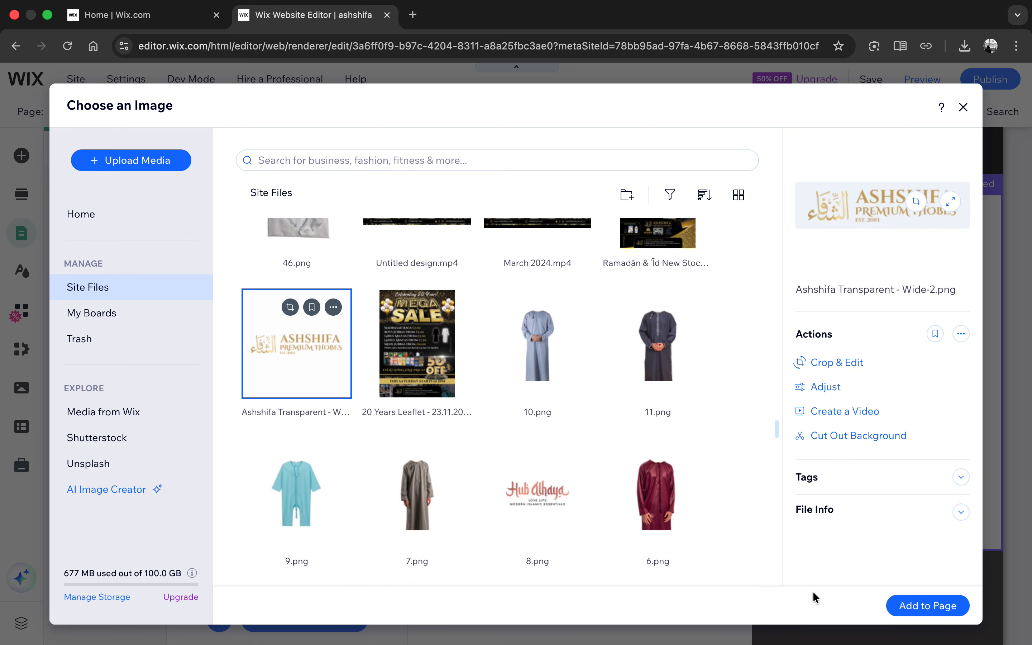
pyautogui.click(945, 601)
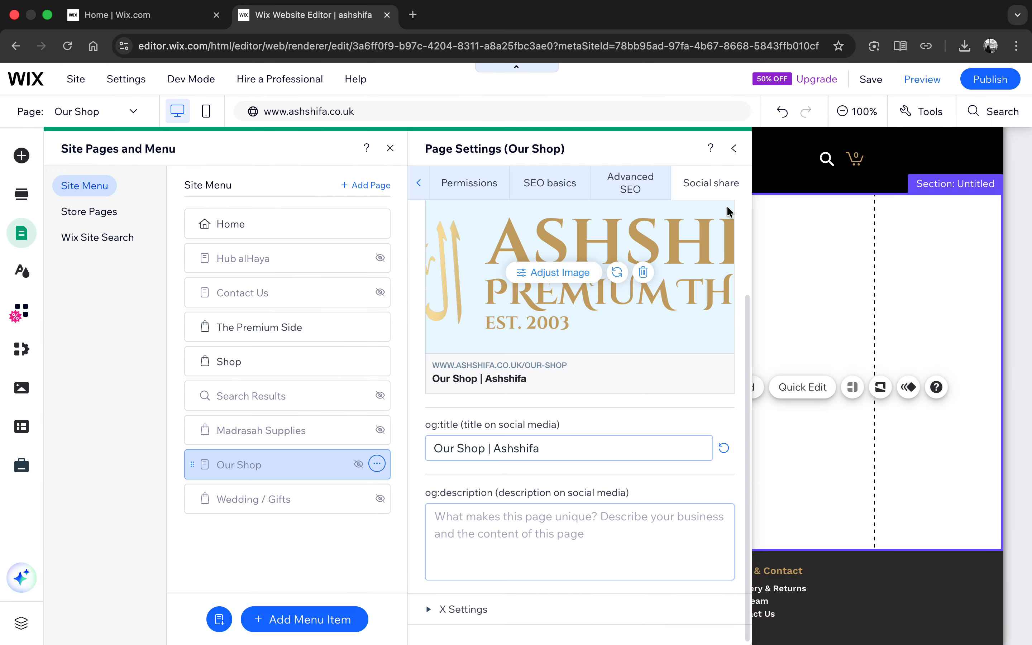
pyautogui.click(734, 148)
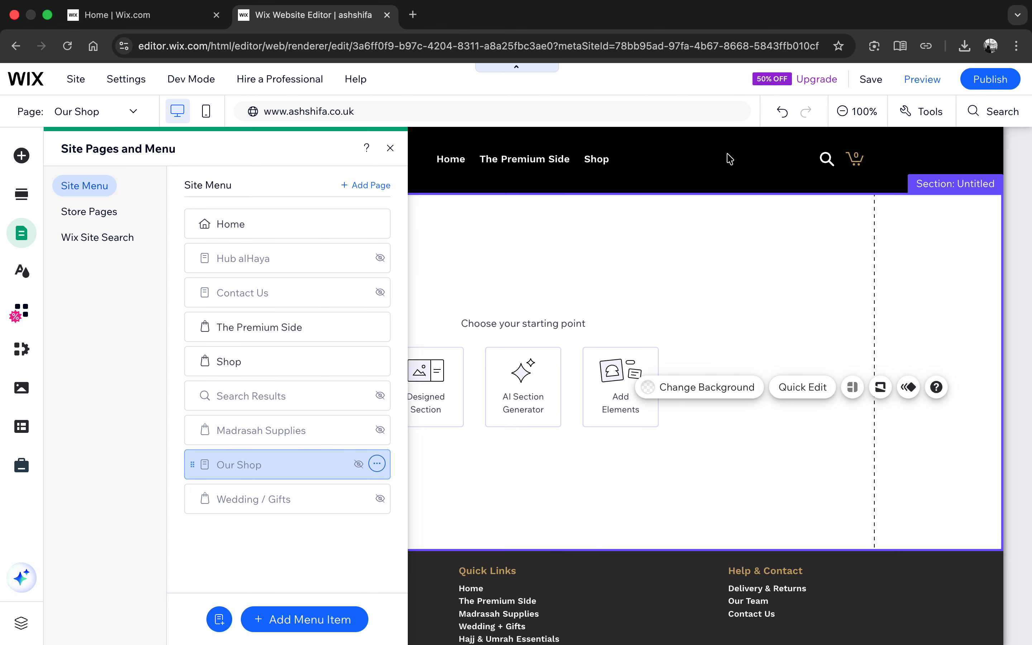
pyautogui.click(524, 305)
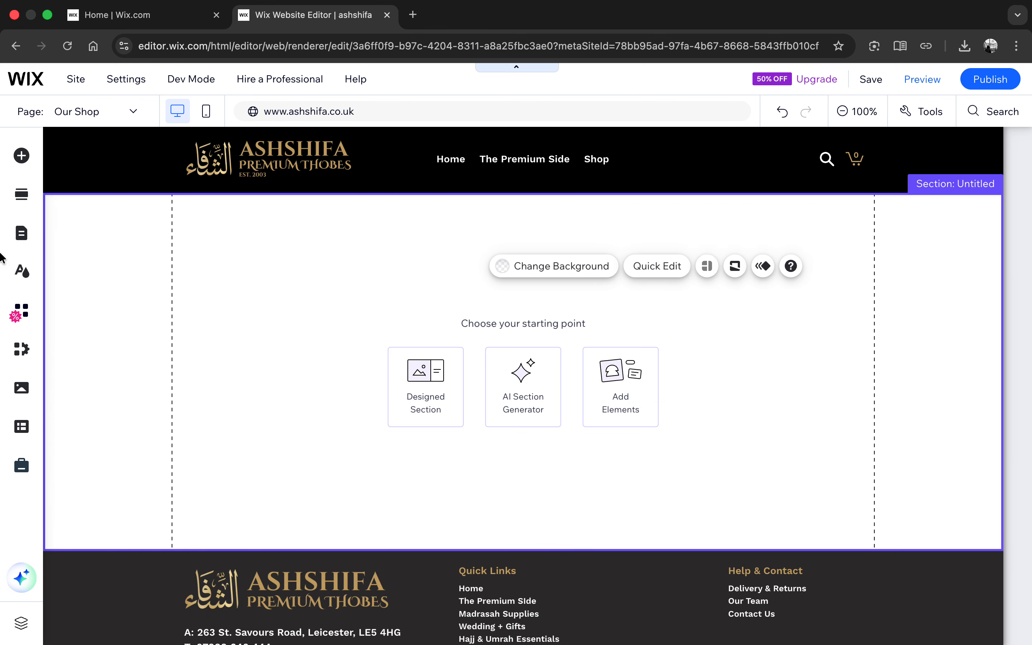
# - Review the store elements that can be added, including product galleries, Related Products, Best Sellers and Product Widget
pyautogui.click(22, 156)
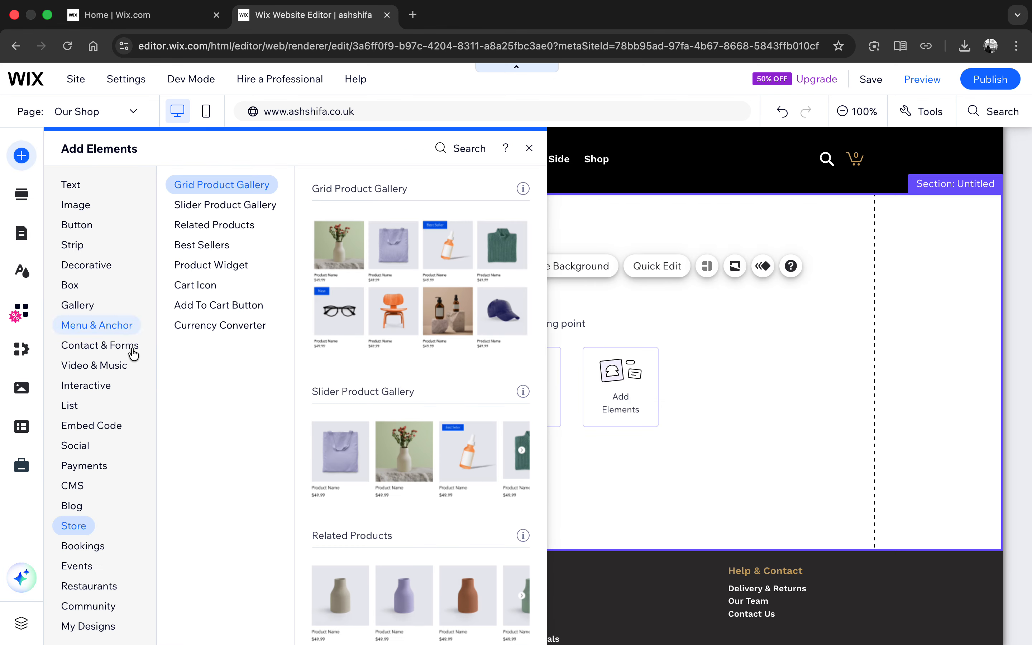
pyautogui.click(73, 525)
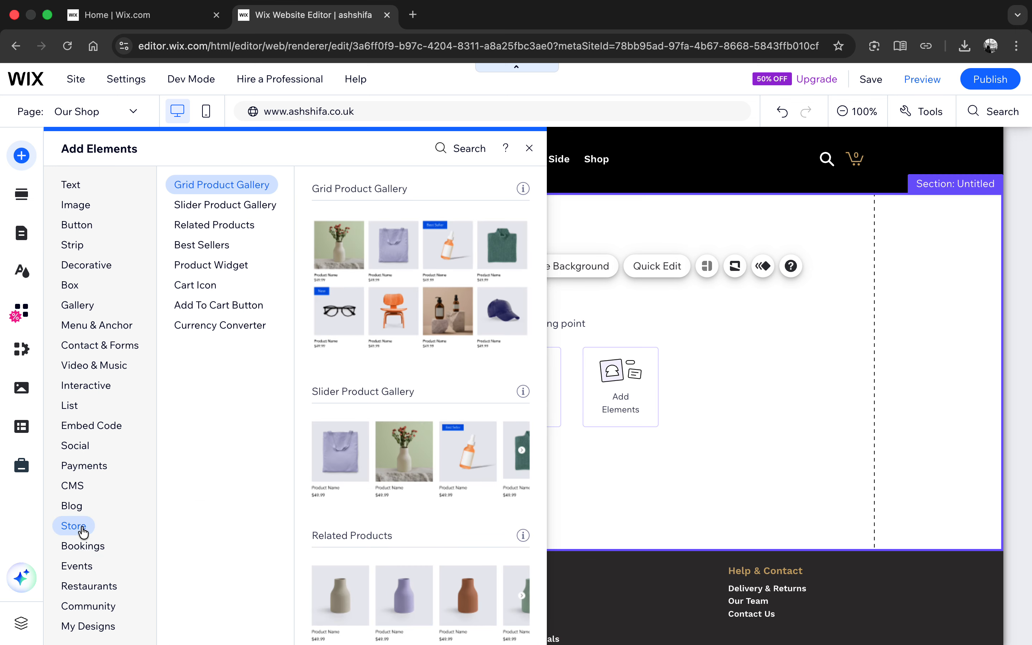
pyautogui.click(222, 202)
pyautogui.click(223, 190)
pyautogui.click(222, 204)
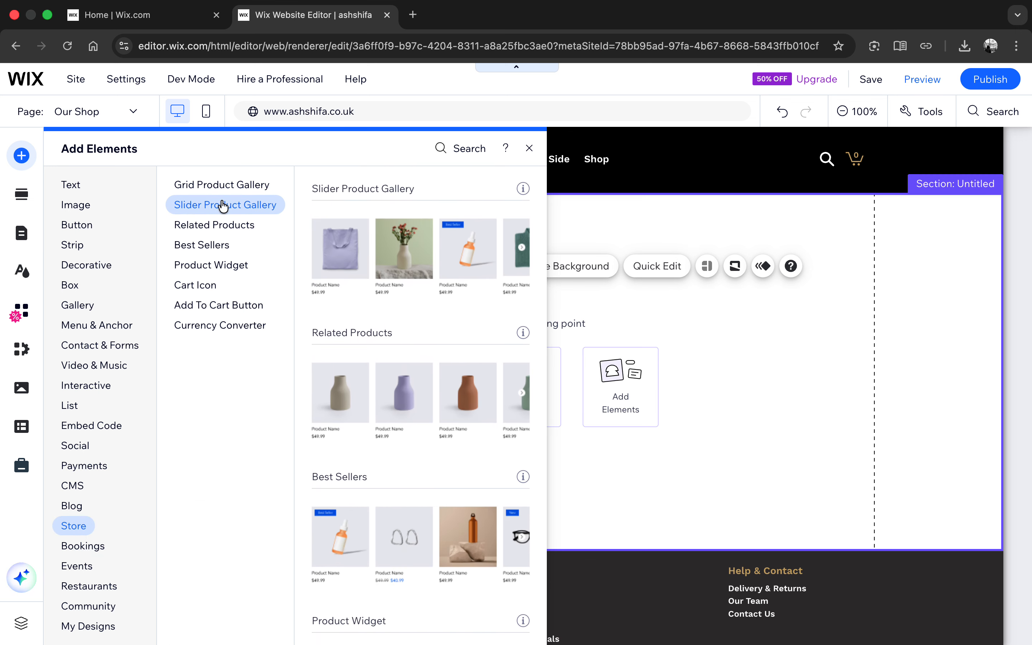
pyautogui.click(223, 186)
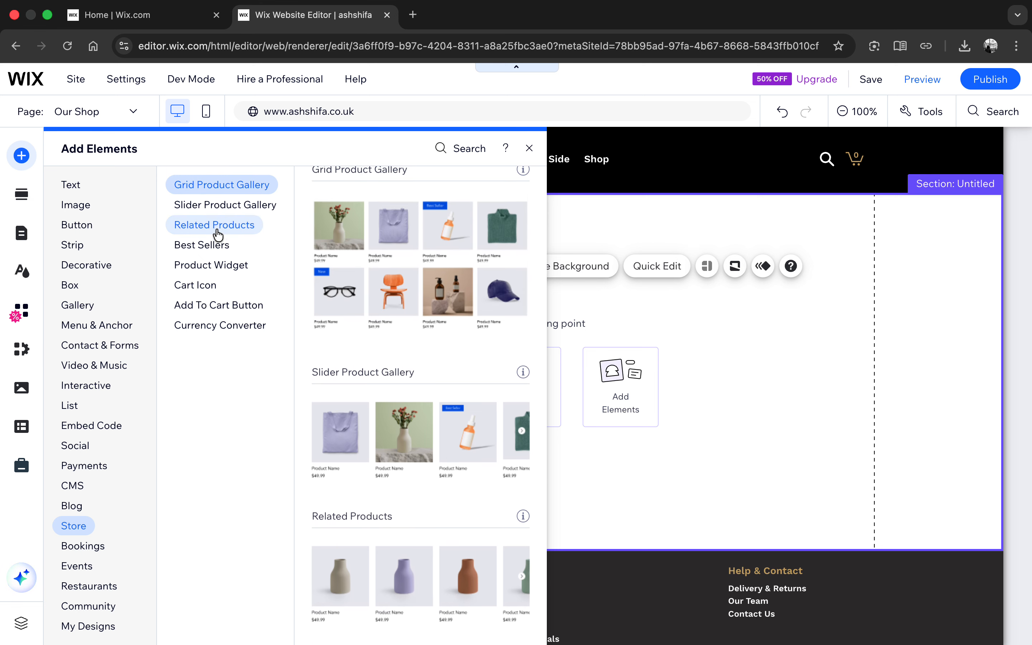
pyautogui.click(197, 285)
pyautogui.click(195, 264)
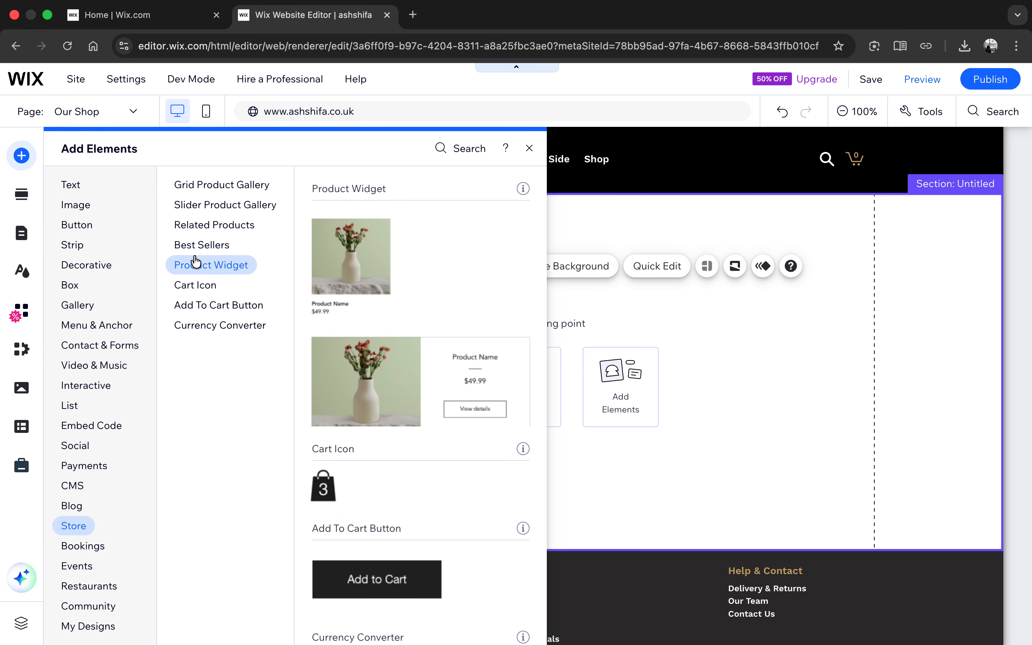
pyautogui.click(197, 244)
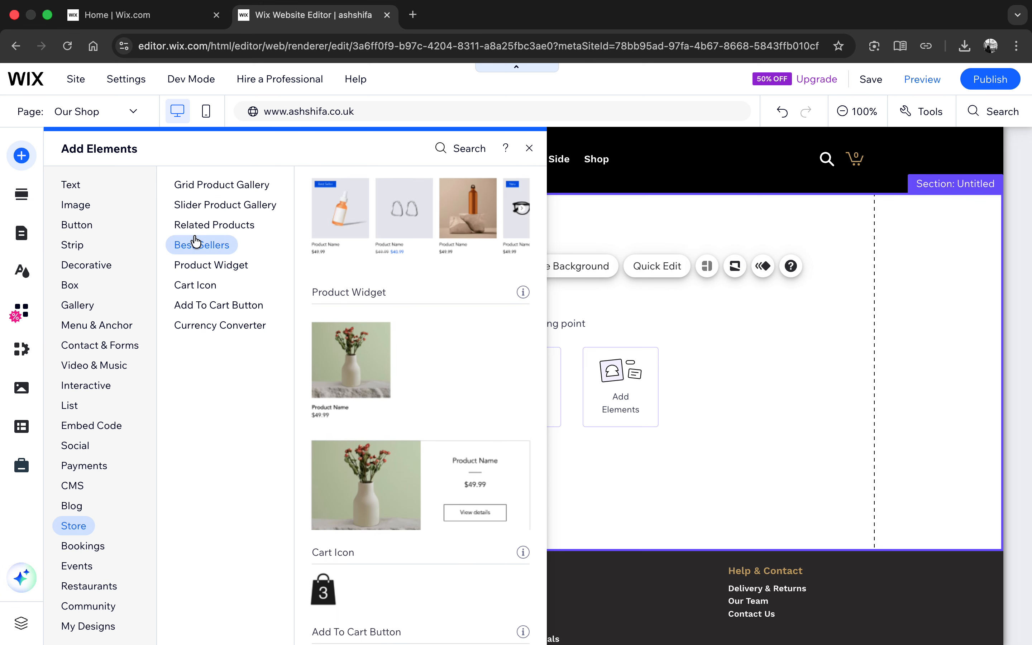
pyautogui.click(200, 229)
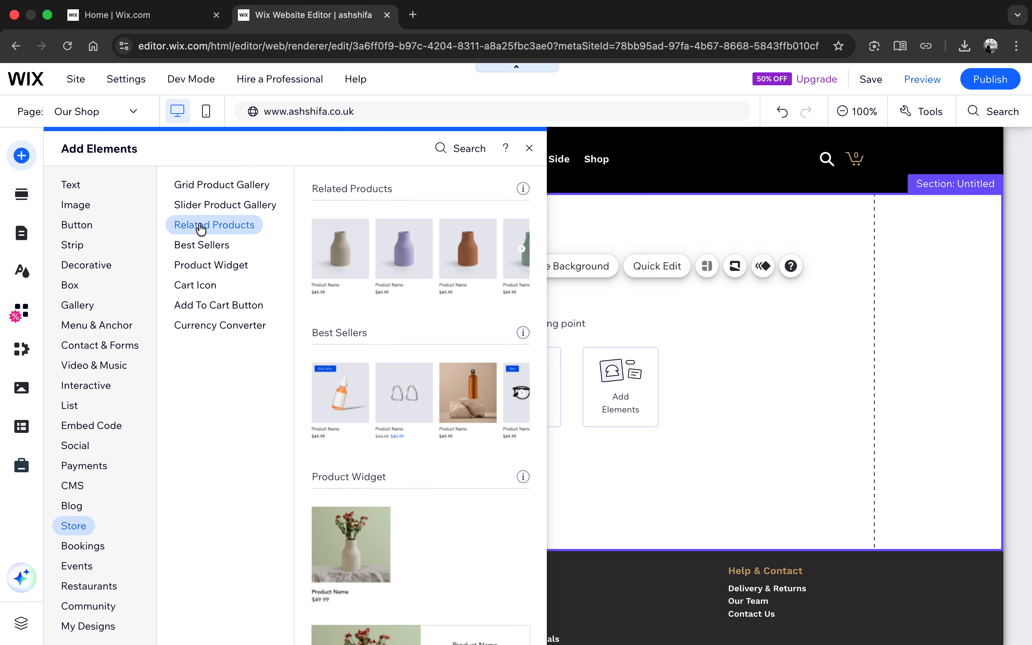
# - Add a Grid Product Gallery from the store elements to the empty section of the Our Shop page
pyautogui.click(219, 204)
pyautogui.click(208, 191)
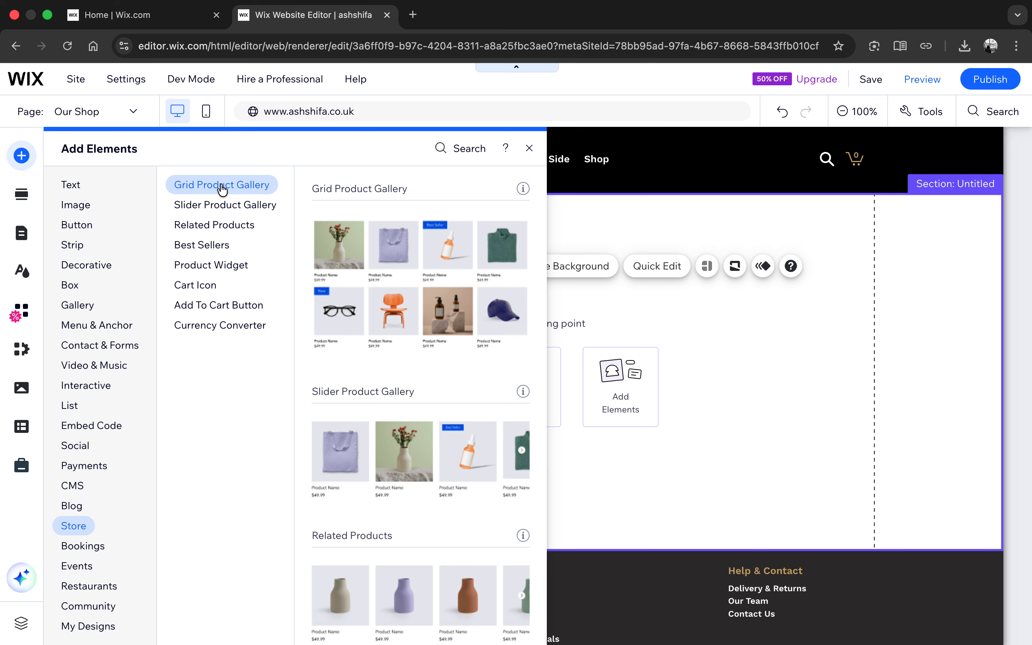
pyautogui.click(238, 184)
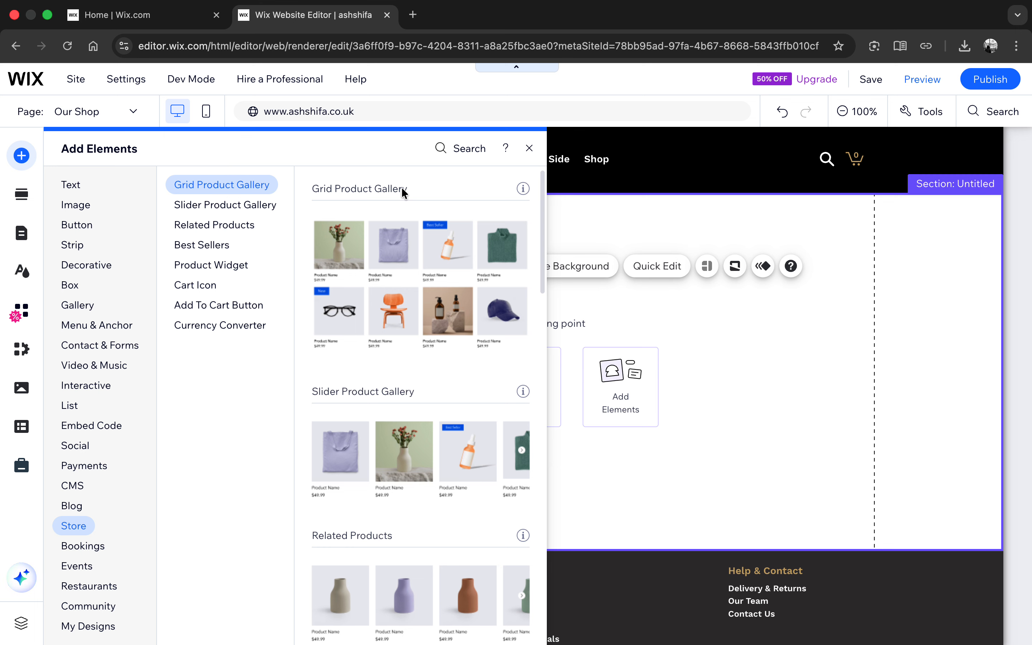
pyautogui.click(392, 225)
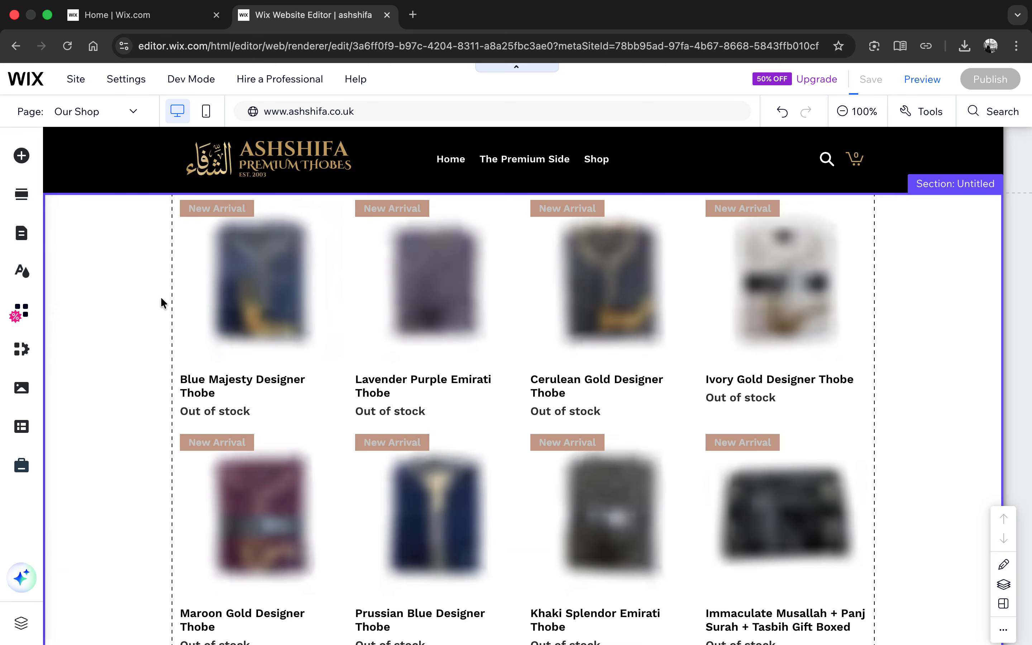
# - Set the Grid Gallery to display the Our Shop product category, searching the category list for "our"
pyautogui.click(273, 282)
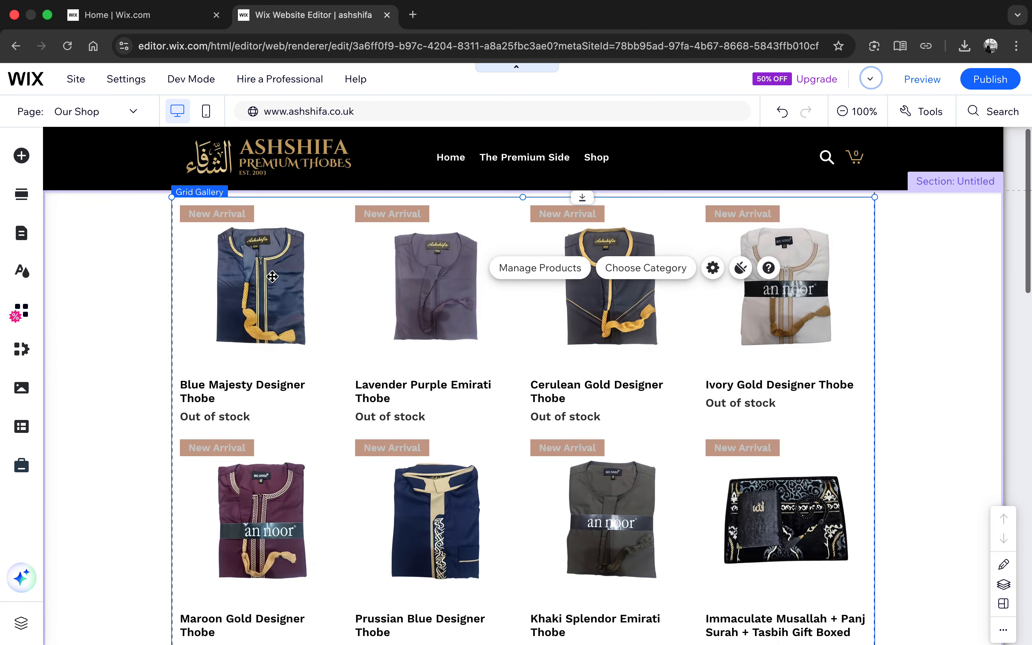
pyautogui.scroll(-1, 272, 280)
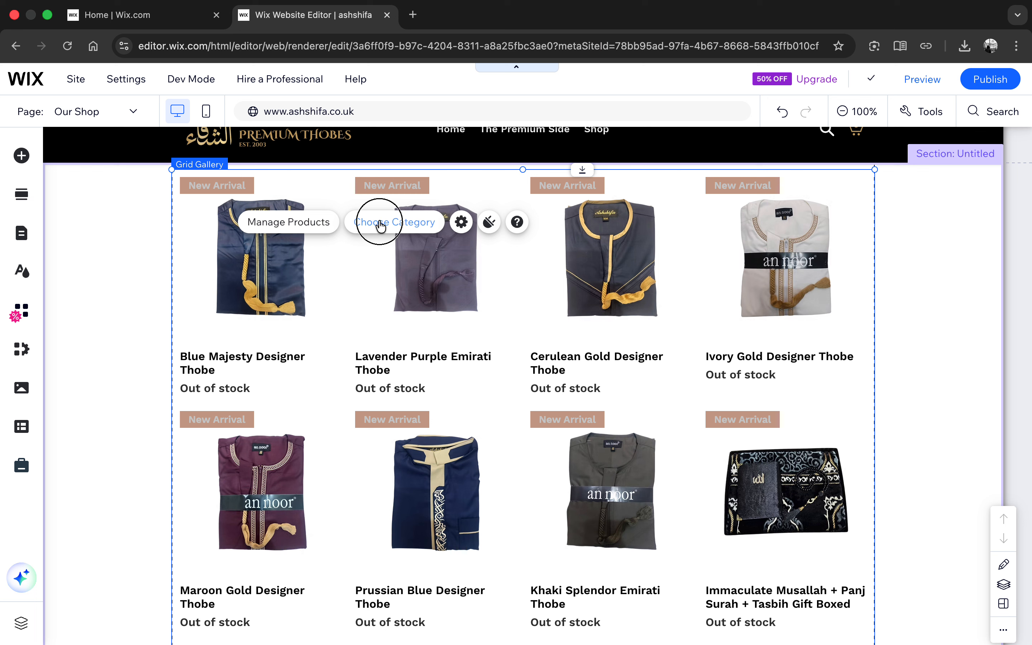
pyautogui.click(461, 222)
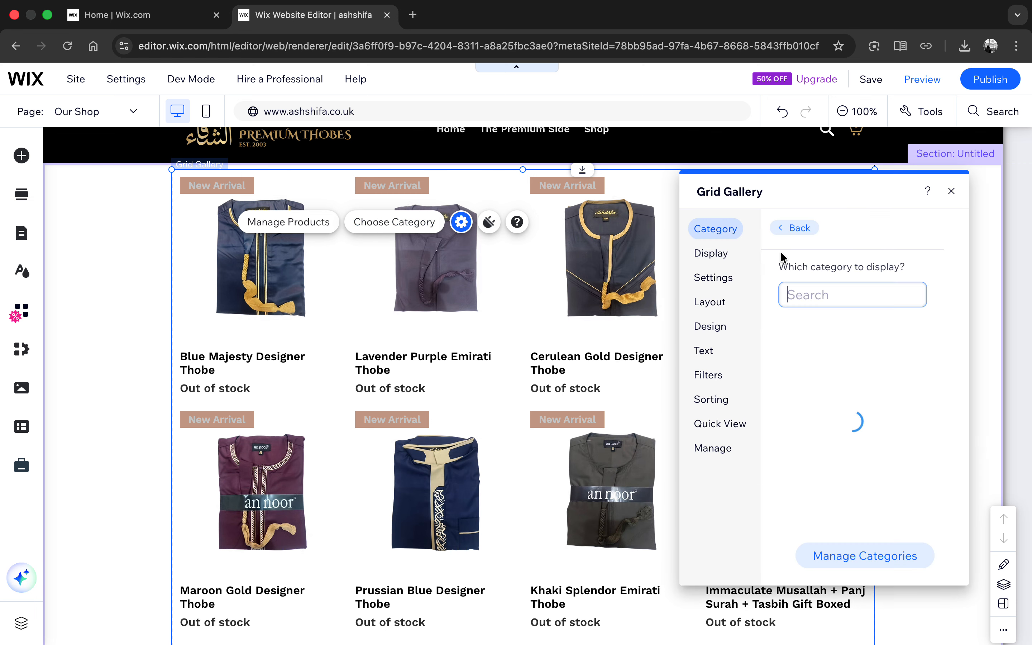
pyautogui.scroll(-6, 822, 384)
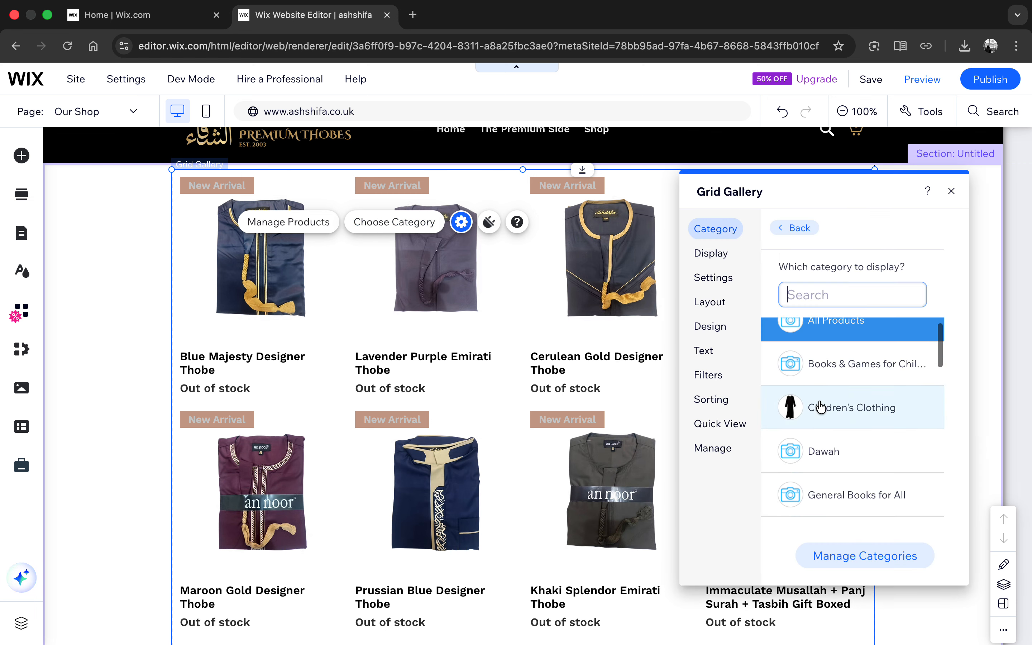
pyautogui.scroll(-9, 821, 405)
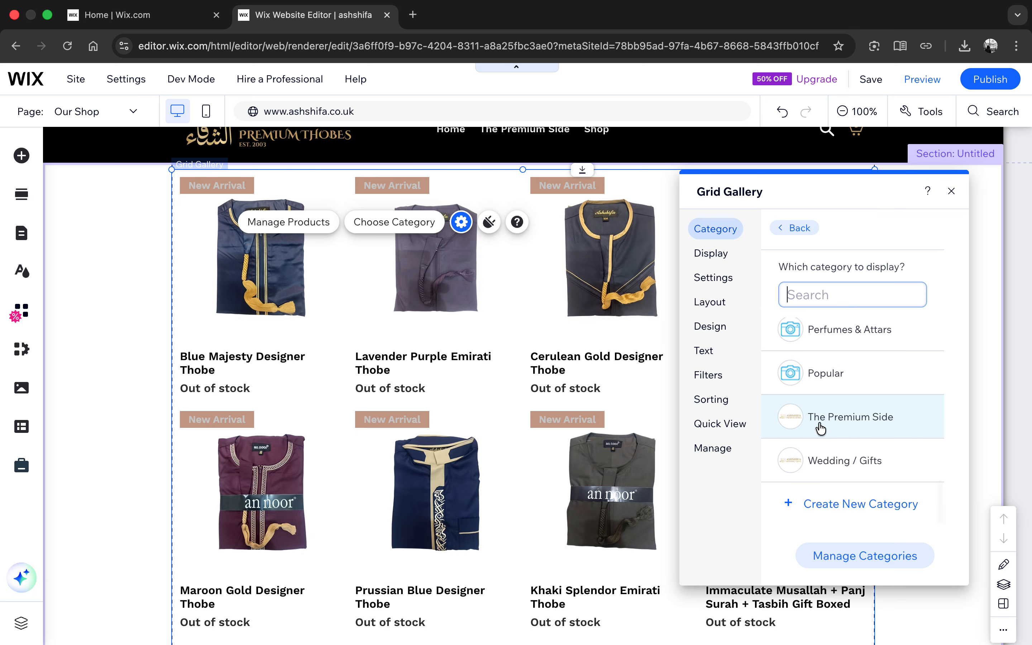
pyautogui.scroll(5, 820, 405)
pyautogui.scroll(6, 821, 401)
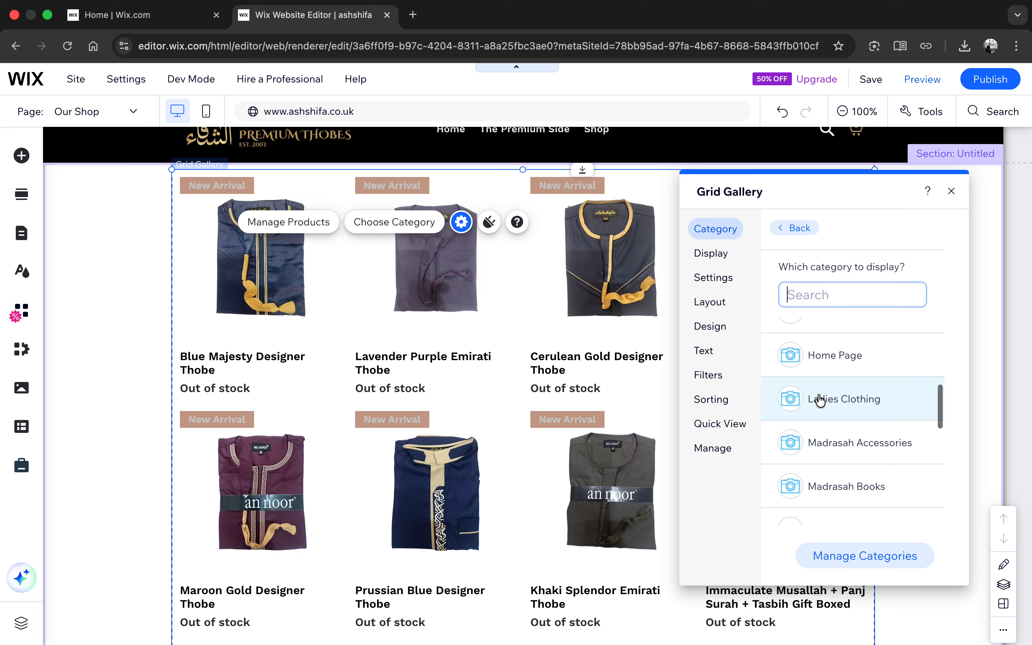
pyautogui.click(821, 294)
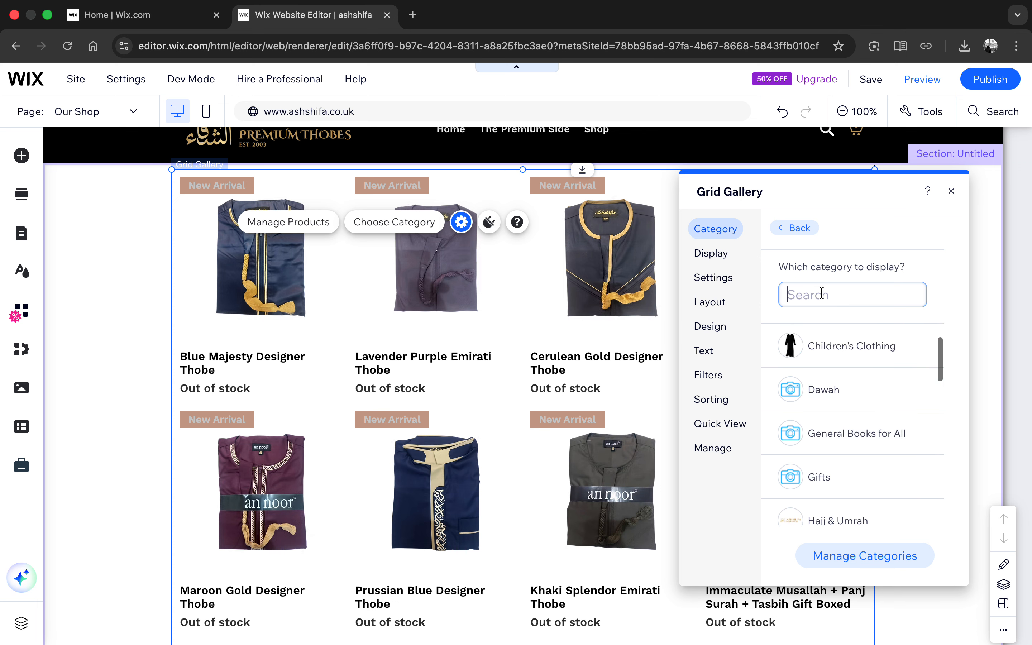
pyautogui.write('our')
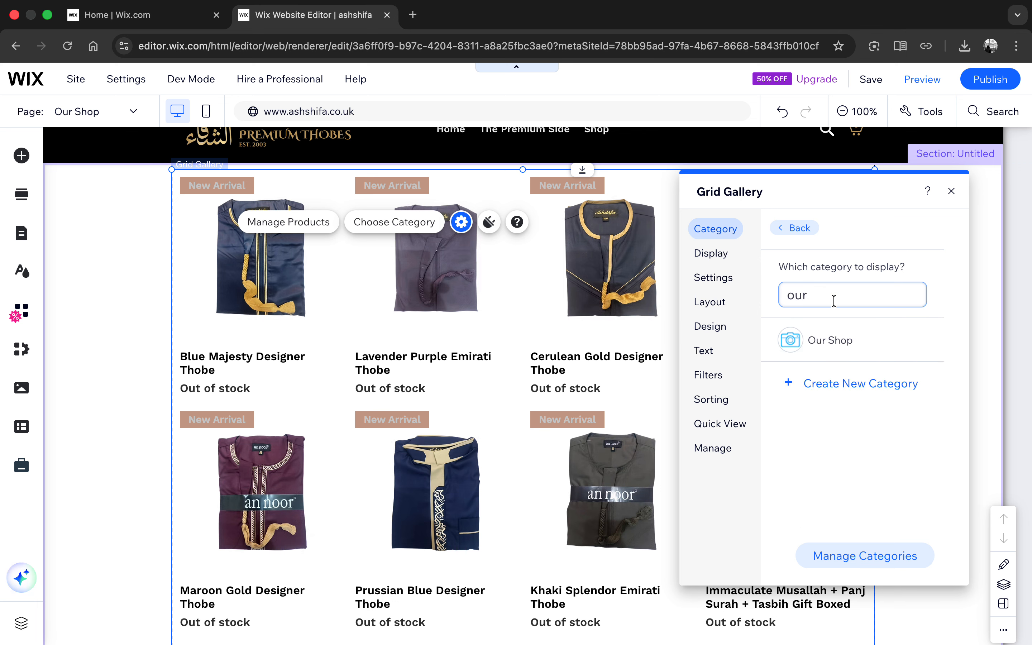
pyautogui.click(821, 339)
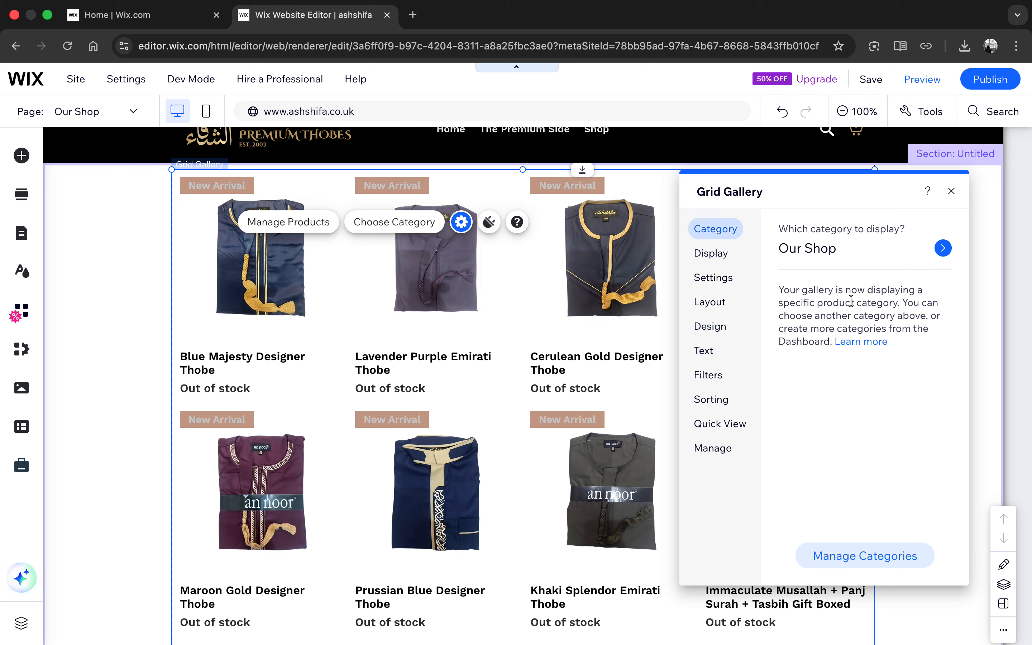
# - Show sorting options in the gallery with filters left off, and hide the ribbon on the product cards
pyautogui.click(710, 258)
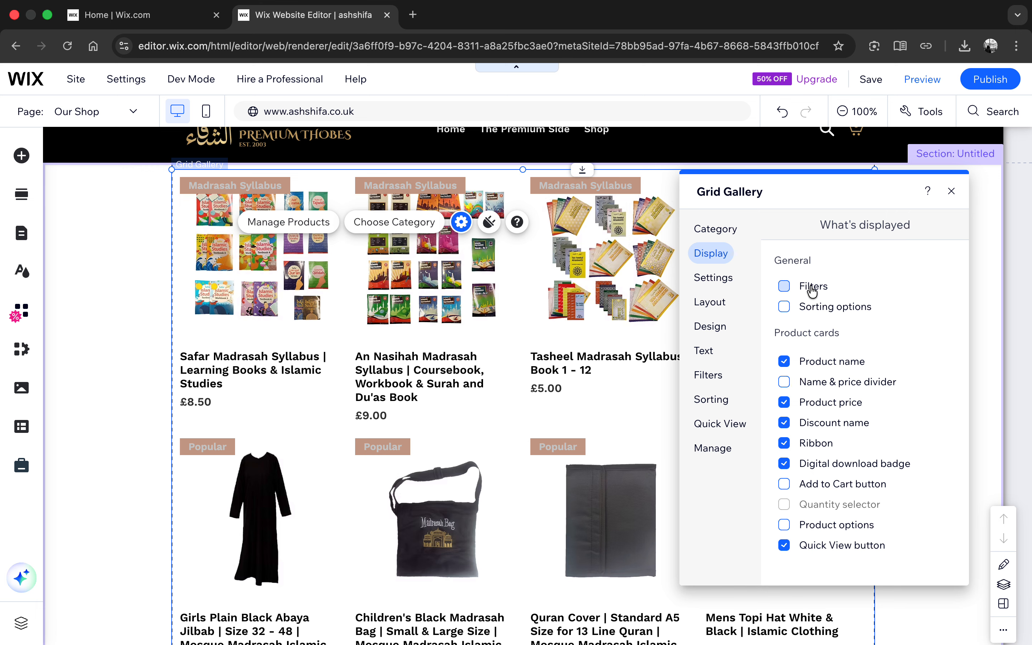
pyautogui.click(812, 291)
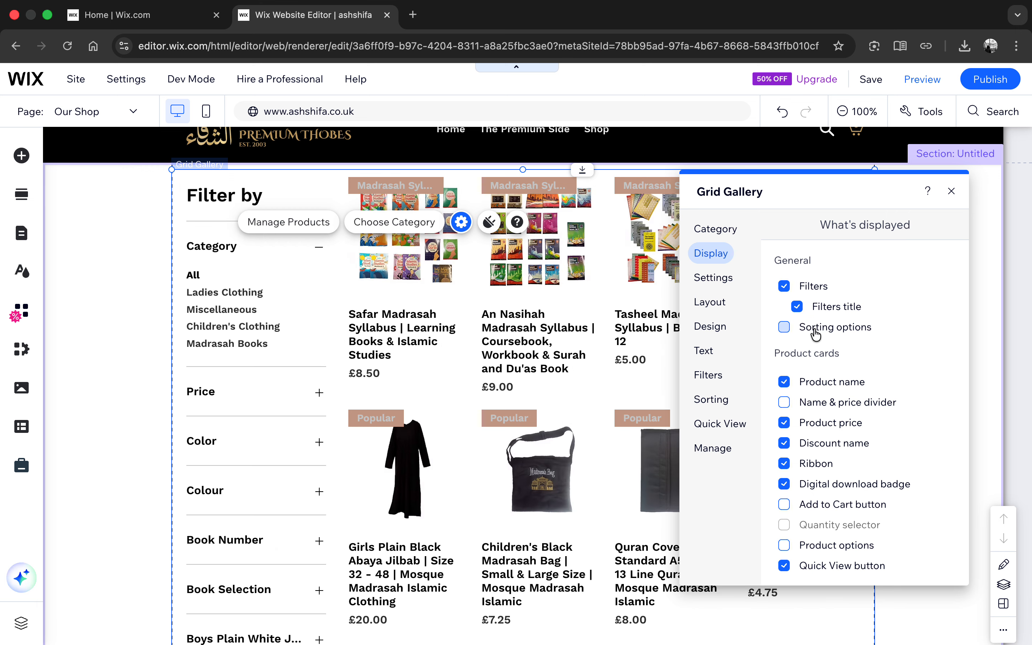
pyautogui.click(812, 291)
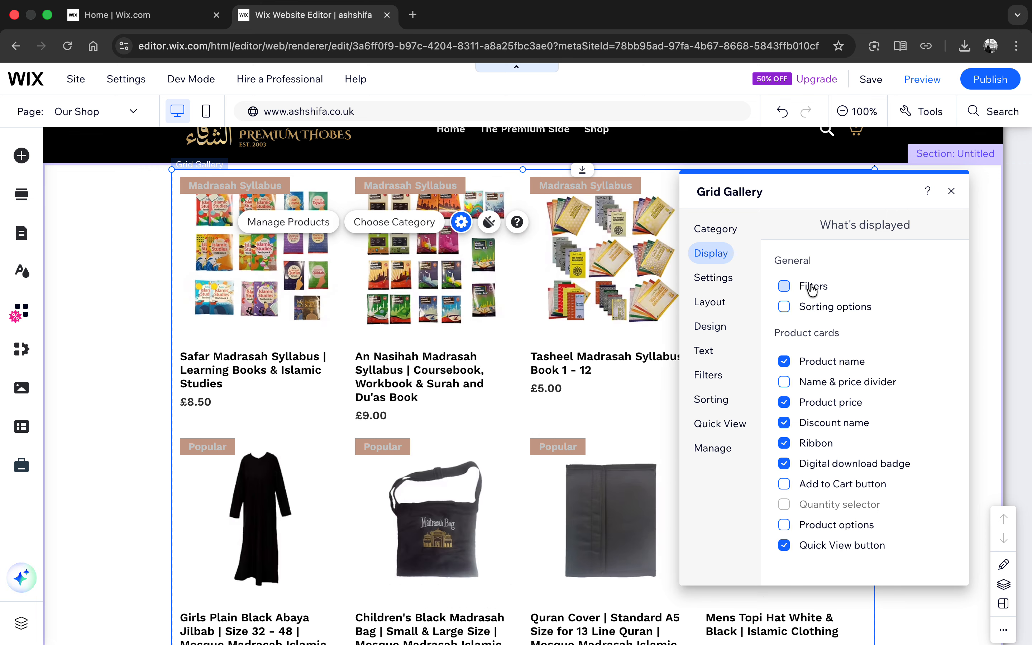
pyautogui.click(812, 313)
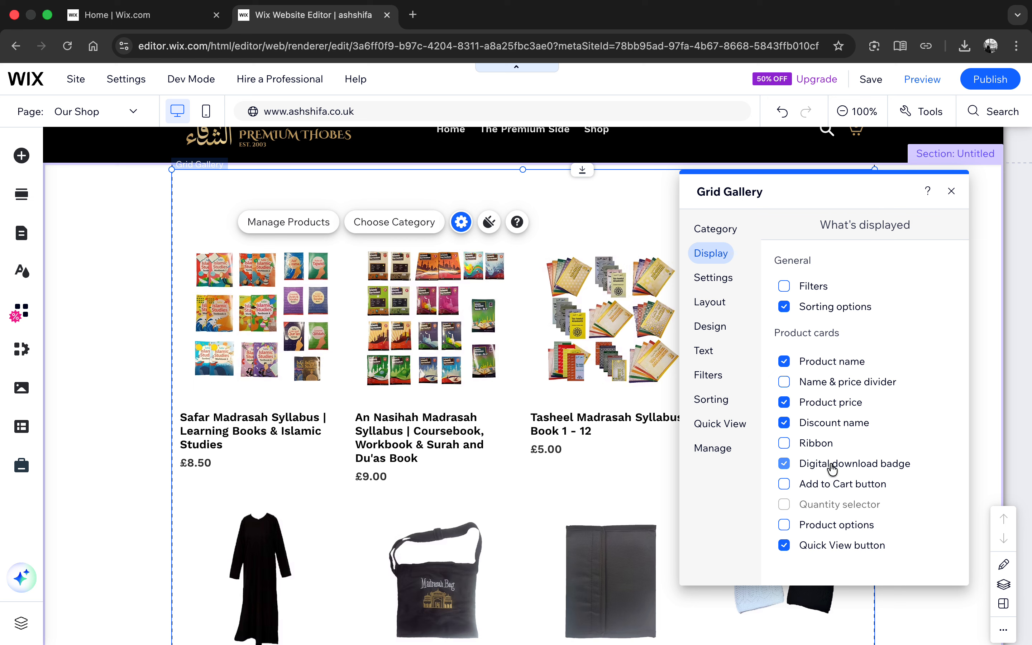
# - Hide the digital download badge and show the Add to Cart button permanently, trying its hover-only option and the quantity selector
pyautogui.click(823, 483)
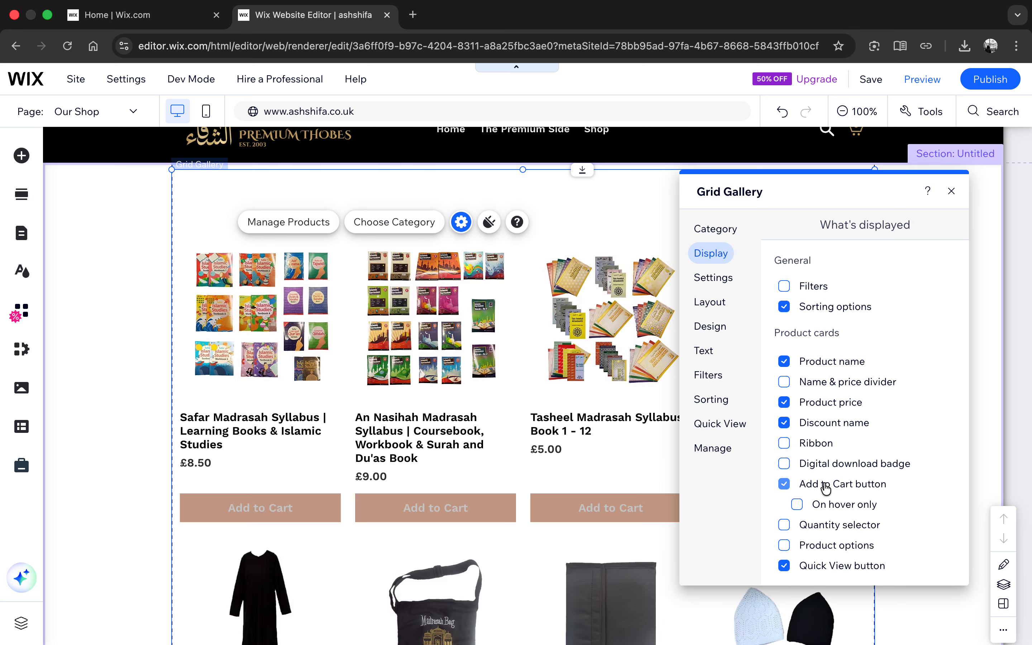
pyautogui.click(829, 506)
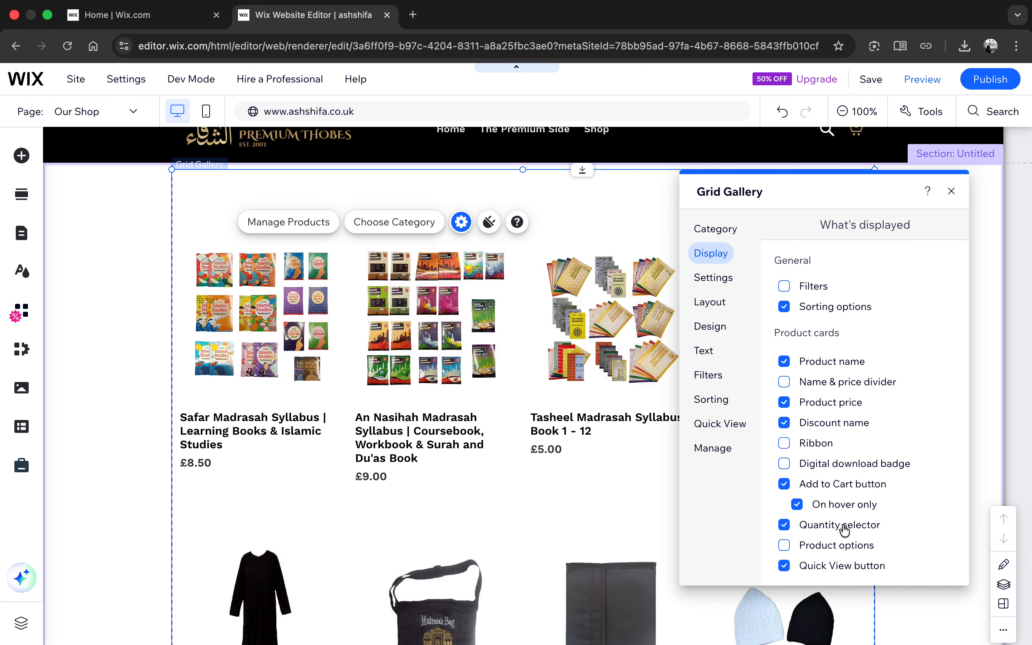
pyautogui.click(841, 526)
pyautogui.scroll(-8, 570, 443)
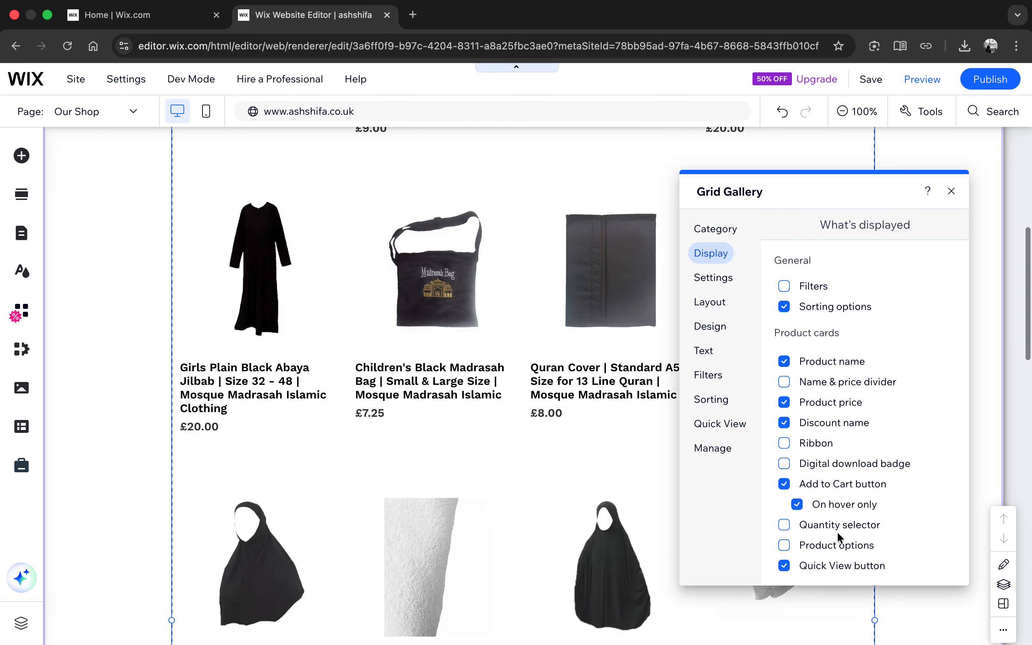
pyautogui.click(828, 527)
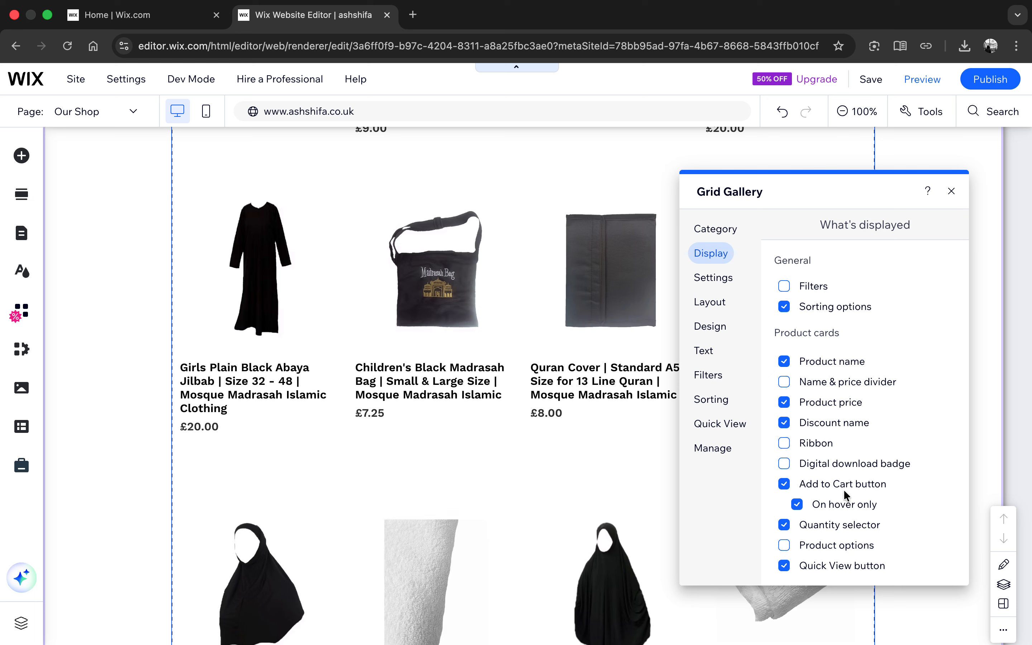
pyautogui.click(823, 503)
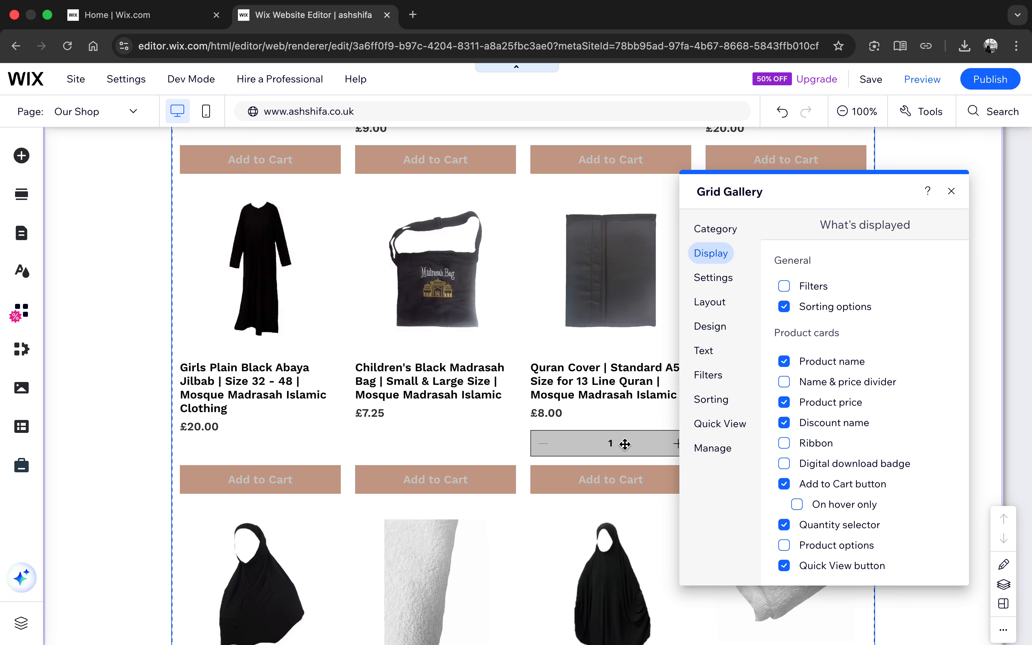
# - Hide the quantity selector, show product options on the product cards, and check the gallery
pyautogui.click(822, 527)
pyautogui.scroll(-1, 823, 533)
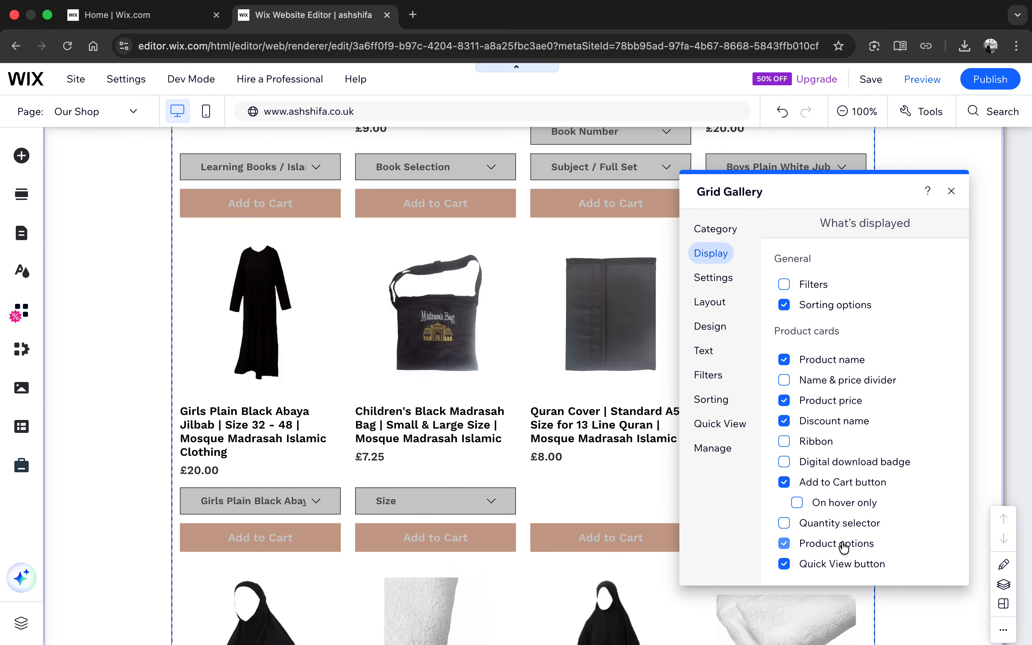
pyautogui.scroll(8, 556, 439)
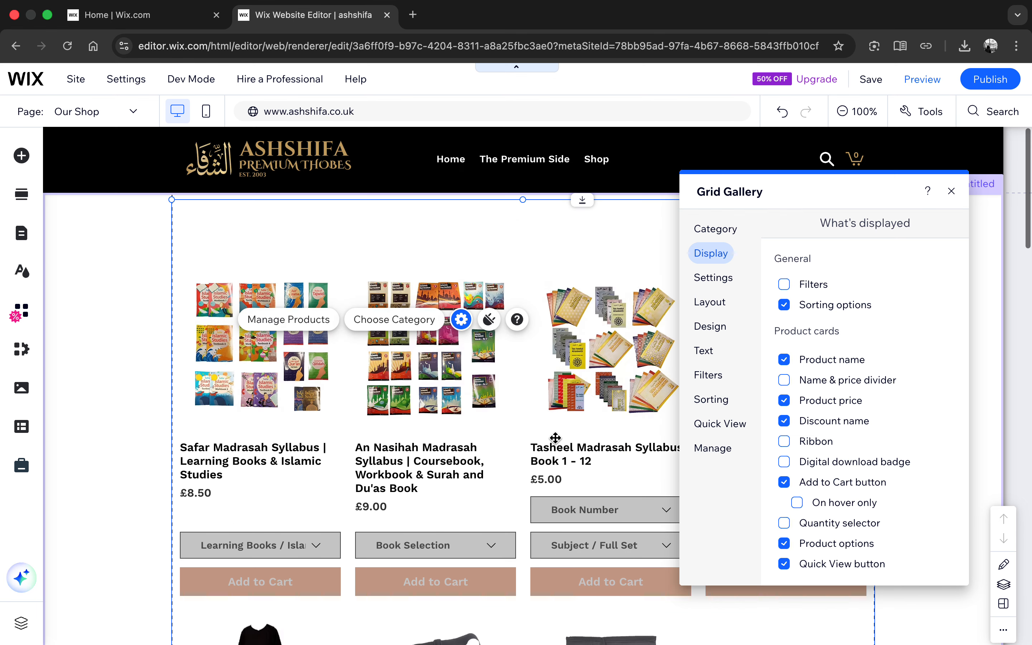
pyautogui.scroll(-7, 606, 479)
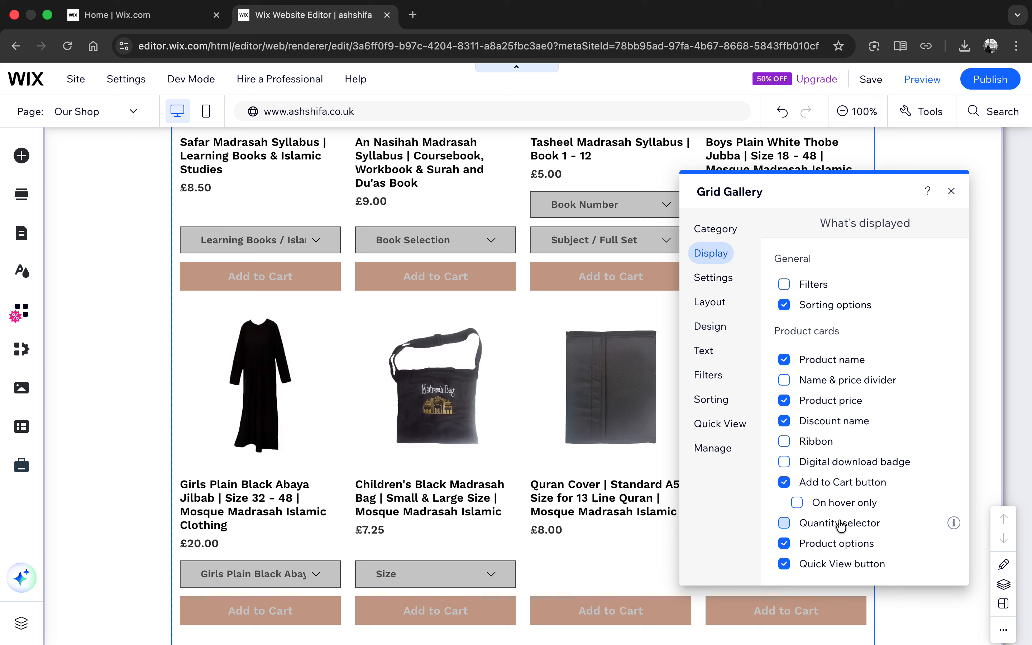
# - Try showing the Add to Cart button on hover only, and switch that option back off
pyautogui.click(712, 275)
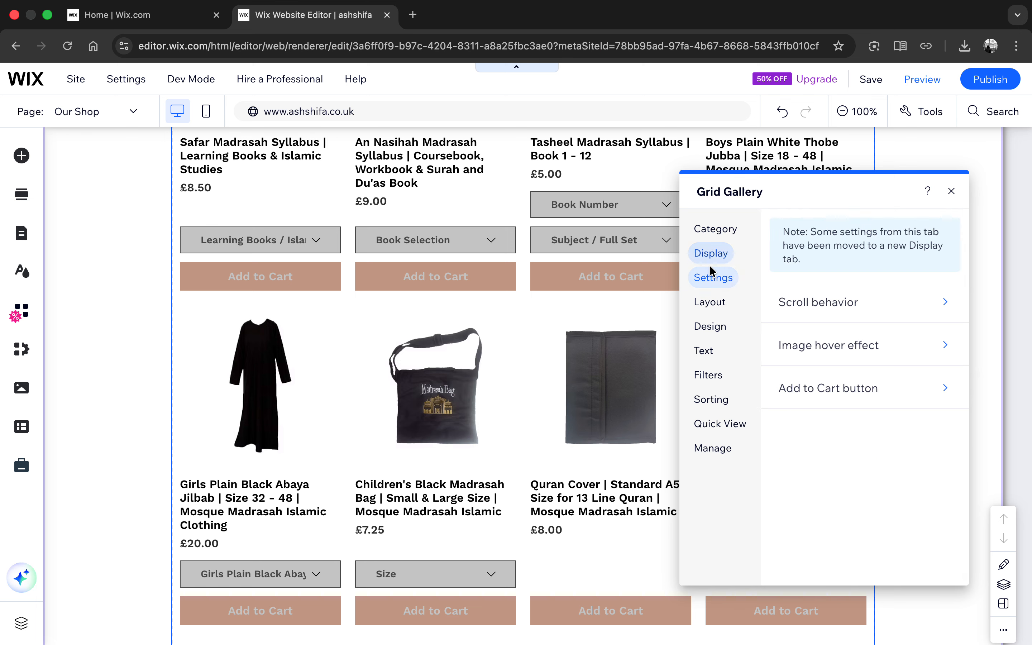
pyautogui.click(709, 252)
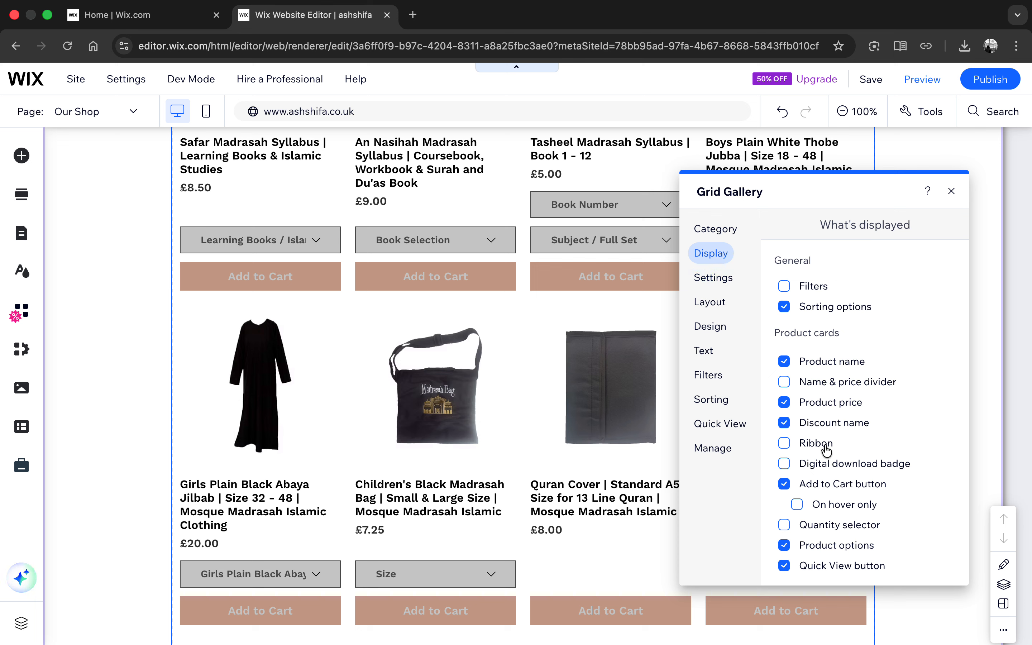
pyautogui.click(823, 505)
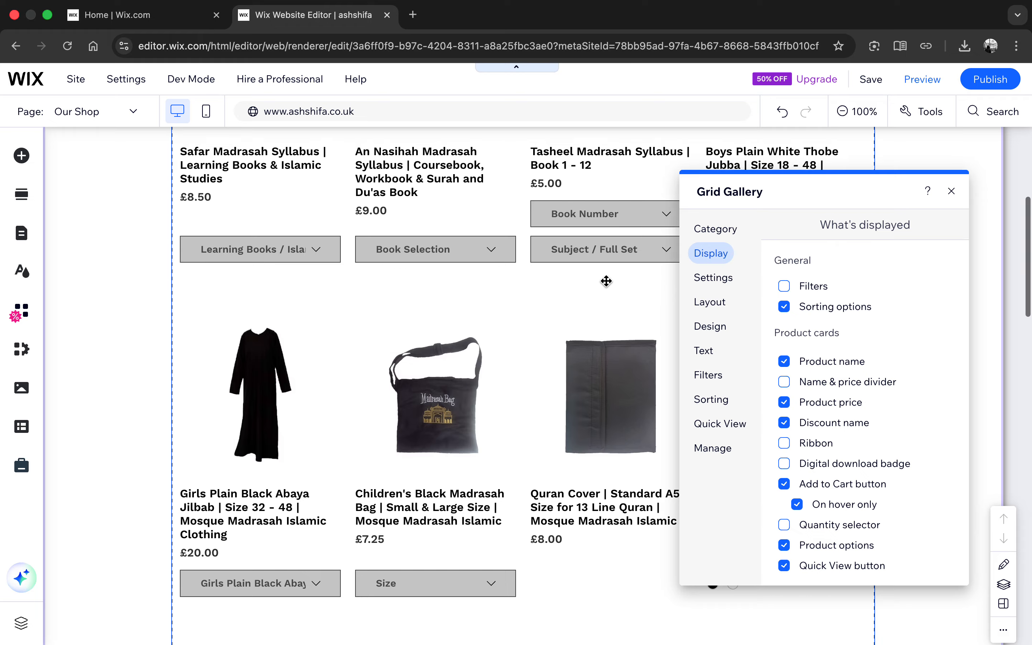
pyautogui.scroll(5, 607, 284)
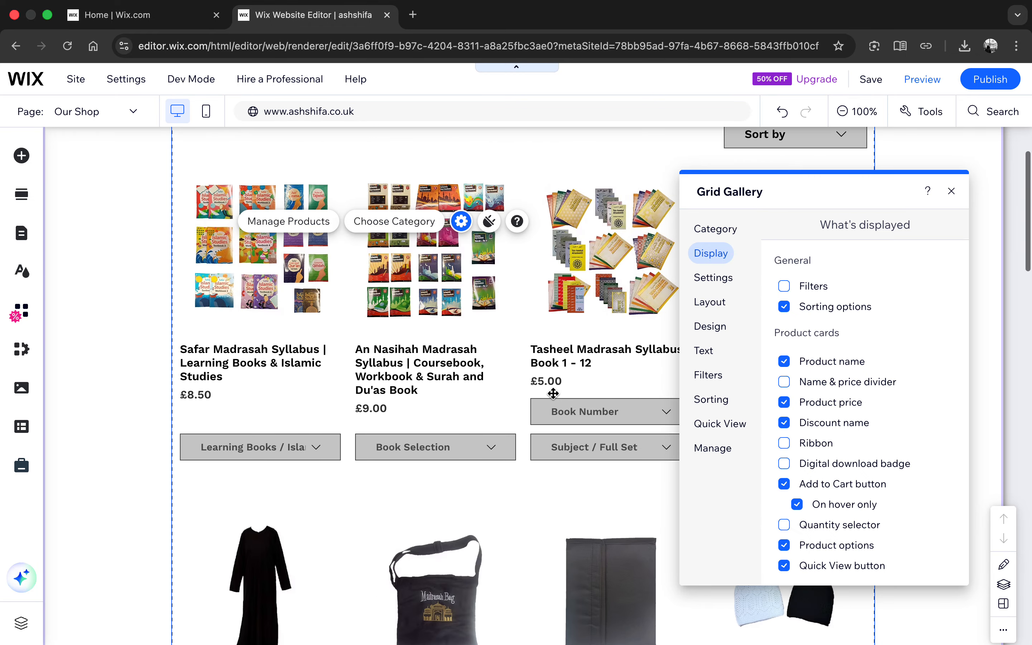
pyautogui.click(832, 505)
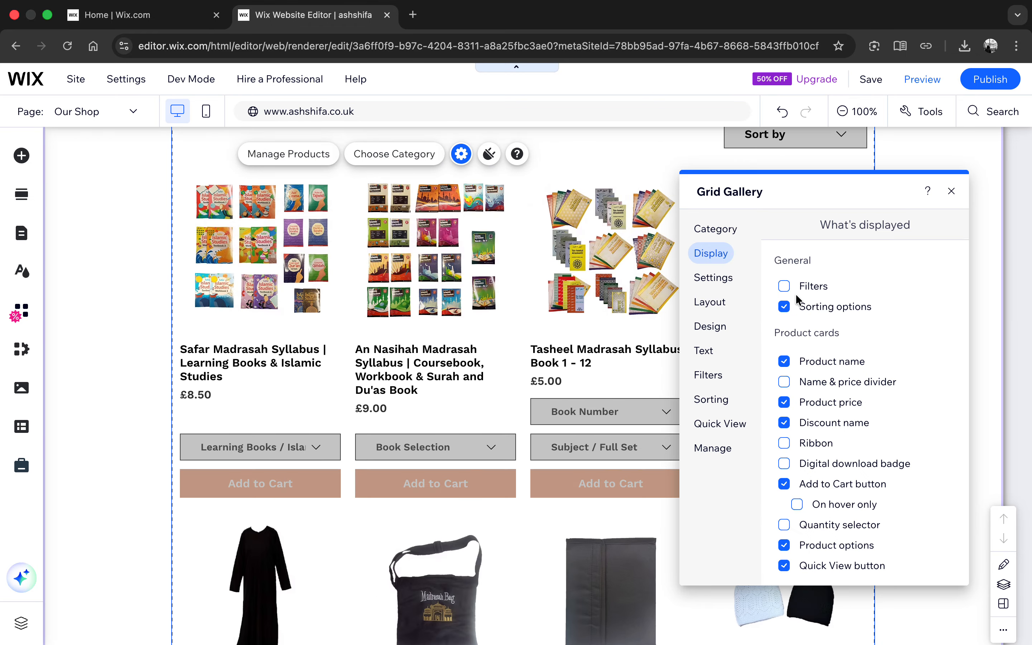
# - Set the gallery's scroll behavior to Infinite scroll for viewing more products and look over the gallery
pyautogui.click(717, 278)
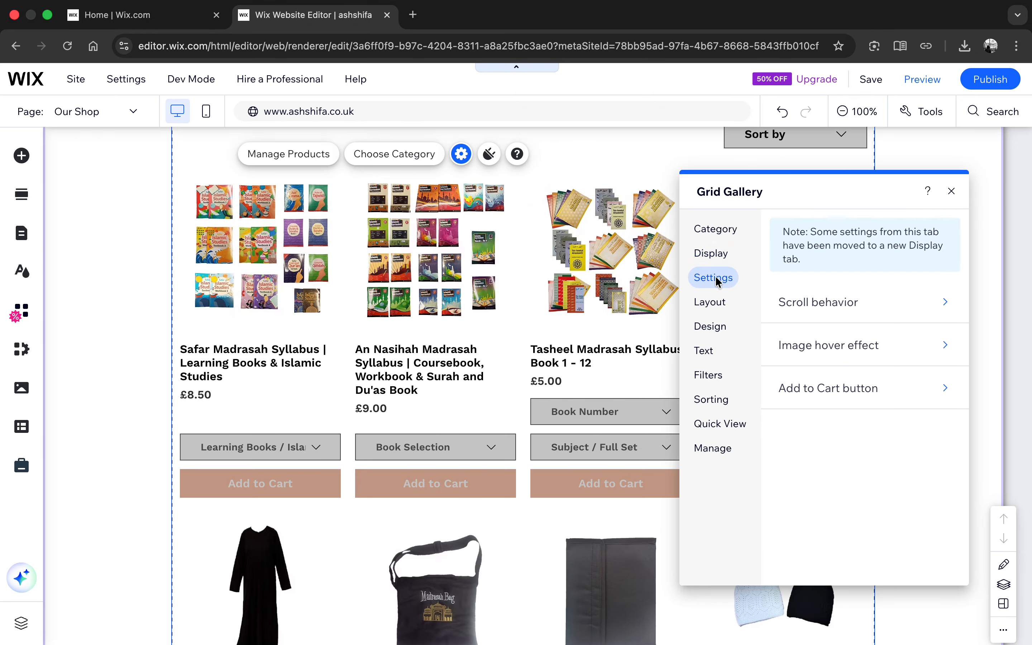
pyautogui.click(808, 316)
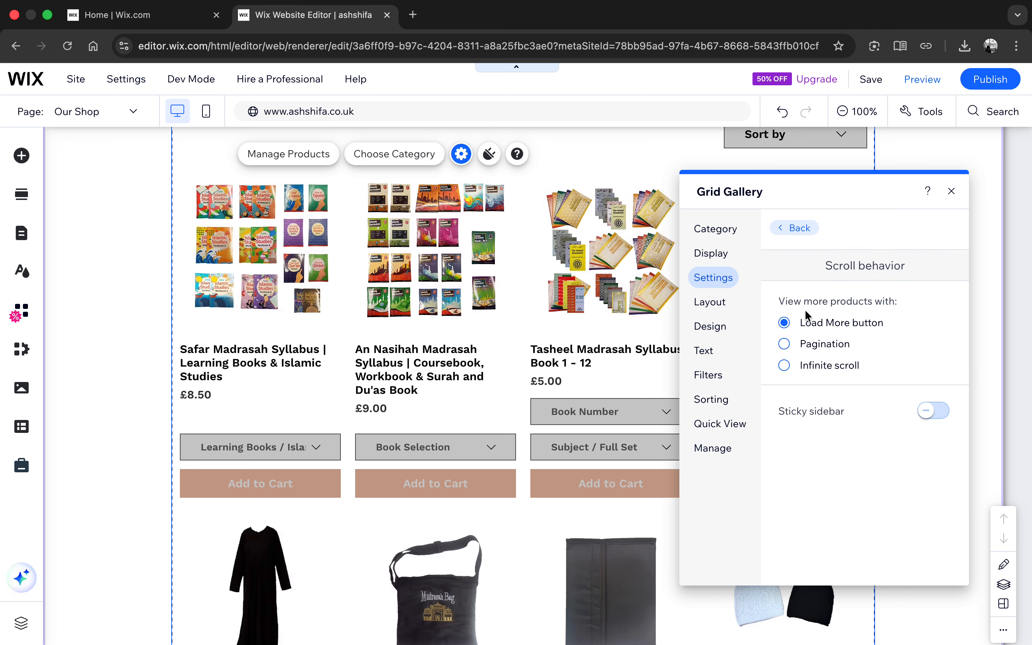
pyautogui.click(812, 365)
pyautogui.scroll(3, 529, 328)
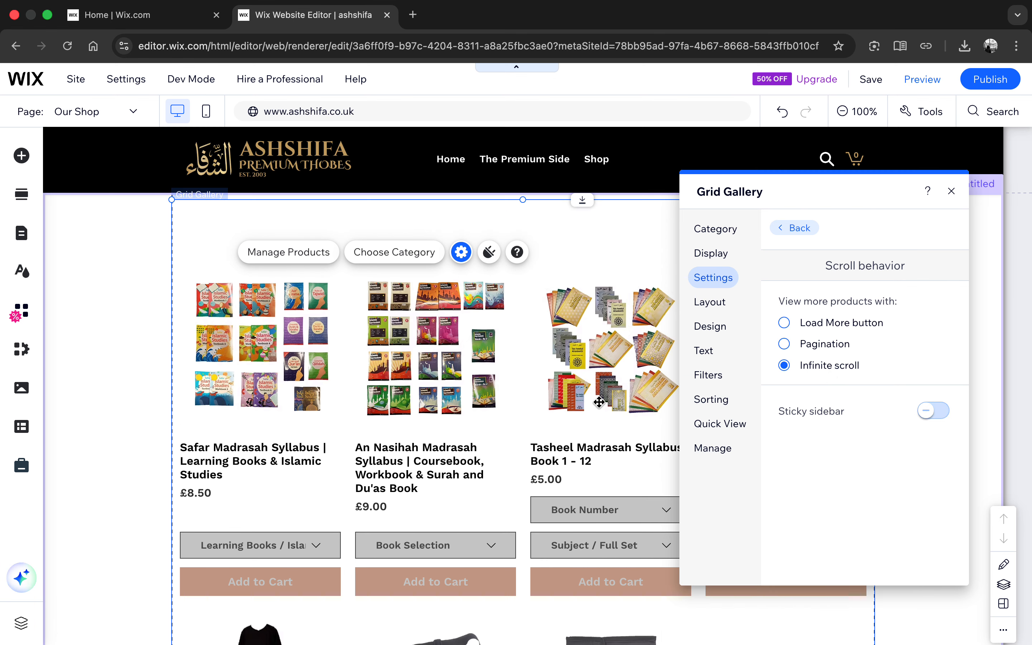
pyautogui.scroll(-7, 599, 401)
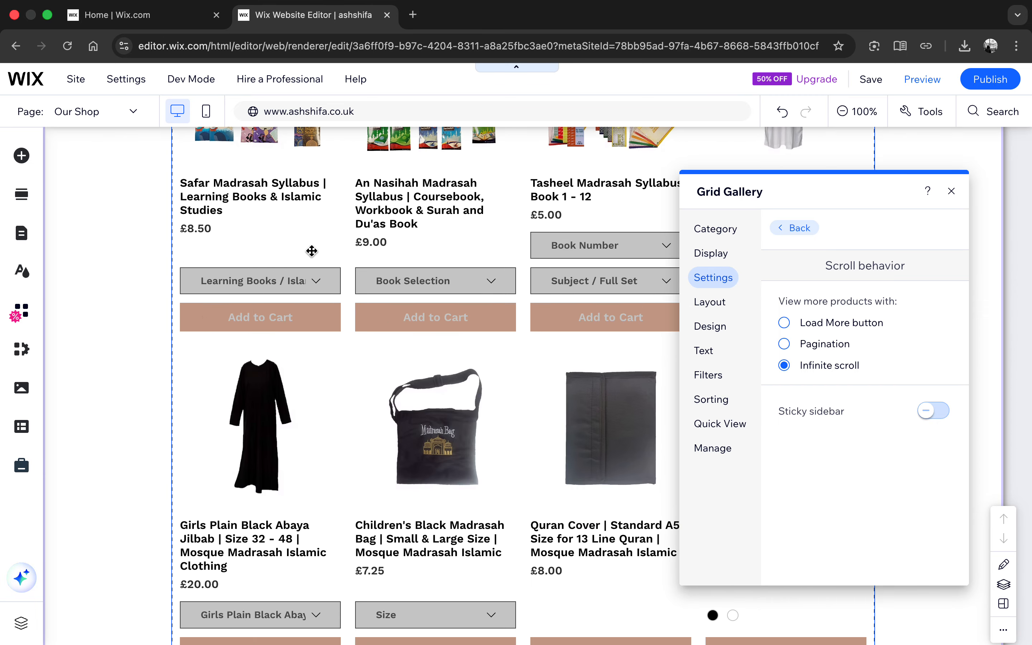
# - Try stretching the gallery to full width in the general layout options, and turn the stretch back off
pyautogui.click(710, 304)
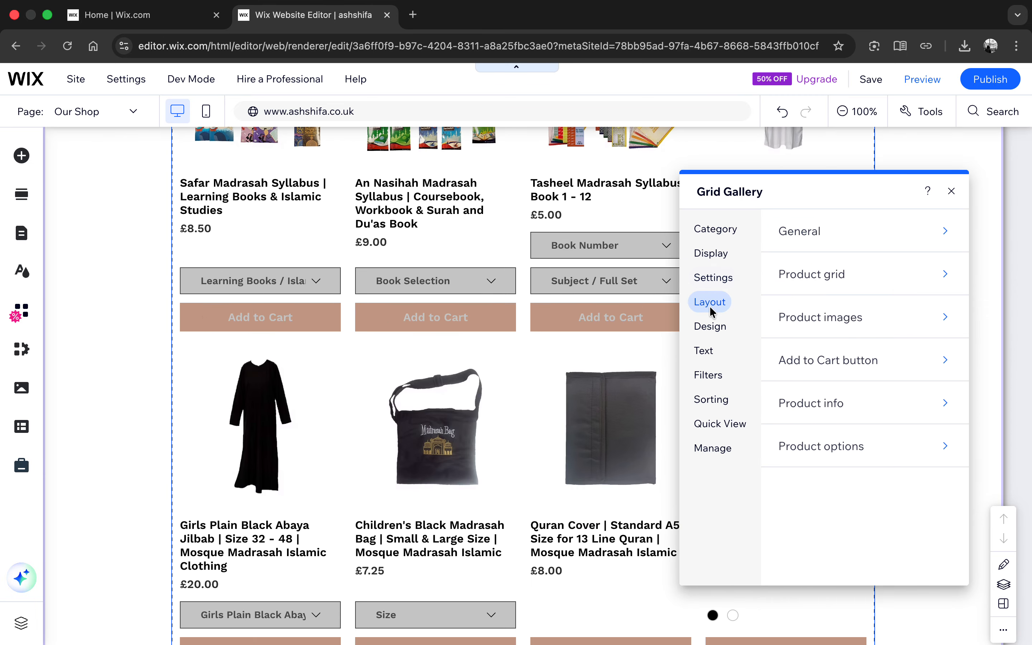
pyautogui.click(829, 245)
pyautogui.click(930, 312)
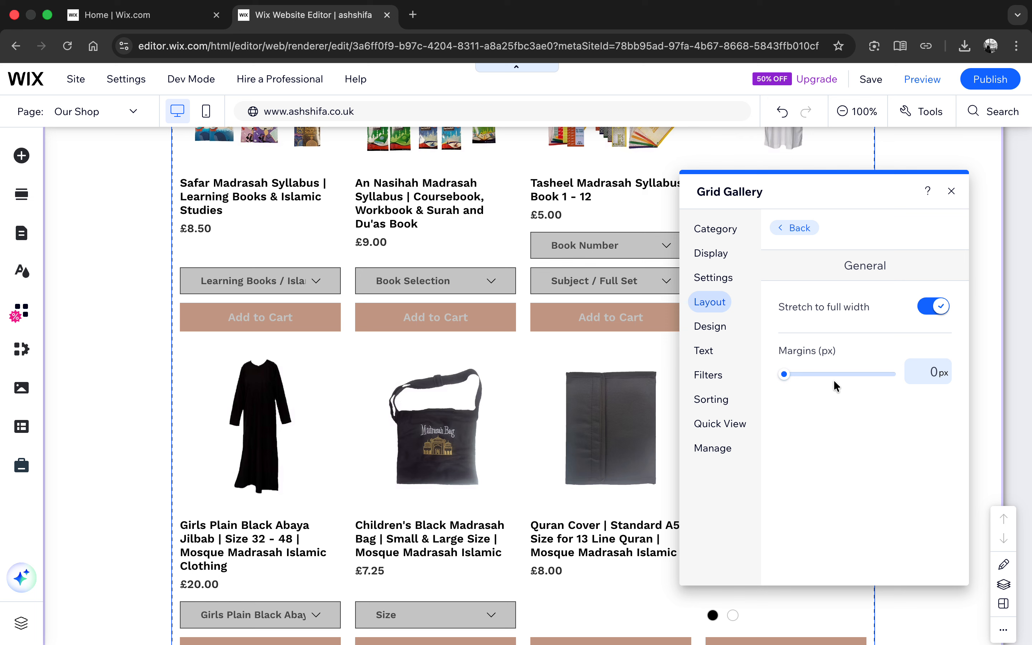
pyautogui.click(940, 306)
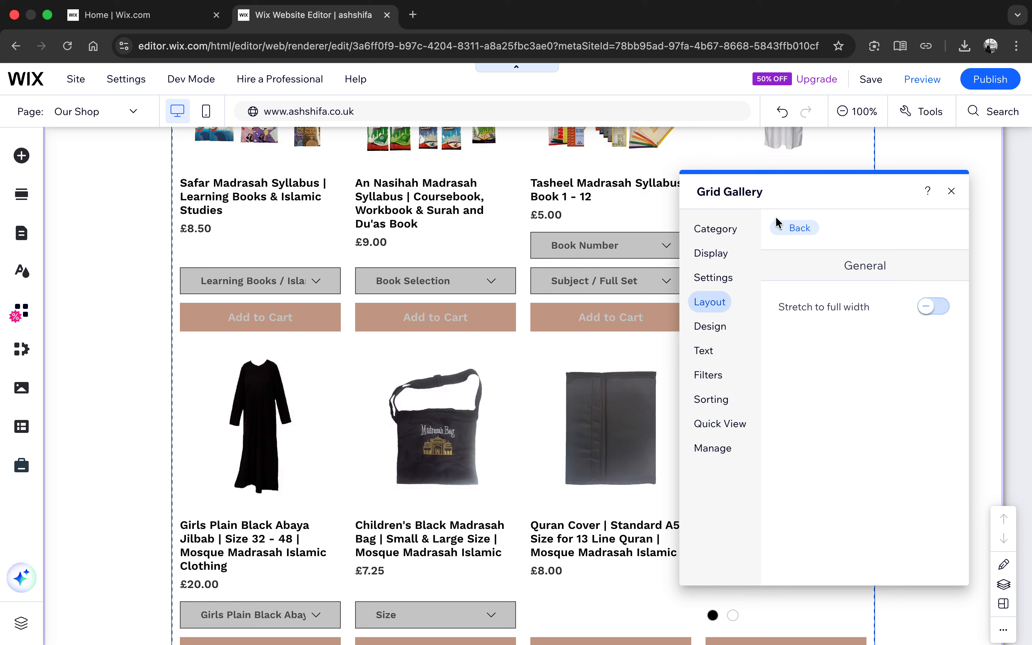
# - Set the product grid layout to 5 columns
pyautogui.click(783, 227)
pyautogui.click(825, 284)
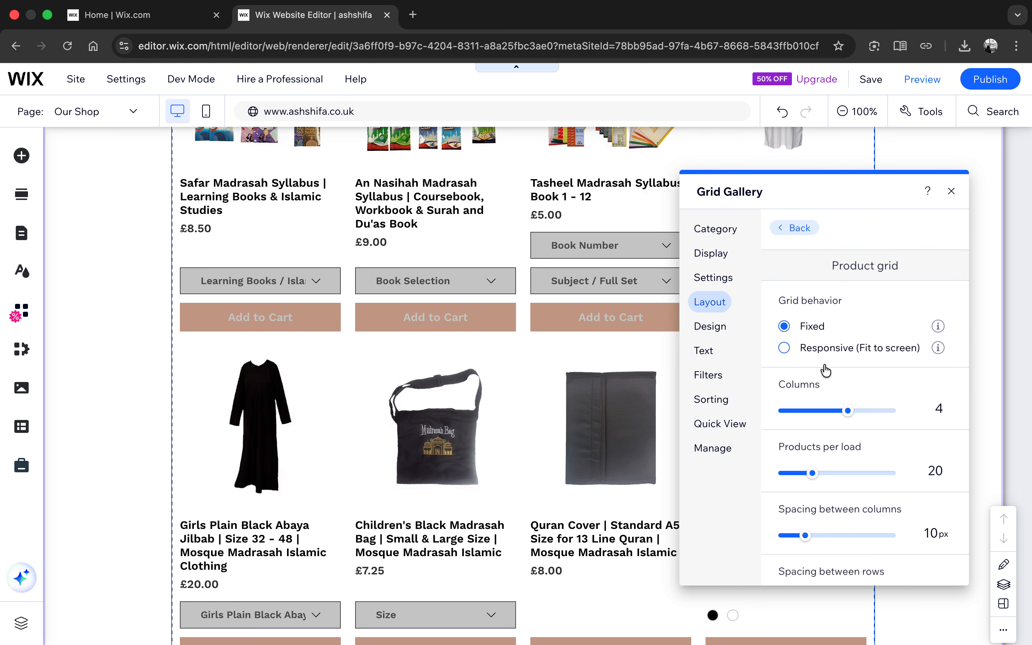
pyautogui.moveTo(848, 413); pyautogui.dragTo(867, 411)
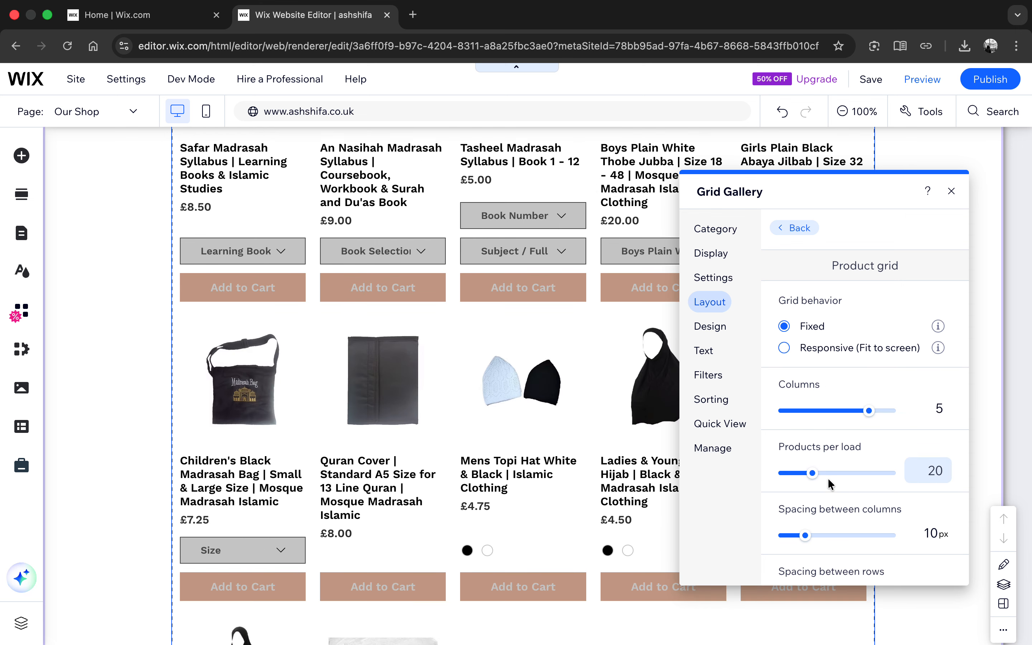
# - Set the product grid to show 45 products per load
pyautogui.moveTo(814, 481); pyautogui.dragTo(850, 480)
pyautogui.scroll(-2, 847, 510)
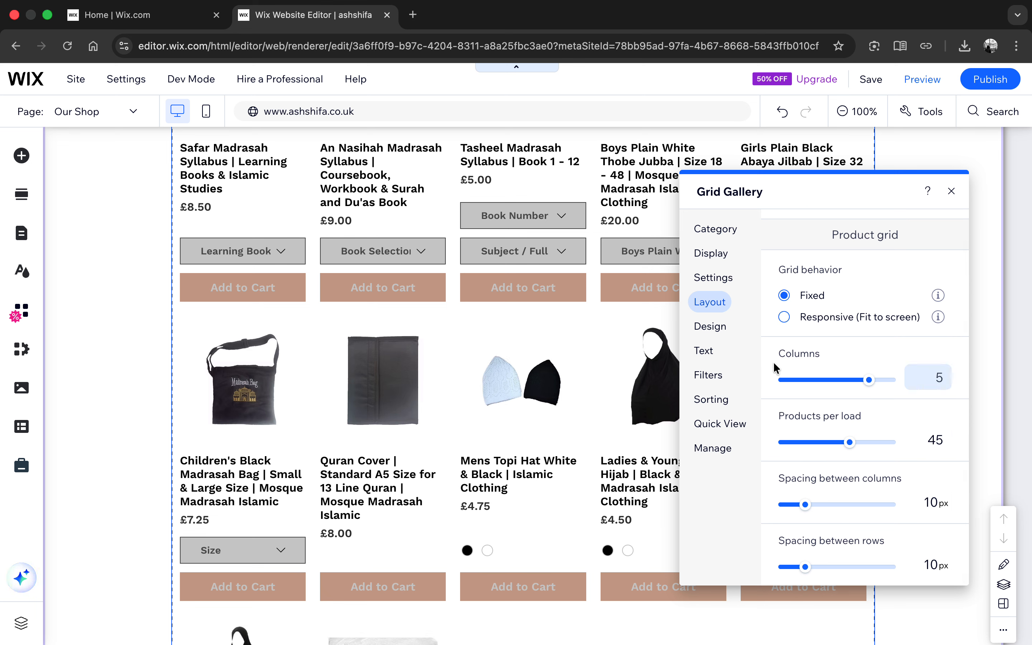
pyautogui.scroll(2, 773, 361)
# - Review the gallery's design categories, text labels, filter settings and "Sort By" options
pyautogui.click(708, 326)
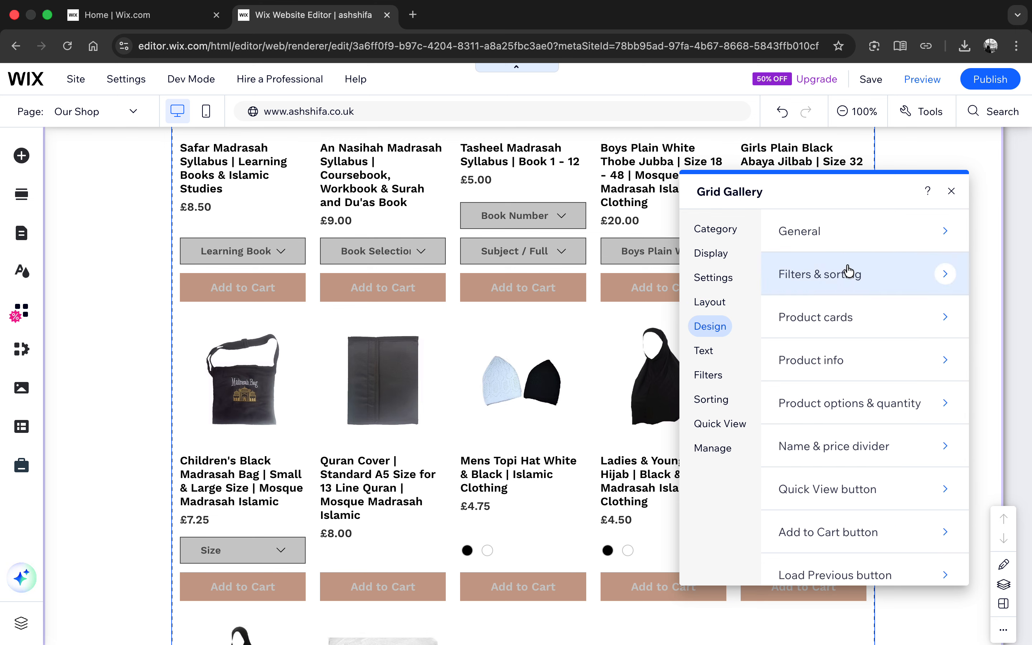
pyautogui.scroll(-2, 849, 375)
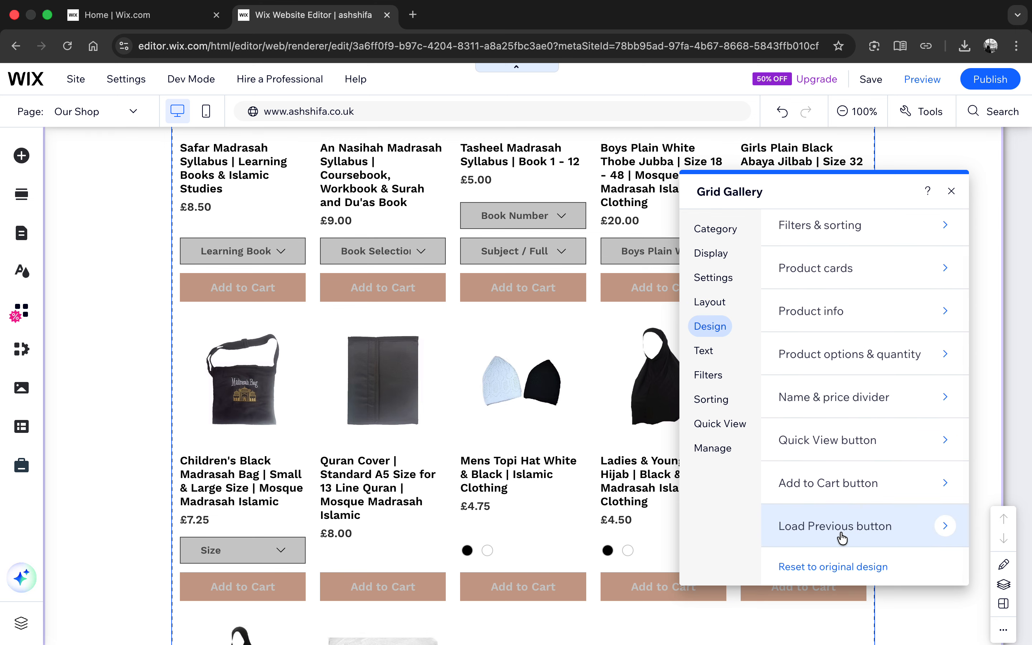
pyautogui.click(705, 351)
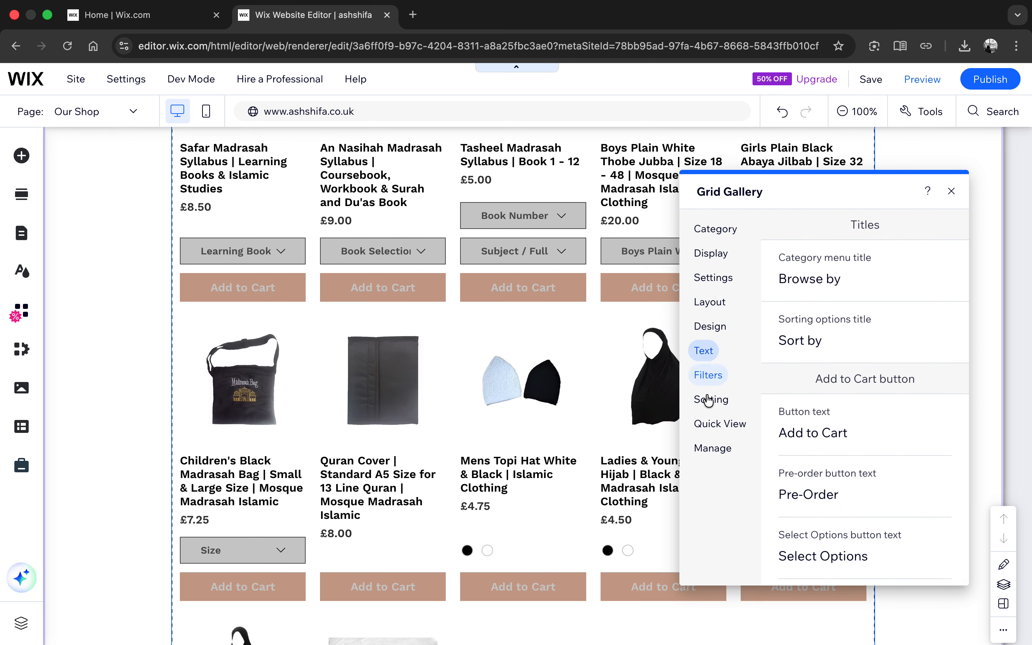
pyautogui.click(713, 447)
pyautogui.click(704, 352)
pyautogui.scroll(-5, 823, 363)
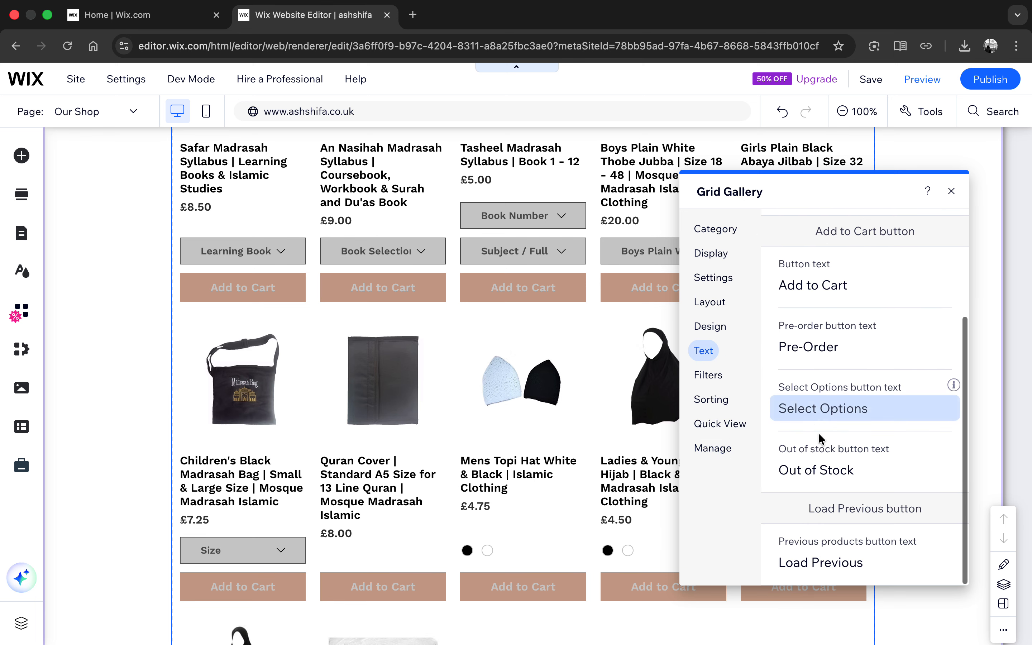
pyautogui.click(708, 376)
pyautogui.click(711, 399)
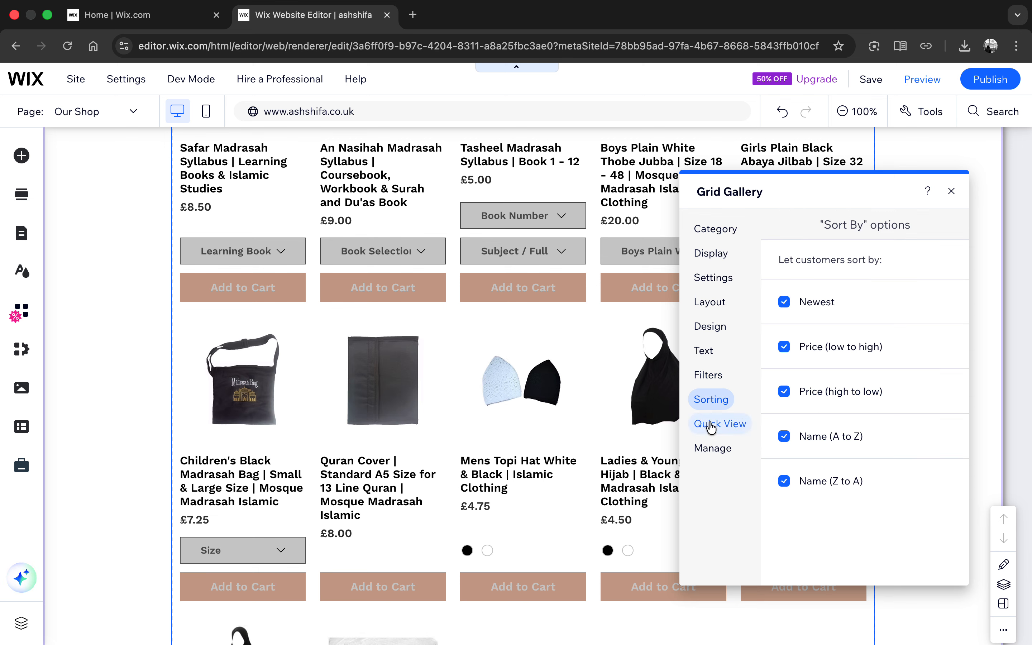
# - Set the discount name color in the Quick View pop-up to the gold theme color #C7A669
pyautogui.click(710, 424)
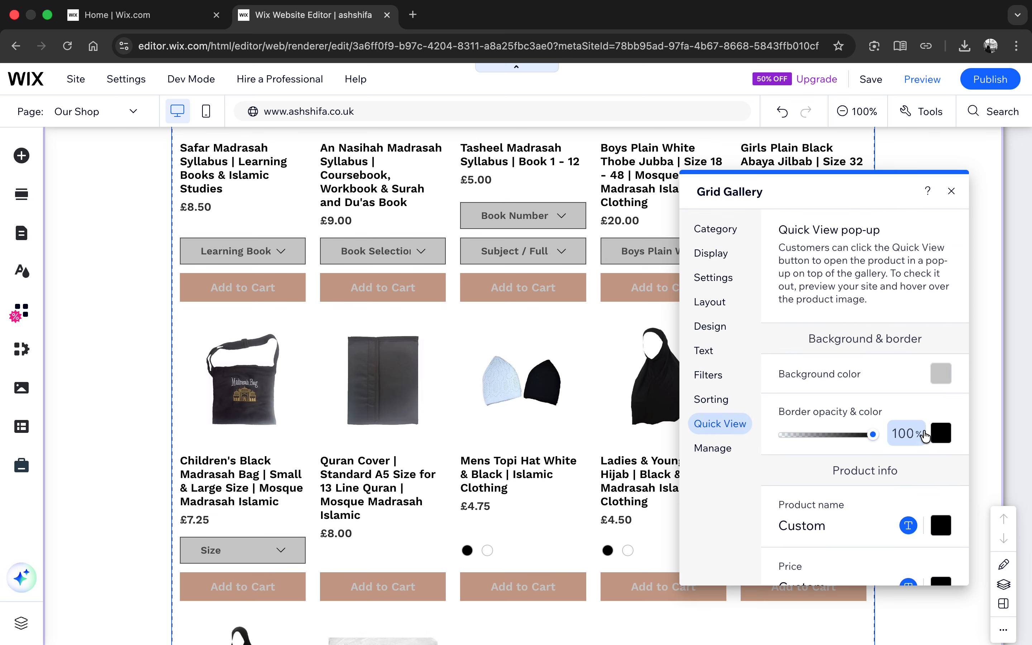
pyautogui.scroll(-6, 924, 435)
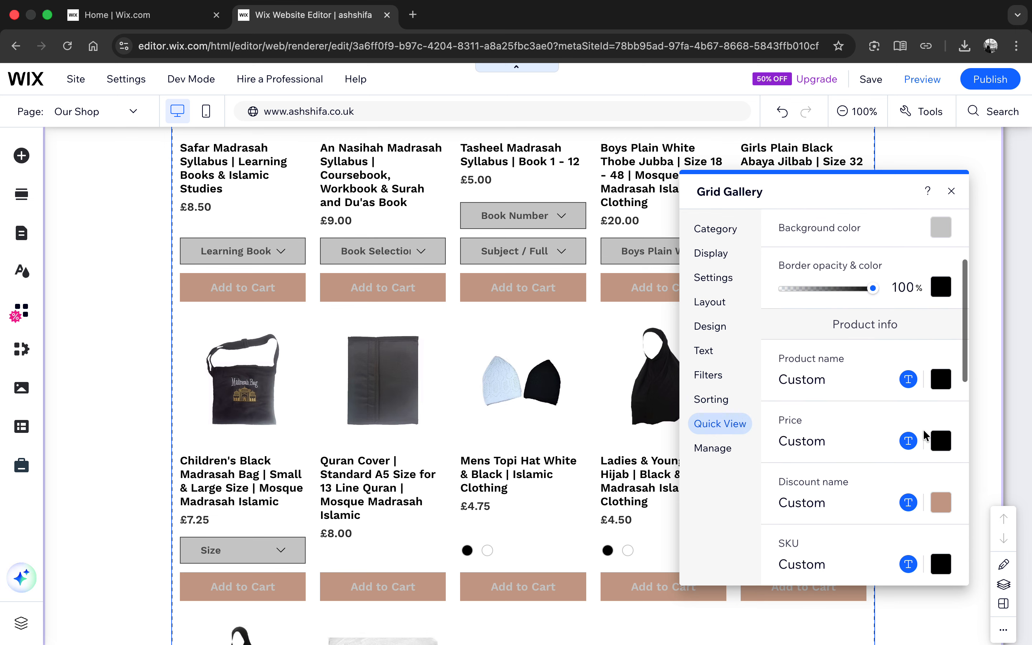
pyautogui.click(940, 388)
pyautogui.click(331, 347)
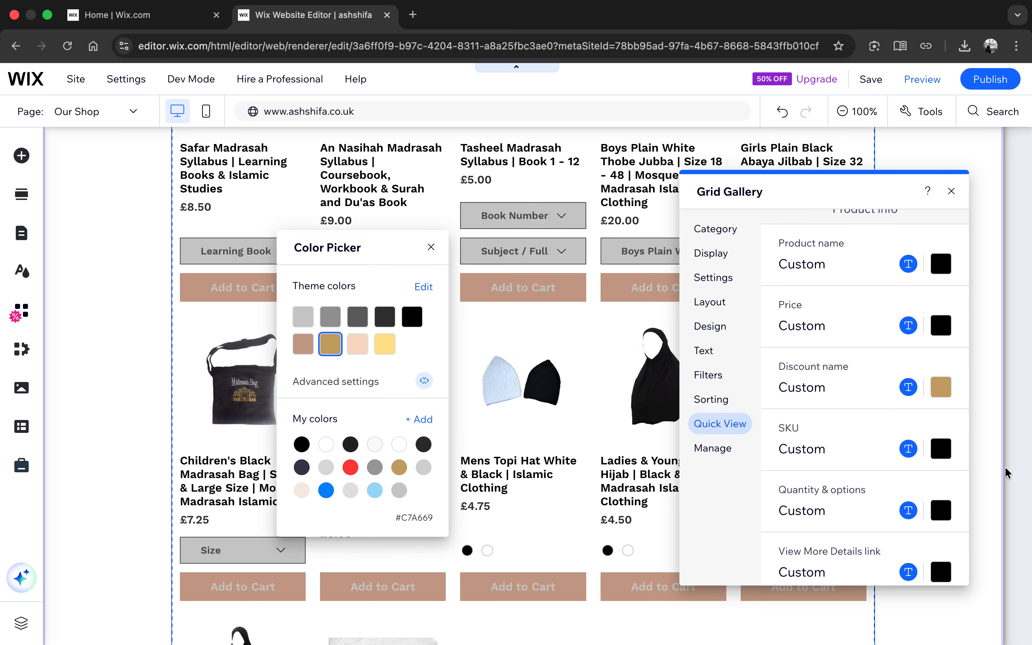
pyautogui.click(867, 427)
# - Set the Quick View Add to Cart button's fill and border colors to the gold theme color #C7A669
pyautogui.scroll(-10, 867, 426)
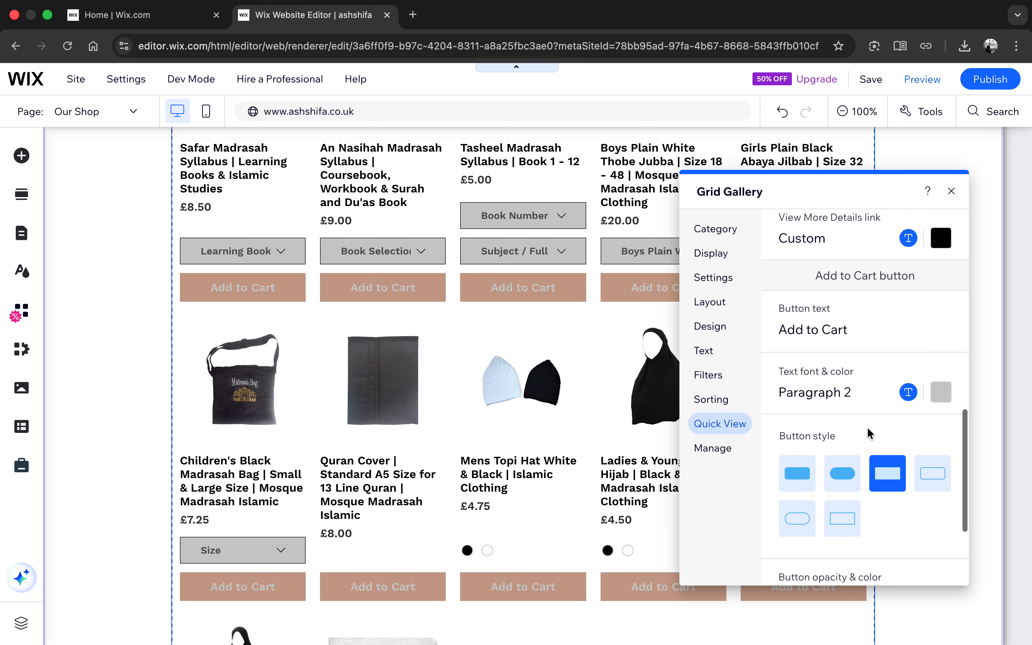
pyautogui.click(949, 444)
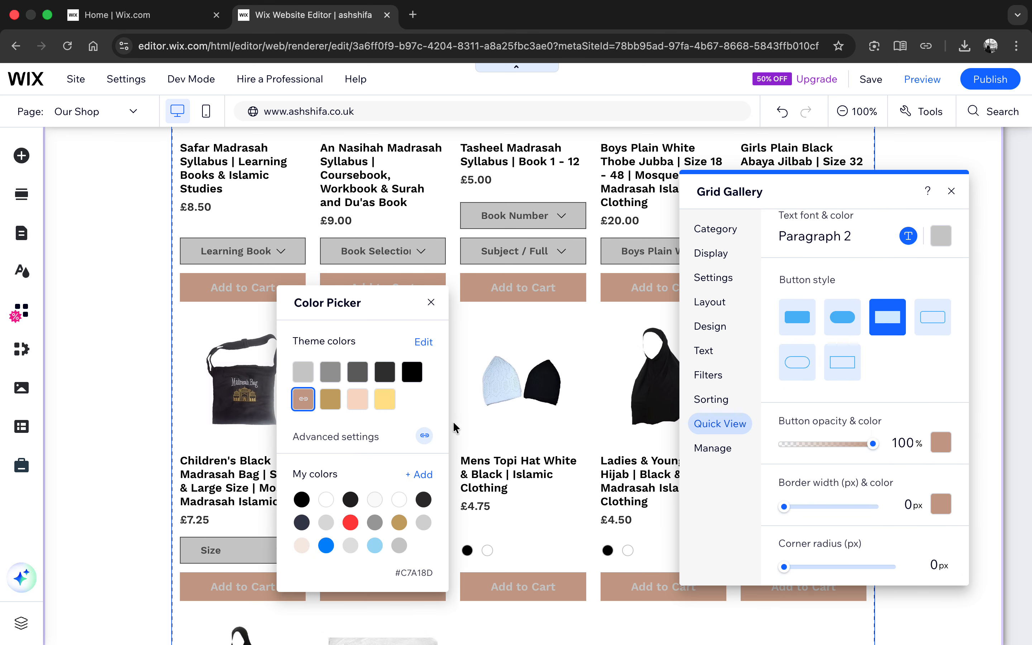
pyautogui.click(329, 401)
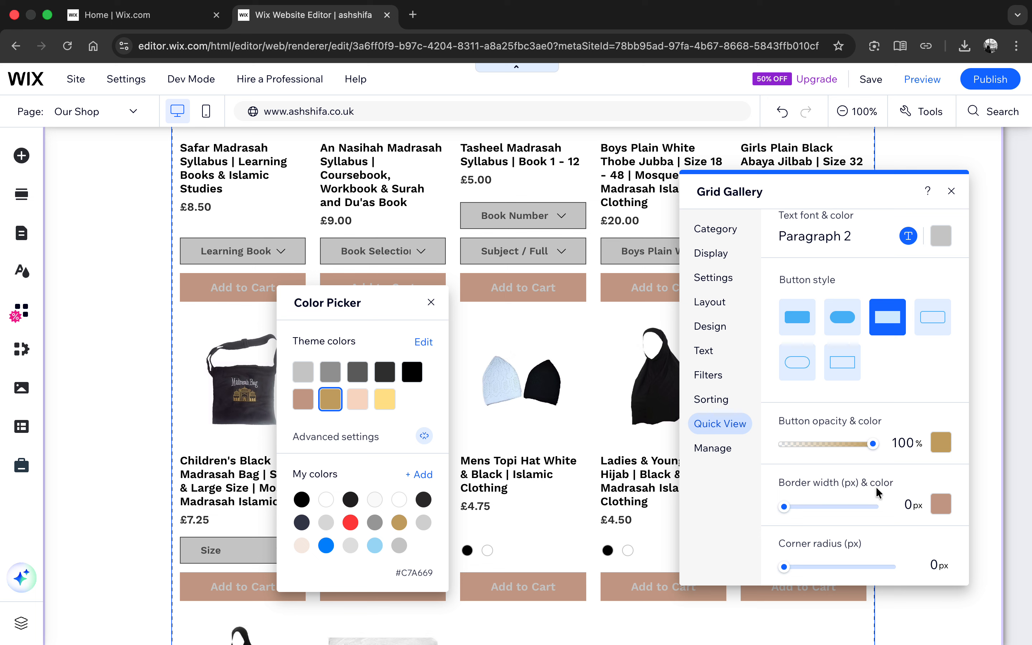
pyautogui.click(938, 505)
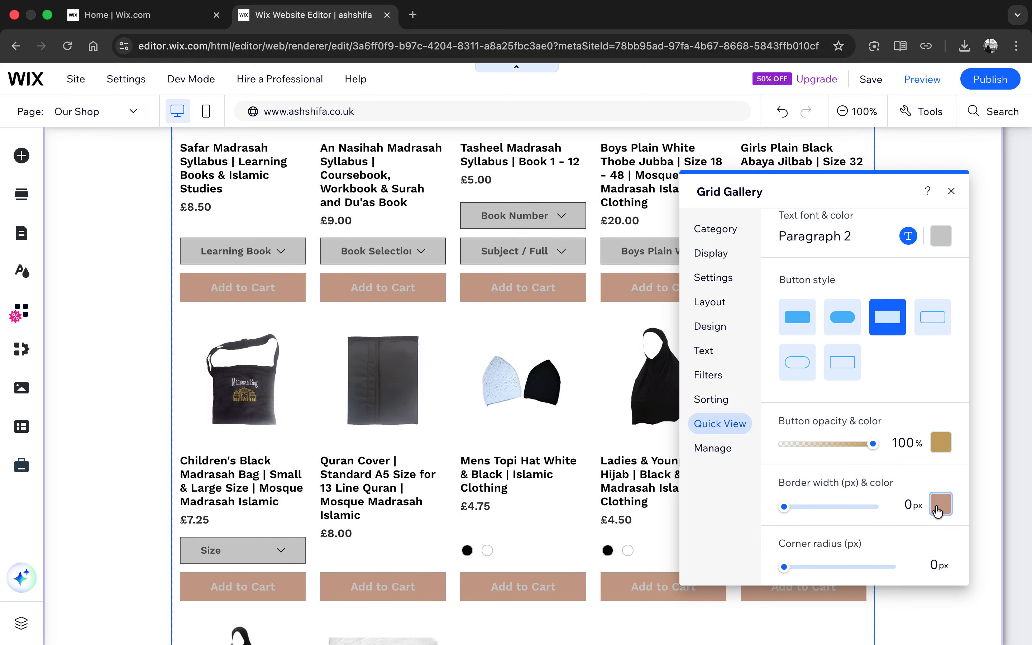
pyautogui.click(938, 510)
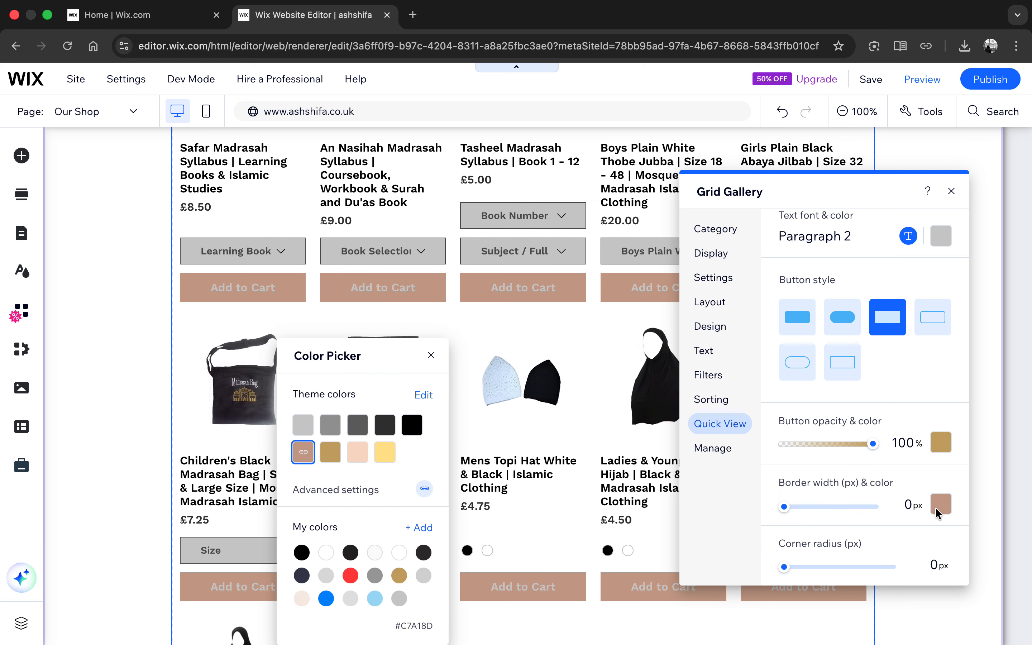
pyautogui.click(331, 460)
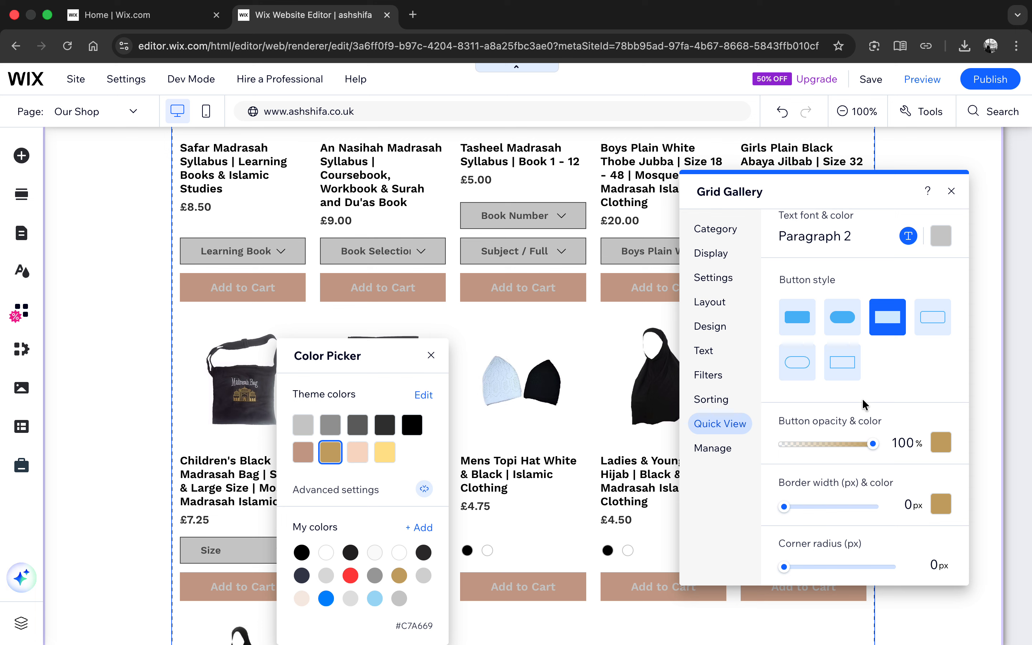
pyautogui.click(909, 380)
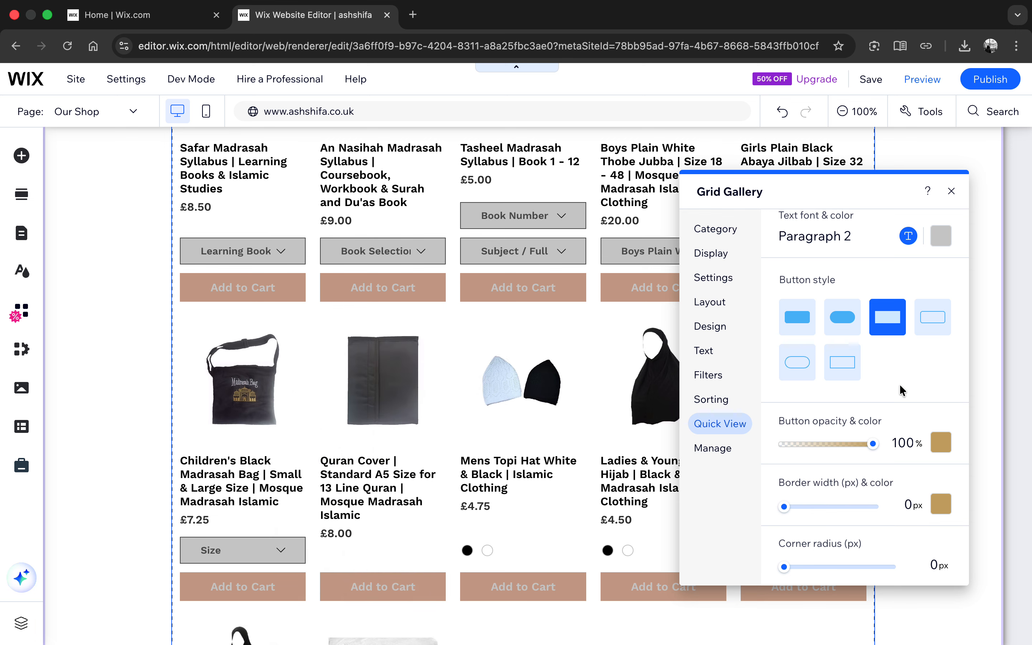
# - Look over the Quick View, Manage and Category settings of the gallery, and close the gallery settings
pyautogui.scroll(5, 893, 379)
pyautogui.scroll(7, 893, 379)
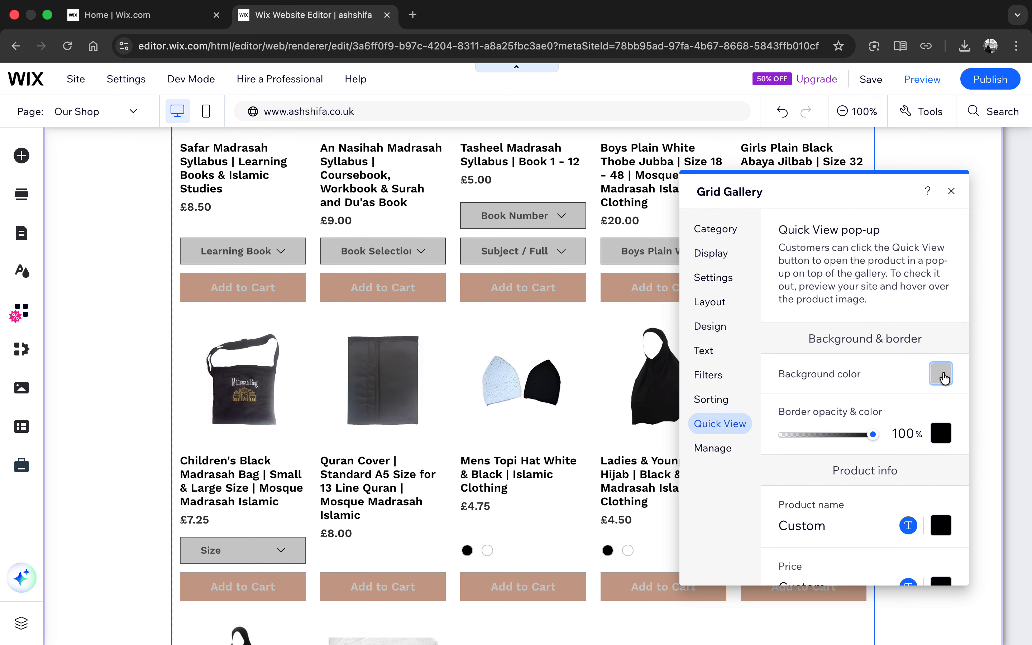
pyautogui.click(711, 447)
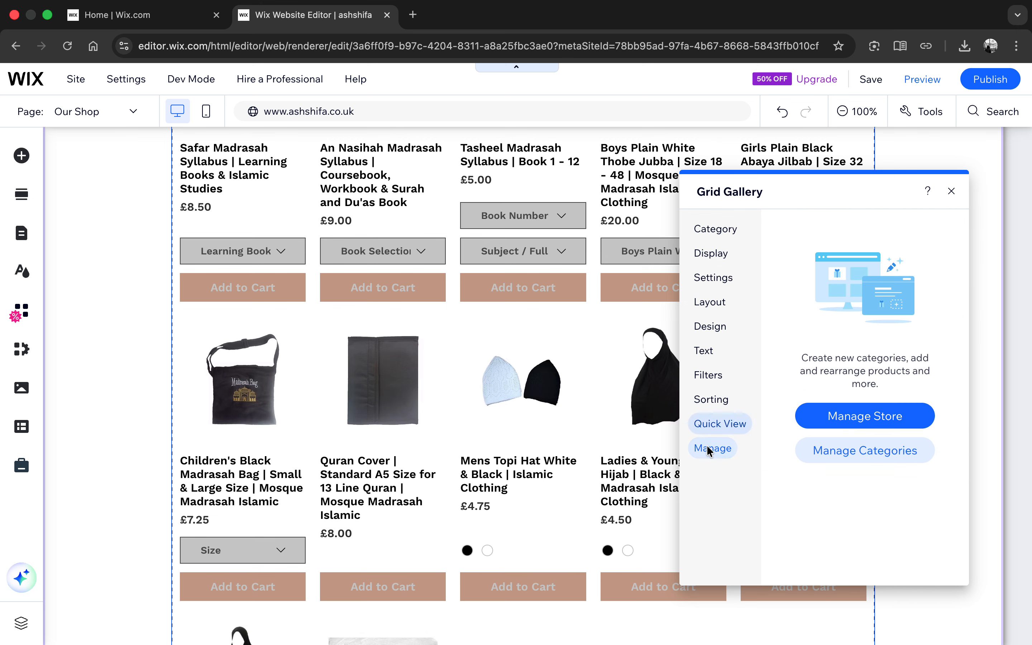
pyautogui.click(710, 422)
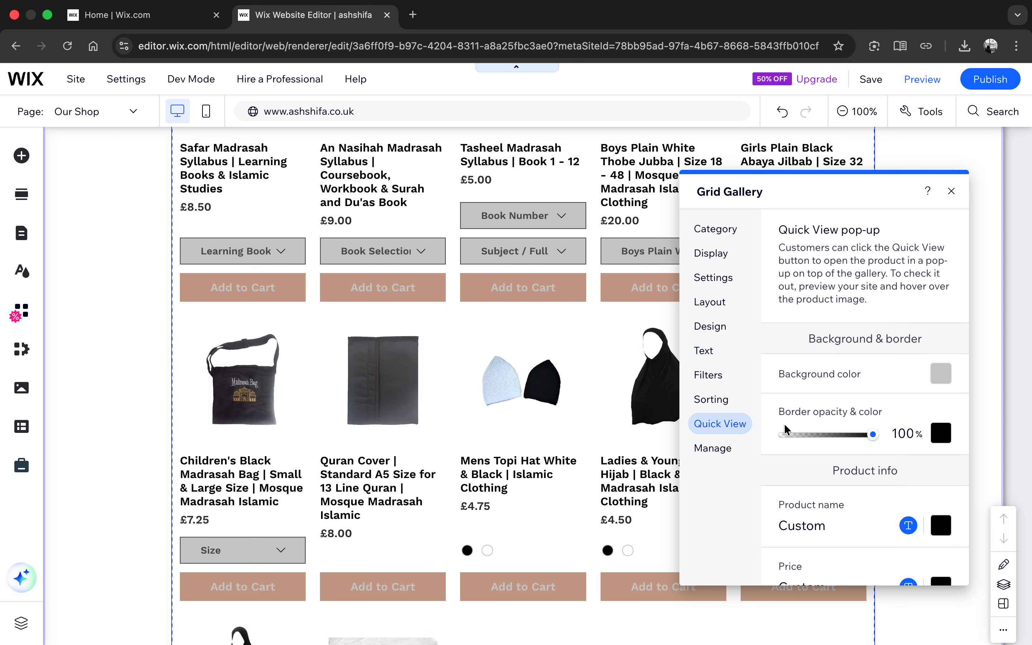
pyautogui.scroll(-10, 848, 454)
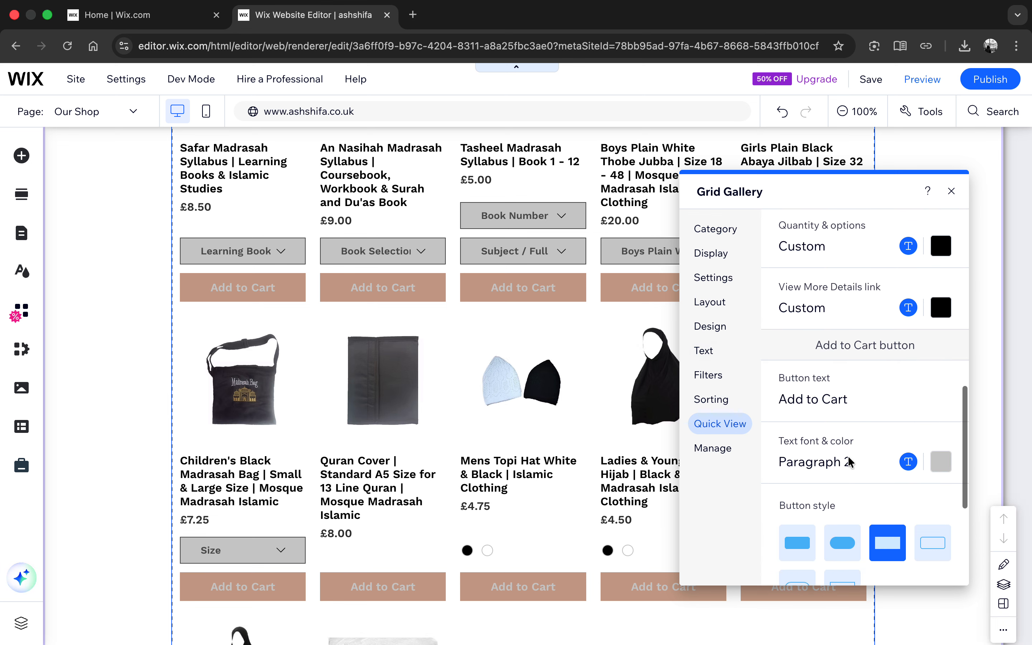
pyautogui.scroll(1, 847, 455)
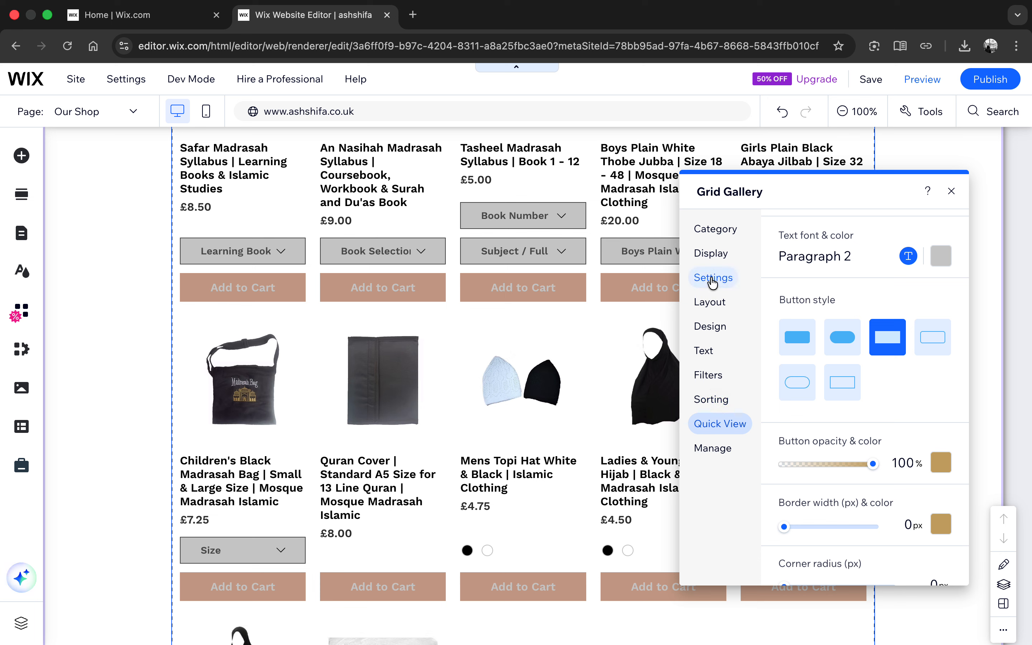
pyautogui.click(712, 230)
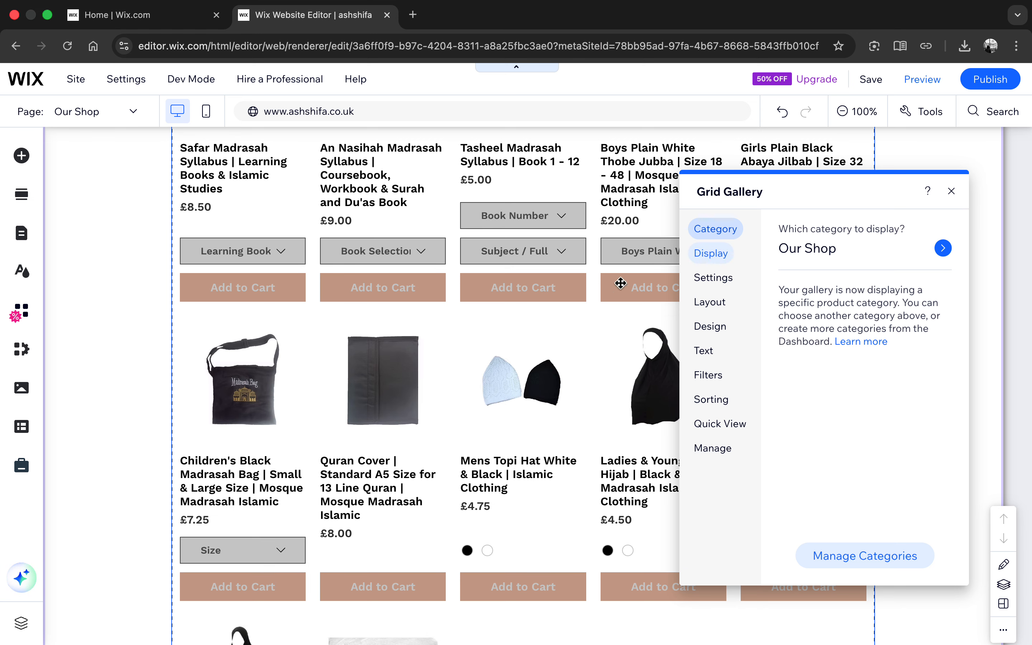
pyautogui.click(953, 188)
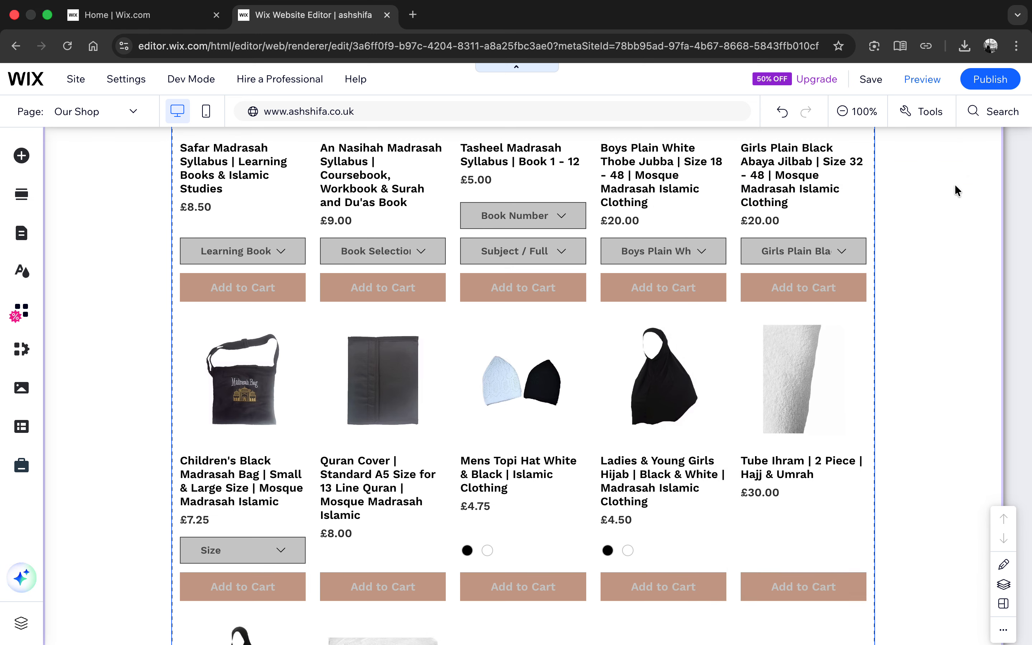
# - Reopen the grid gallery settings and look through the display, general, layout and design options
pyautogui.scroll(6, 438, 255)
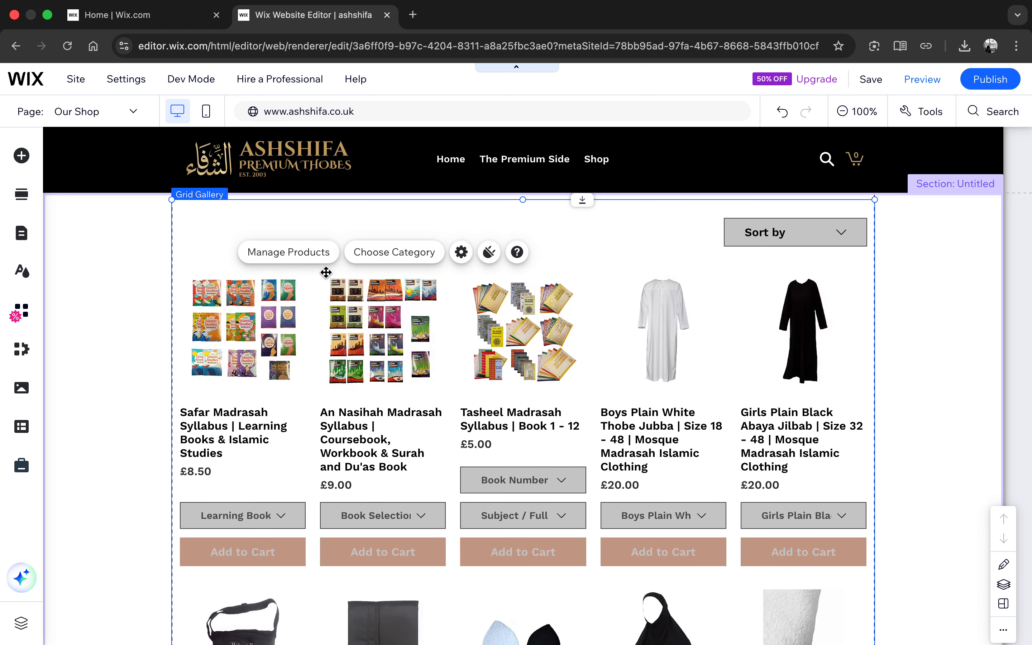
pyautogui.click(466, 253)
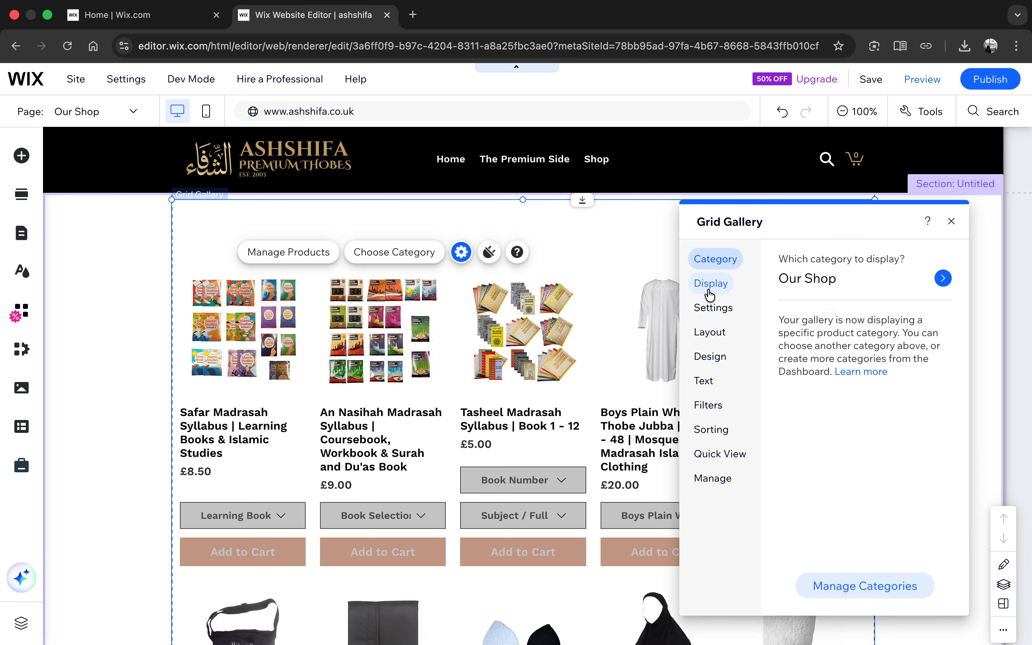
pyautogui.click(709, 292)
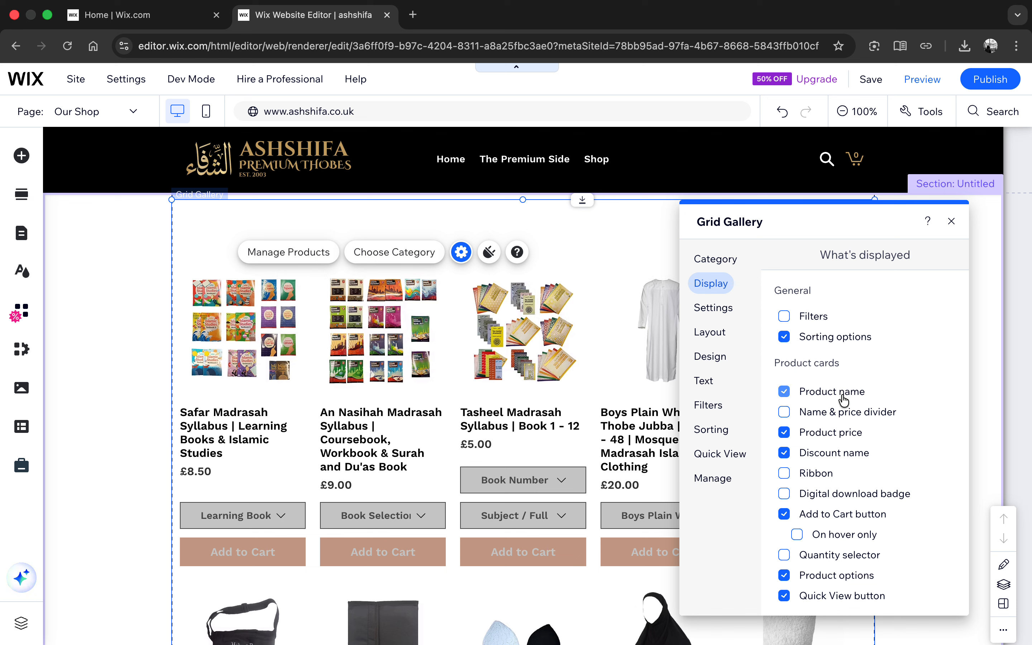
pyautogui.click(720, 309)
pyautogui.click(716, 336)
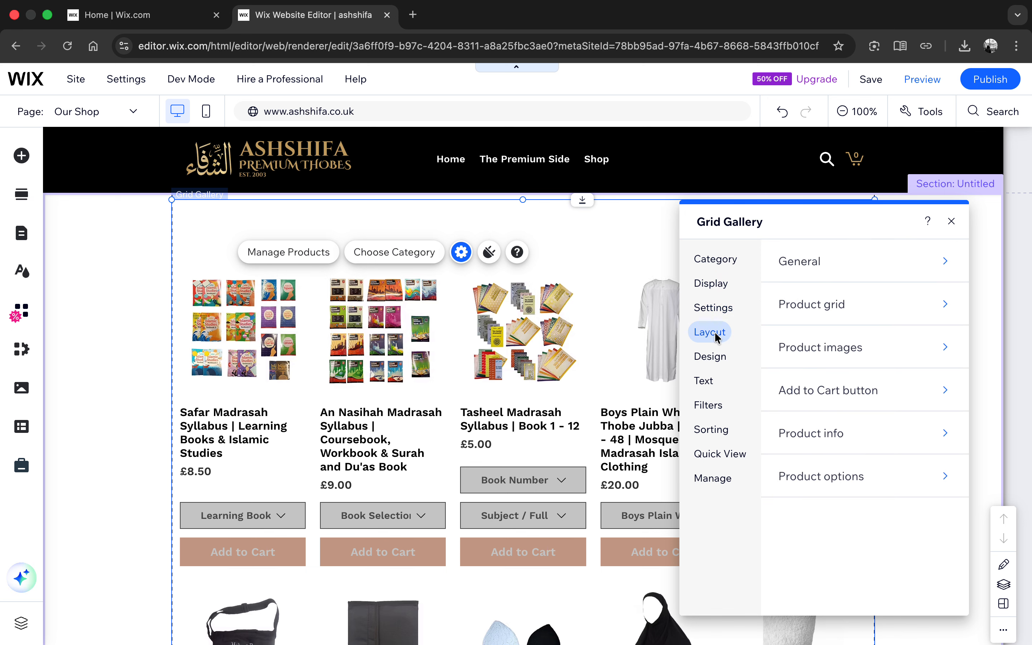
pyautogui.click(716, 355)
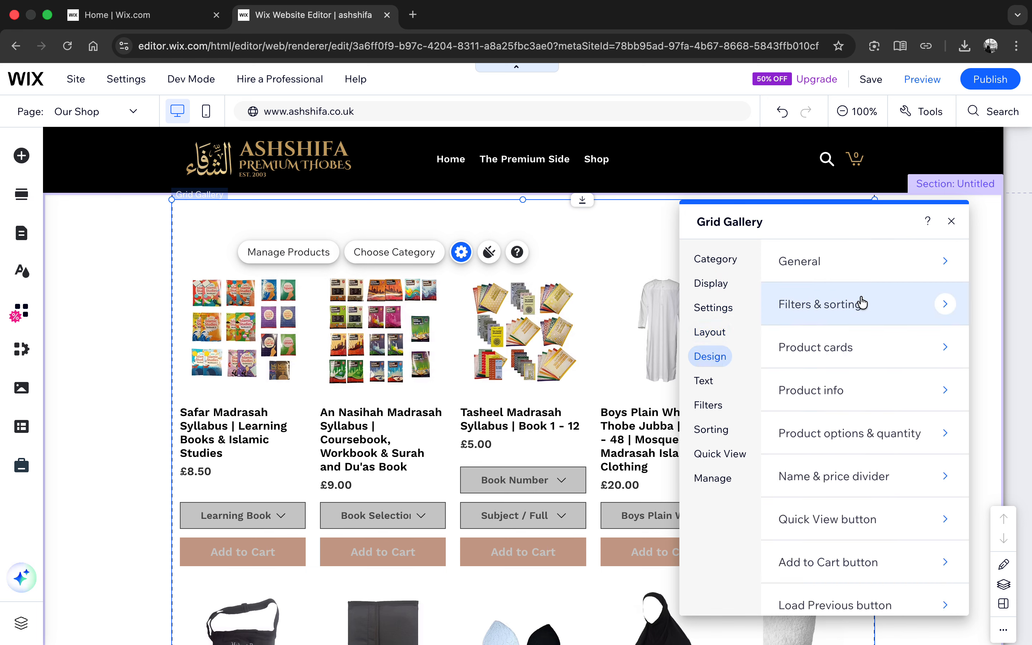
pyautogui.scroll(-2, 842, 533)
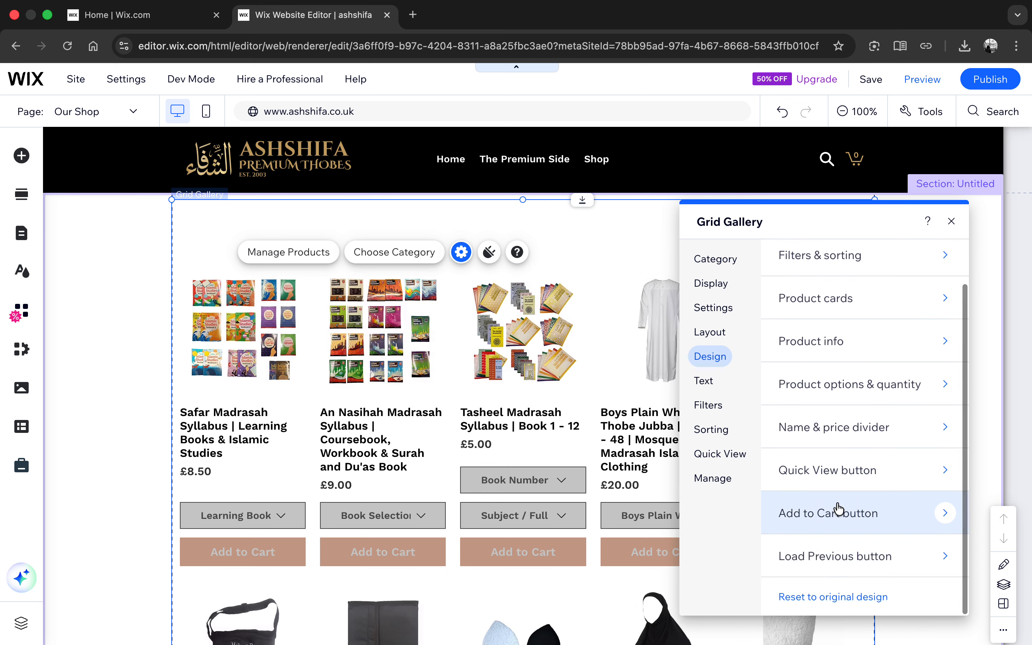
pyautogui.scroll(2, 827, 290)
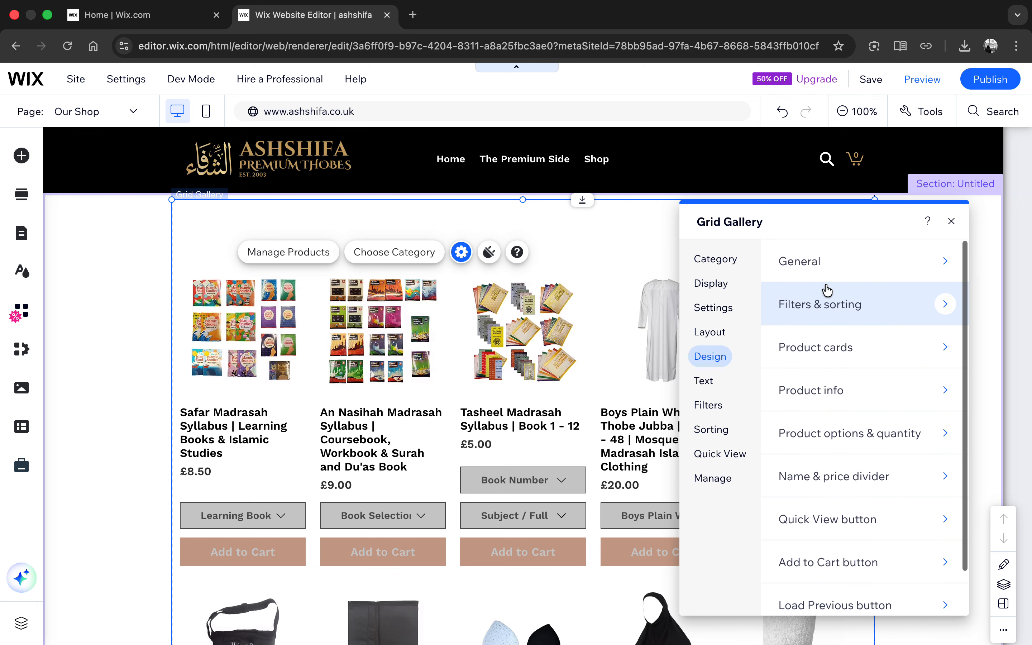
# - Examine the gallery's design options for filters and sorting and for product cards
pyautogui.click(836, 261)
pyautogui.click(792, 265)
pyautogui.click(812, 304)
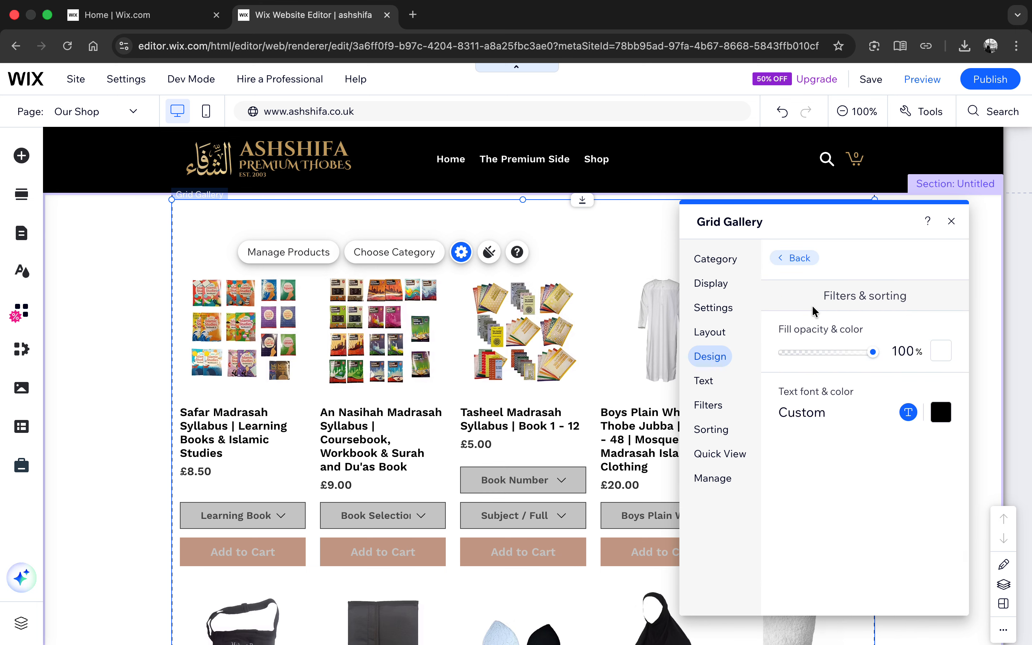
pyautogui.click(793, 258)
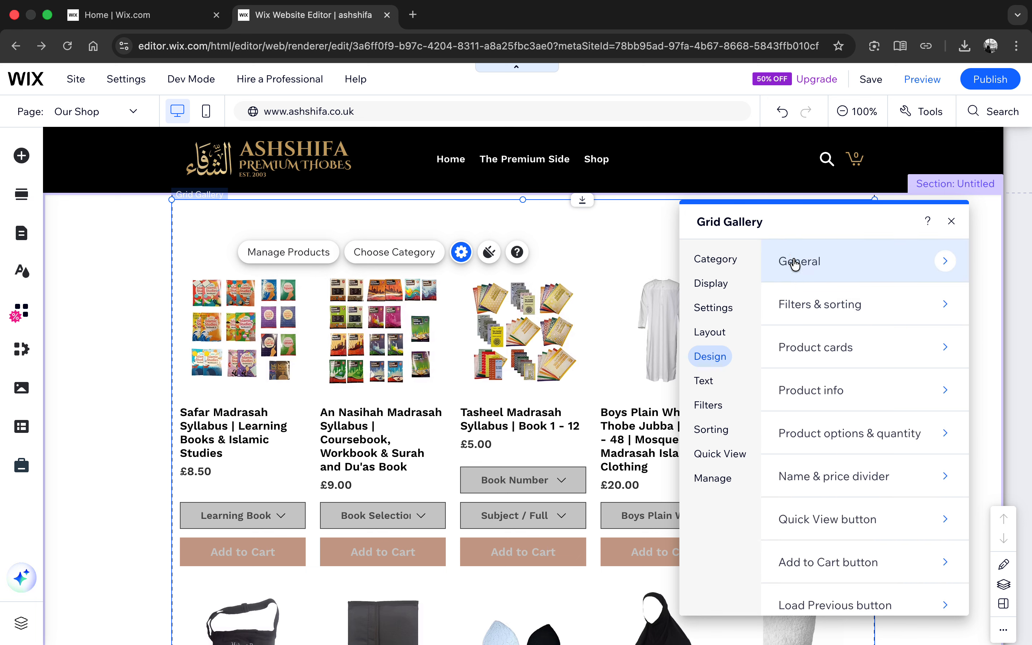
pyautogui.click(822, 345)
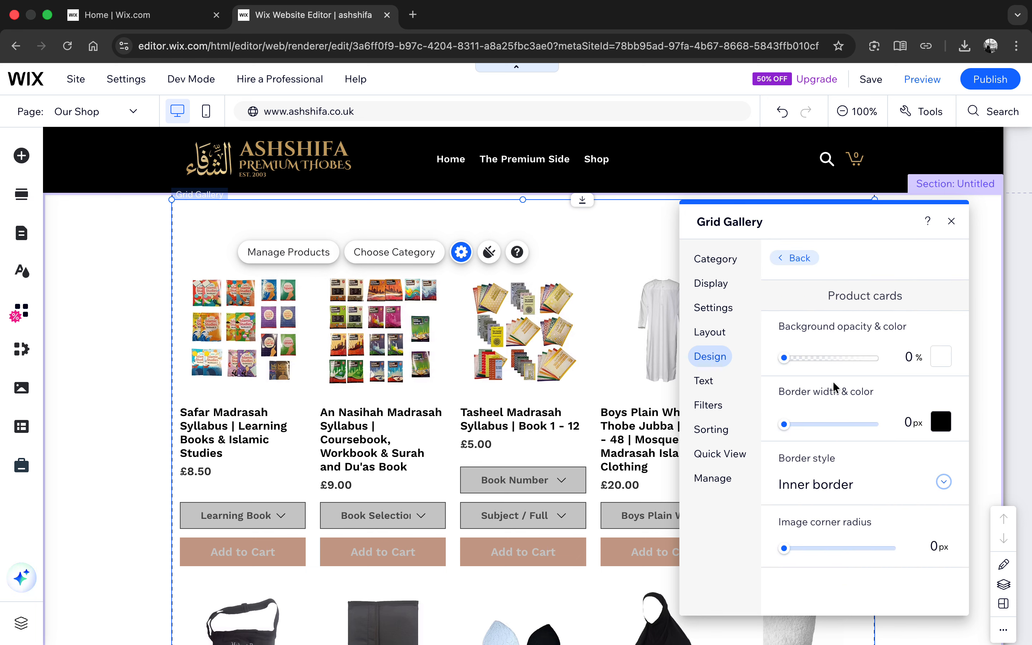
pyautogui.click(793, 258)
# - Set the Discount name color in the gallery's Product info design to the gold theme color #C7A669
pyautogui.click(826, 408)
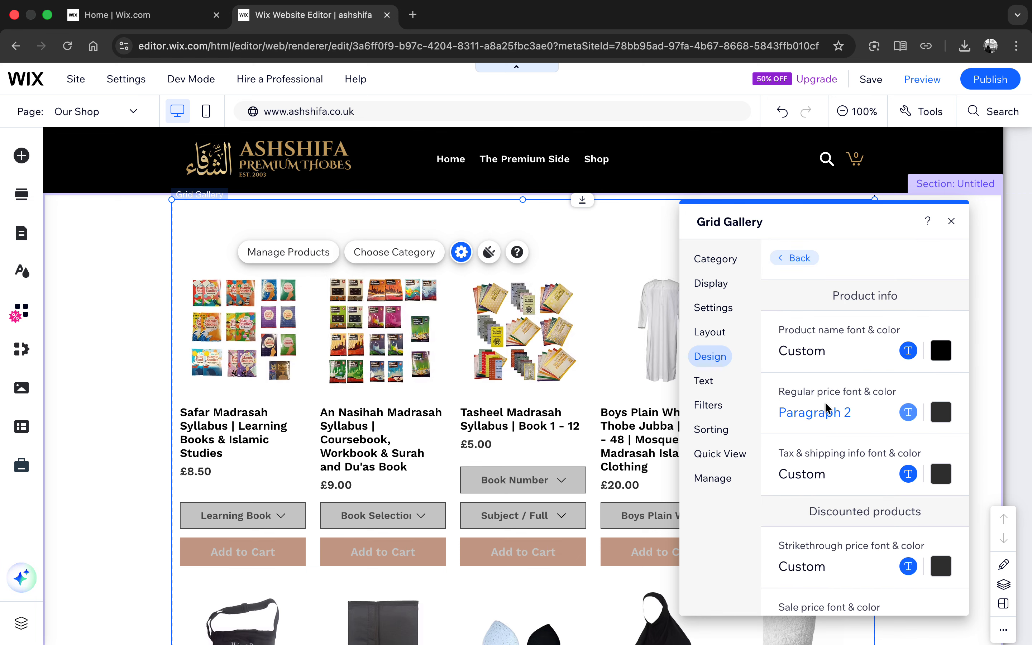
pyautogui.scroll(-3, 899, 418)
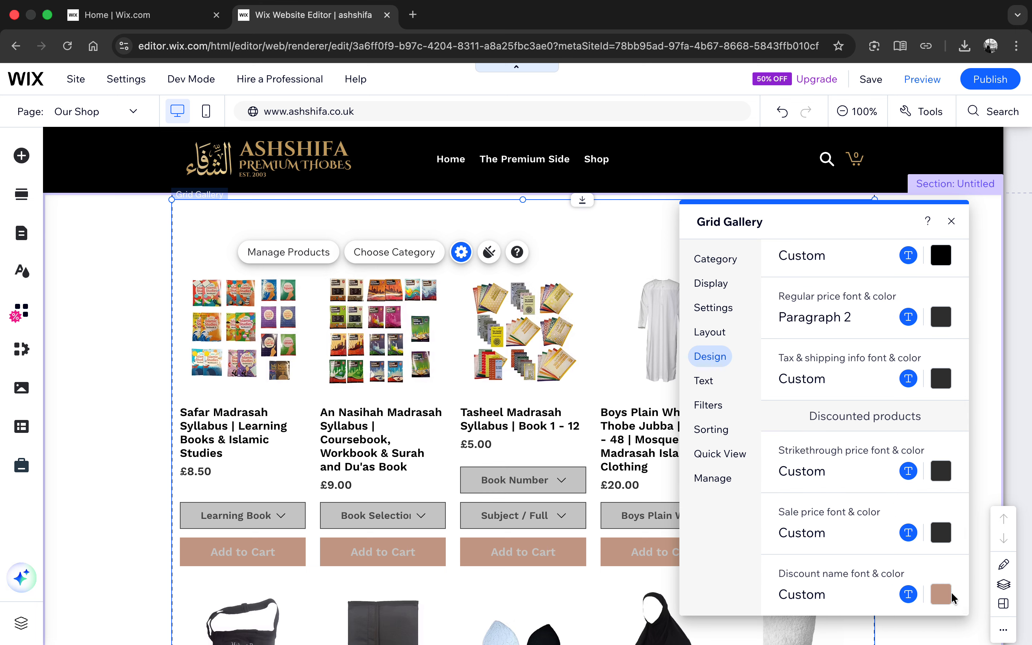
pyautogui.click(940, 594)
pyautogui.click(329, 459)
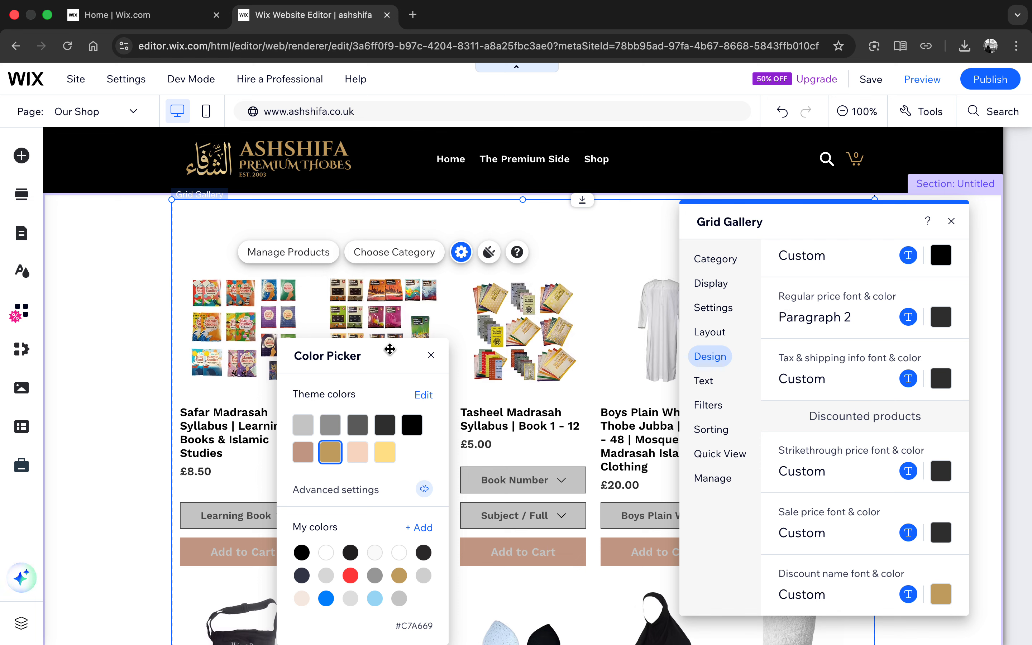
pyautogui.moveTo(390, 349); pyautogui.dragTo(400, 231)
pyautogui.click(432, 230)
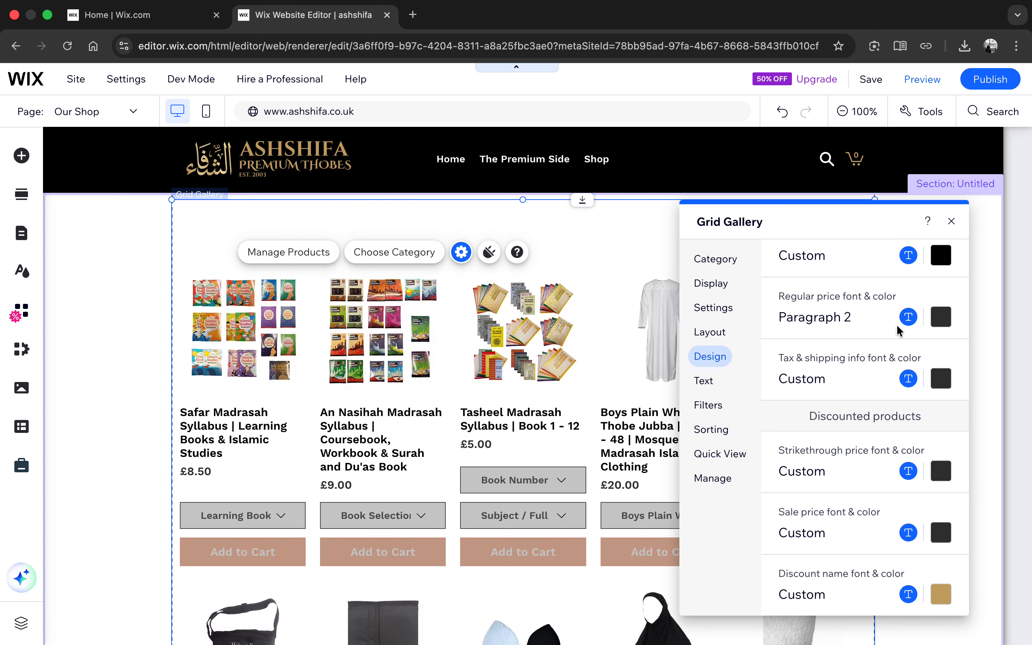
pyautogui.scroll(2, 897, 331)
pyautogui.click(795, 257)
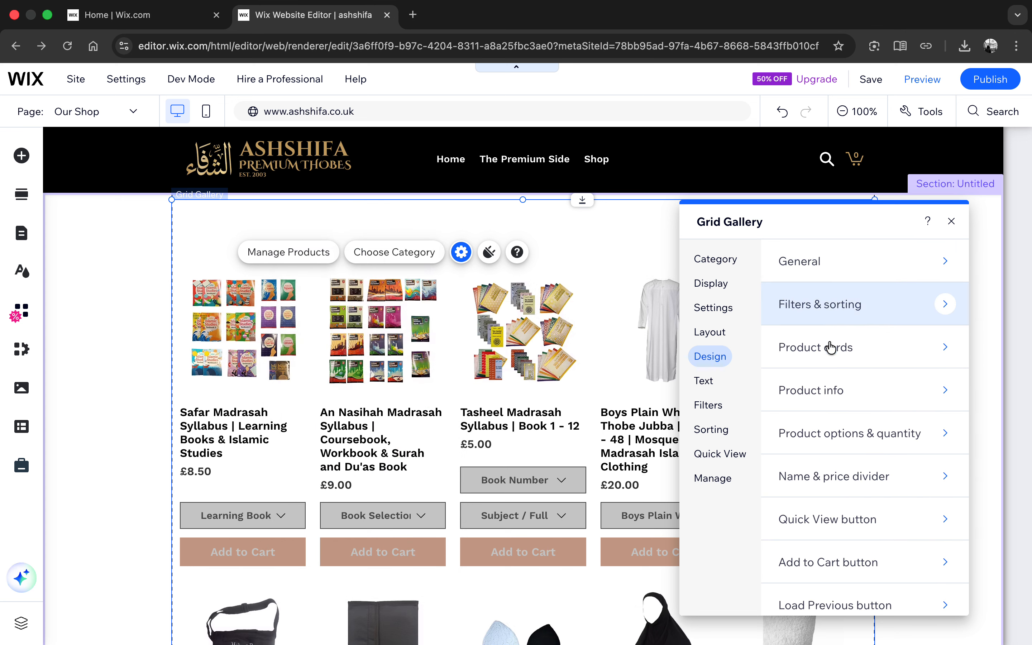
# - Examine the gallery's design options for product options and quantity, name and price divider, and the Quick View button
pyautogui.click(840, 432)
pyautogui.scroll(-3, 822, 469)
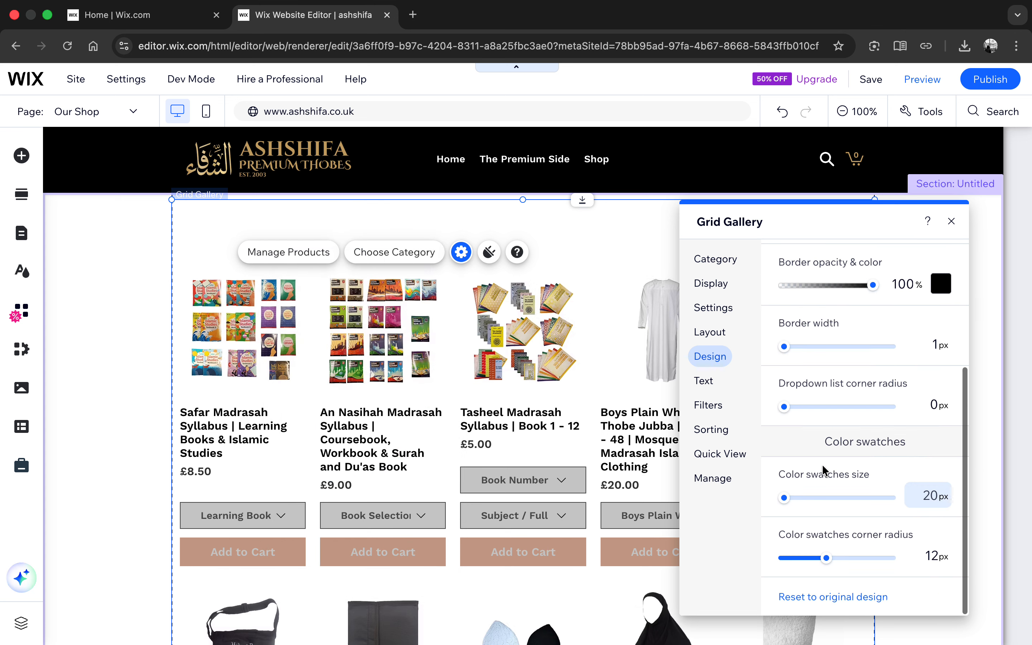
pyautogui.scroll(3, 786, 273)
pyautogui.click(780, 264)
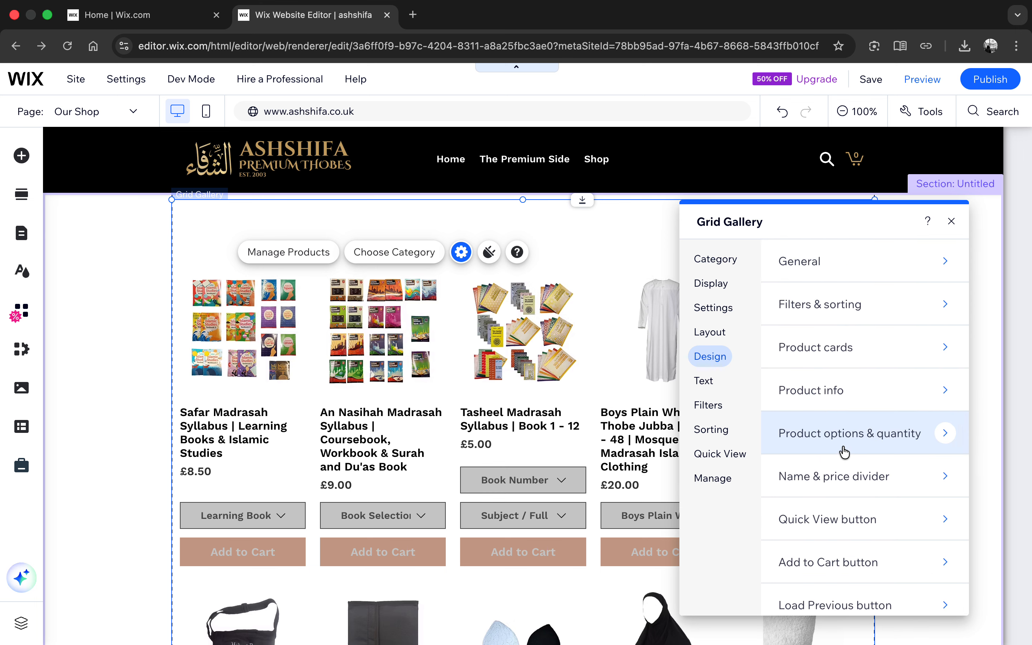
pyautogui.click(842, 444)
pyautogui.scroll(-3, 836, 470)
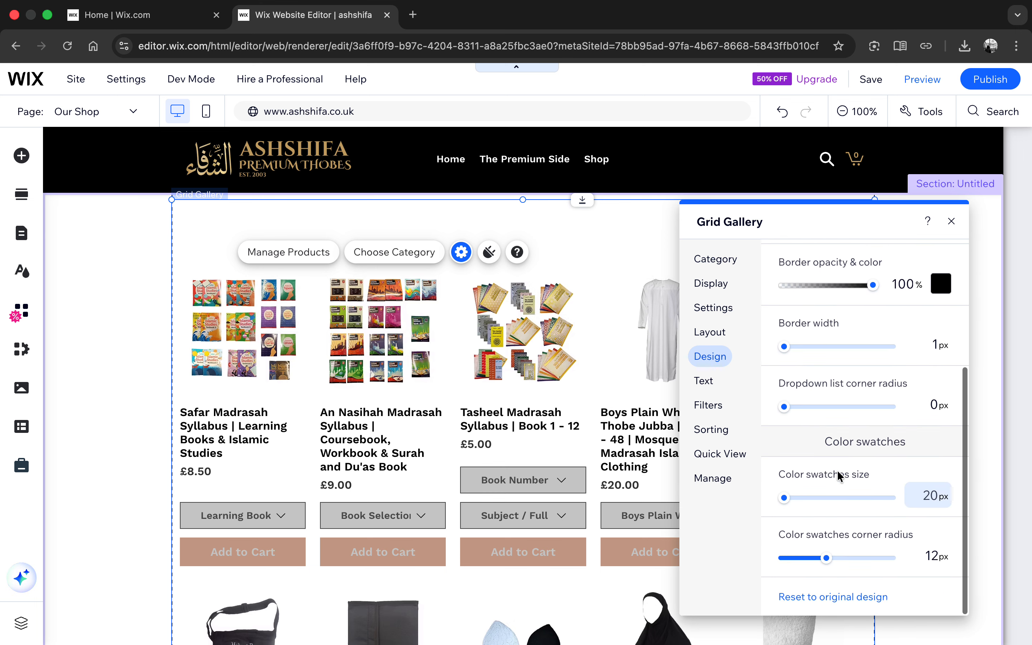
pyautogui.scroll(3, 771, 259)
pyautogui.click(784, 257)
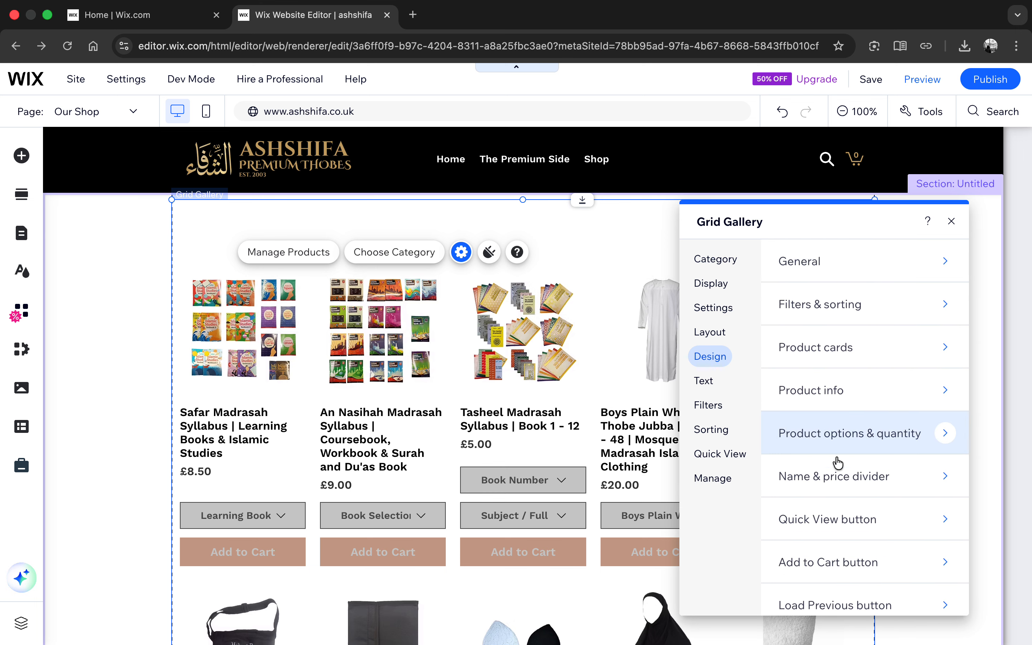
pyautogui.click(828, 491)
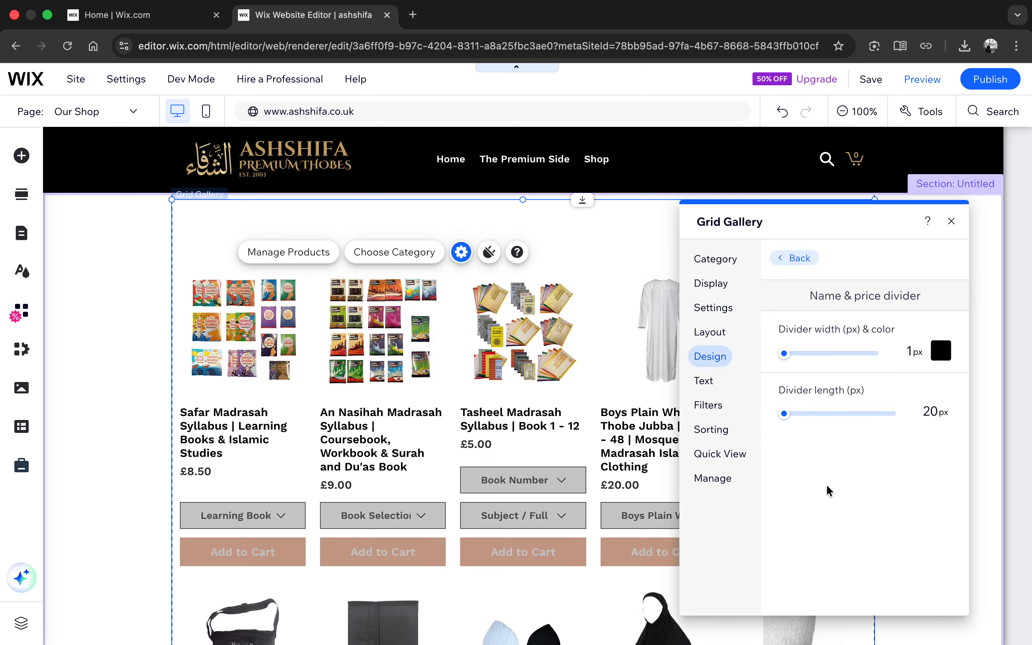
pyautogui.click(781, 258)
pyautogui.scroll(-3, 835, 448)
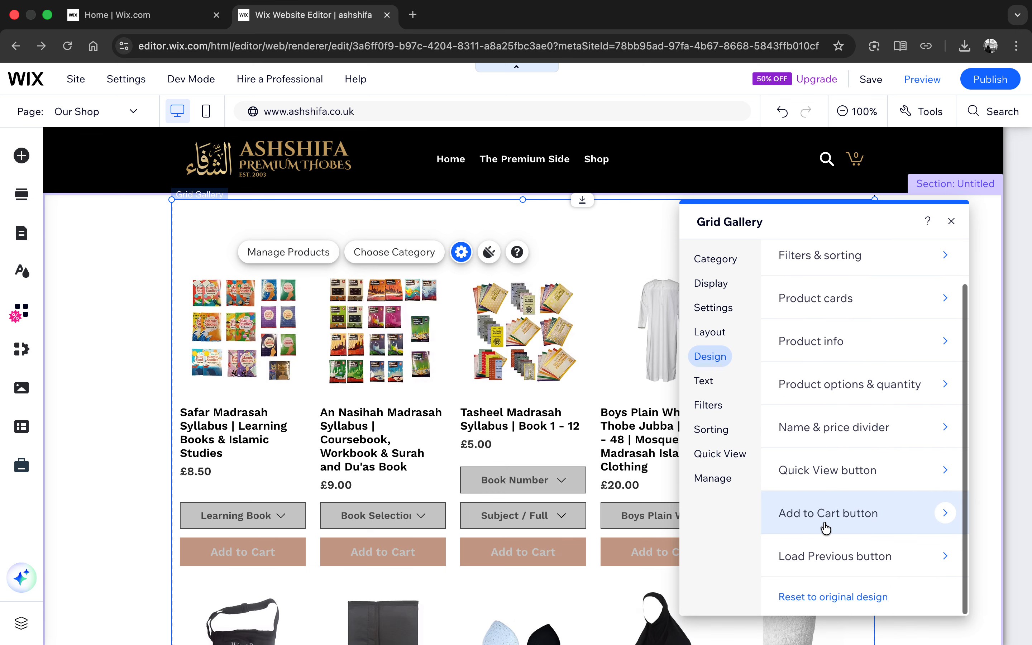
pyautogui.click(825, 474)
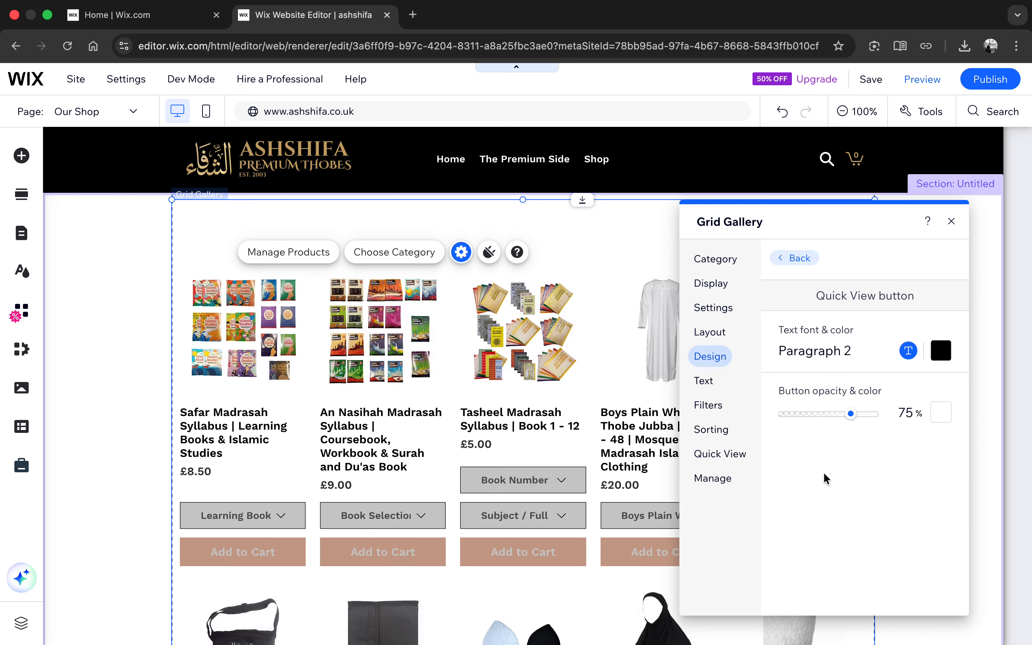
pyautogui.click(790, 258)
# - Set the gallery's Add to Cart button fill color to the gold theme color #C7A669
pyautogui.scroll(-1, 829, 471)
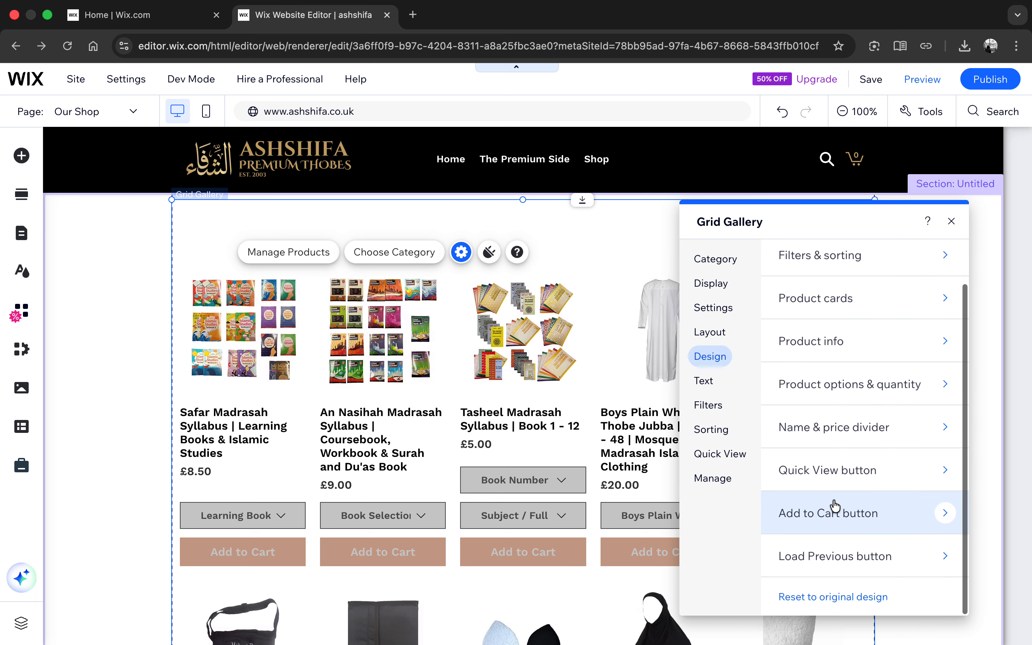
pyautogui.click(827, 511)
pyautogui.scroll(-4, 861, 413)
pyautogui.scroll(-3, 862, 413)
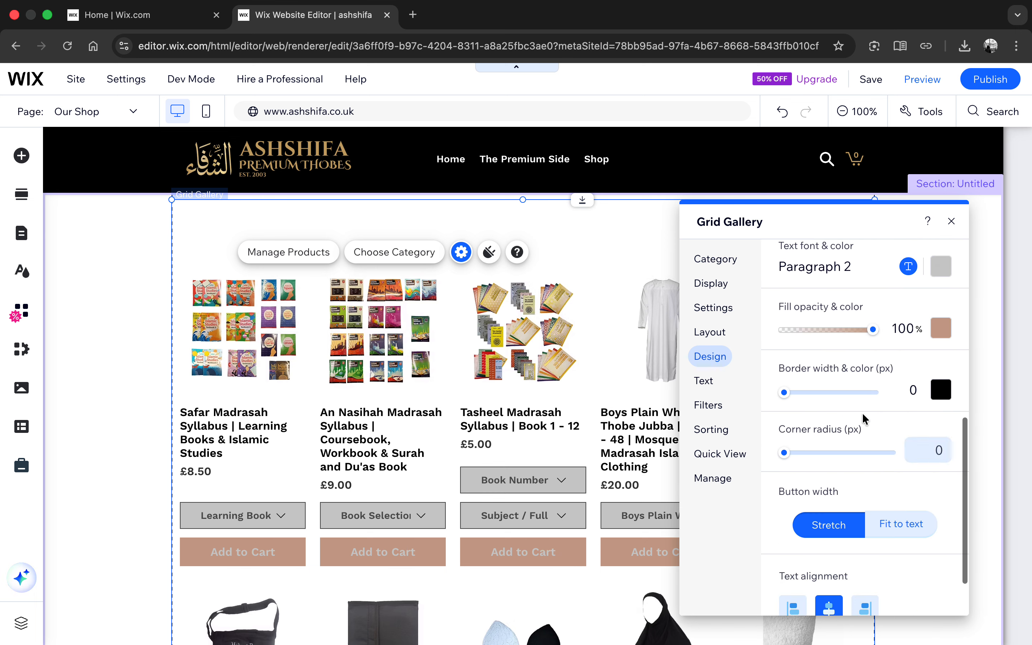
pyautogui.click(938, 329)
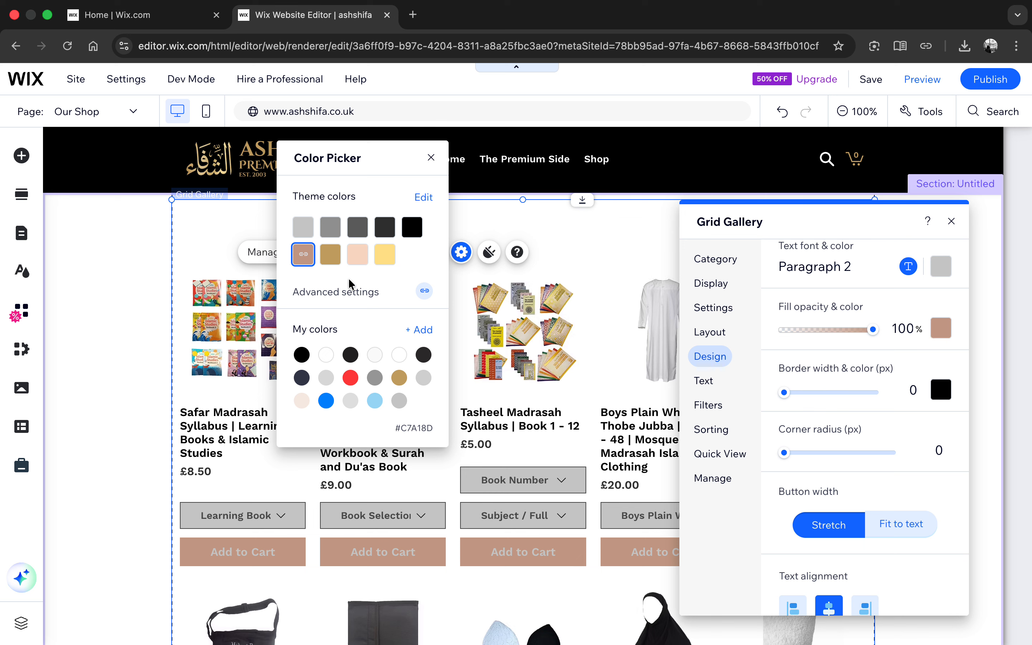
pyautogui.click(334, 254)
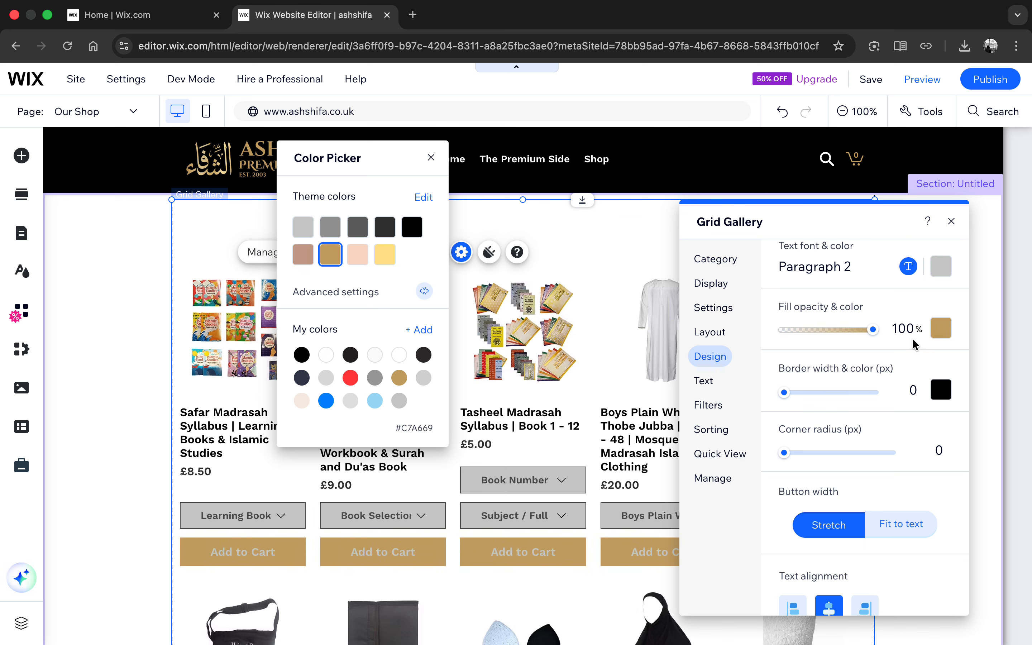
# - Set the gallery's Add to Cart button text color to white #FFFFFF
pyautogui.click(936, 266)
pyautogui.click(940, 268)
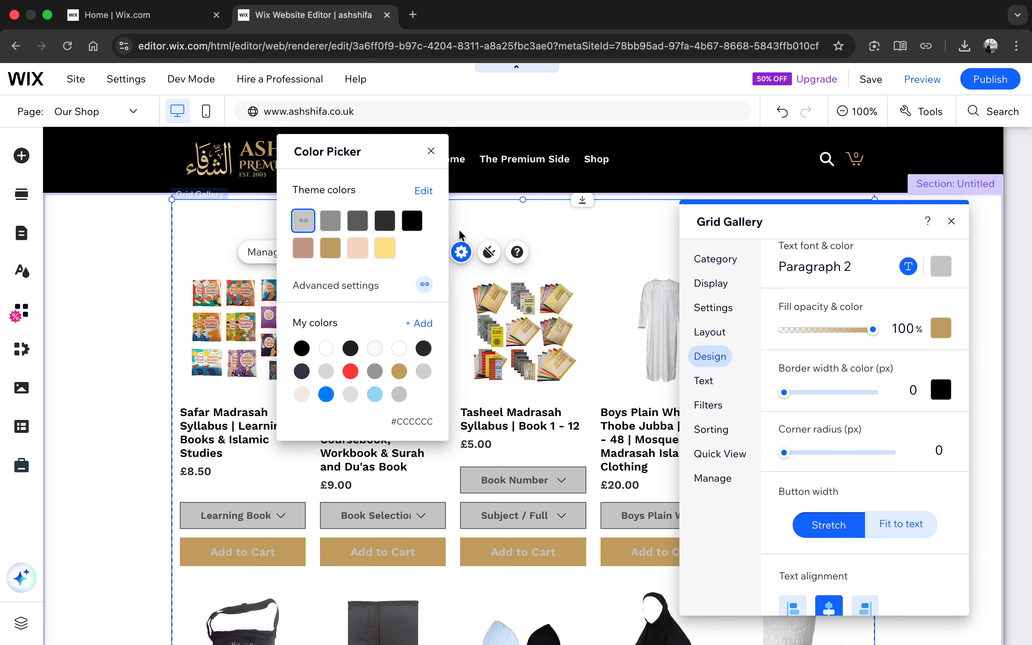
pyautogui.click(325, 349)
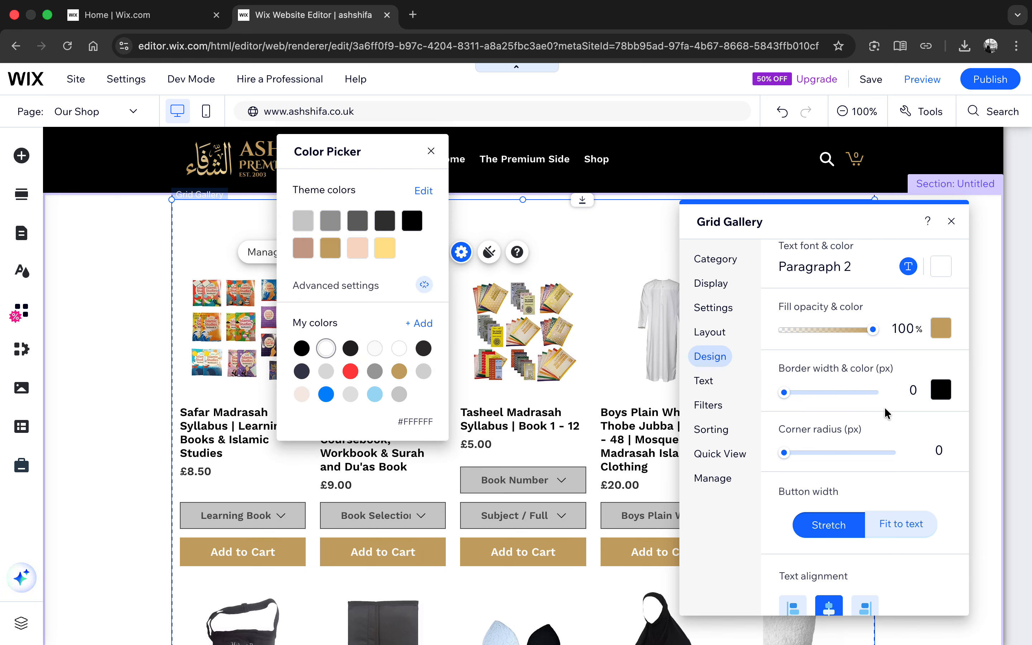
pyautogui.click(879, 422)
# - Try the Fit to text width and right text alignment on the Add to Cart button, and return to Stretch and center
pyautogui.scroll(-2, 882, 478)
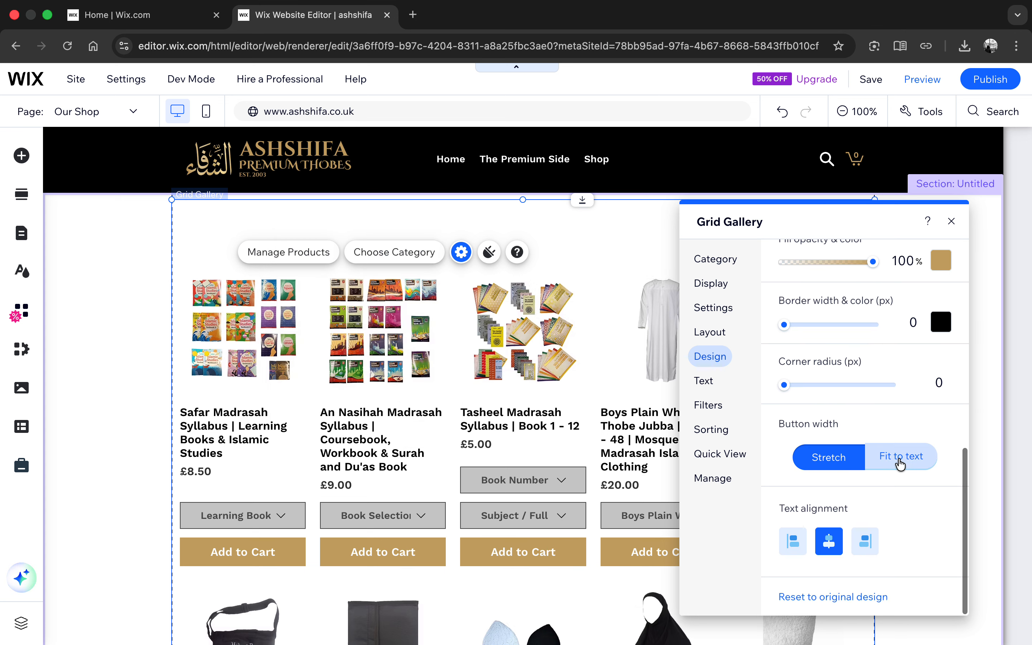
pyautogui.click(900, 463)
pyautogui.click(829, 456)
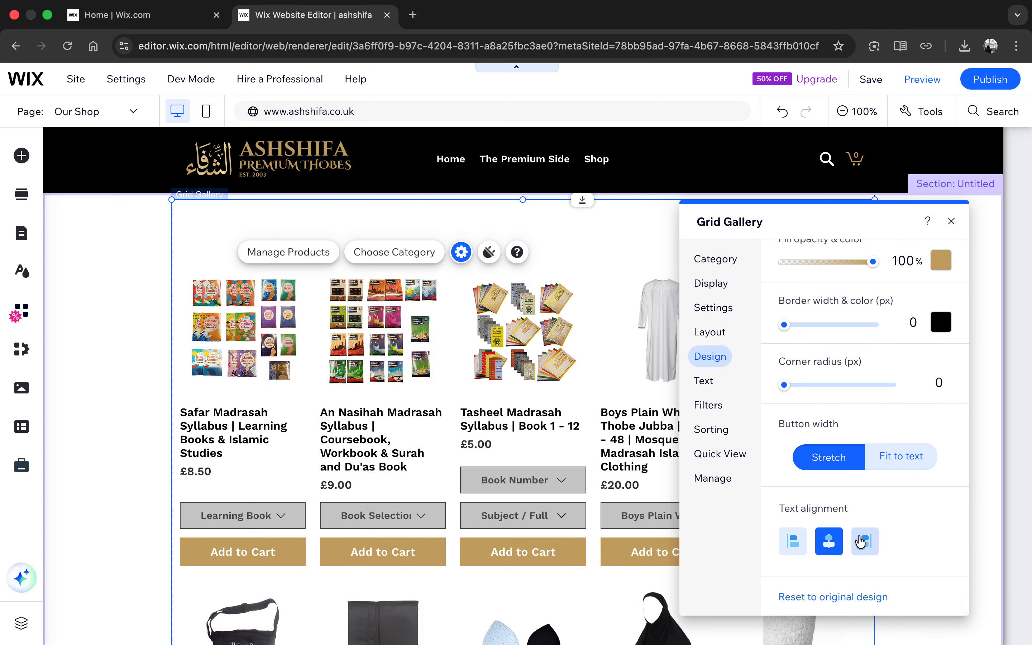
pyautogui.click(864, 540)
pyautogui.click(838, 542)
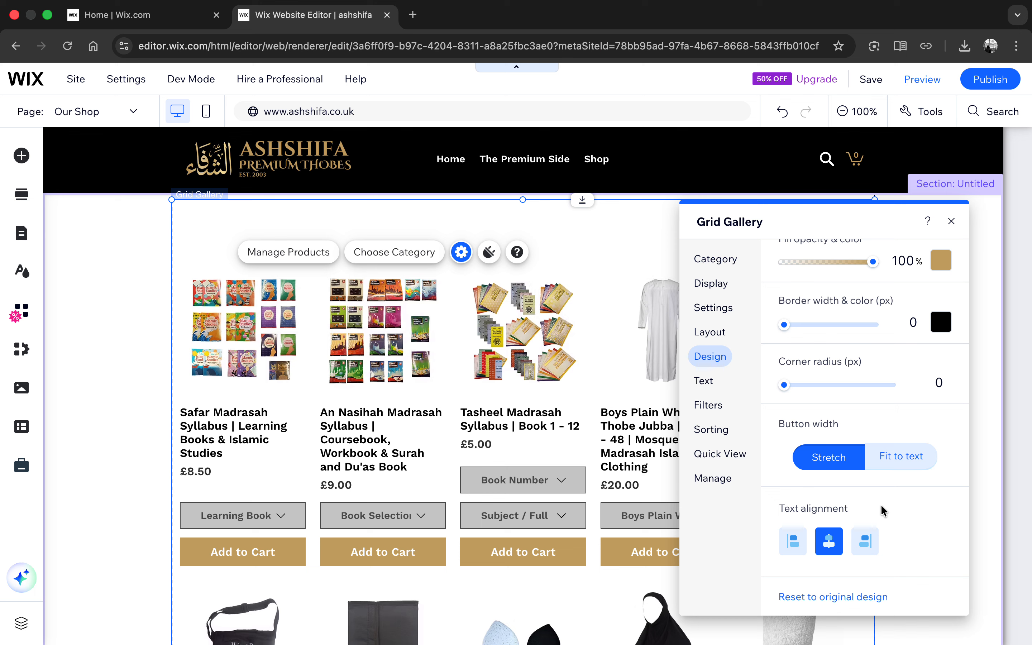
pyautogui.scroll(5, 864, 442)
pyautogui.click(795, 257)
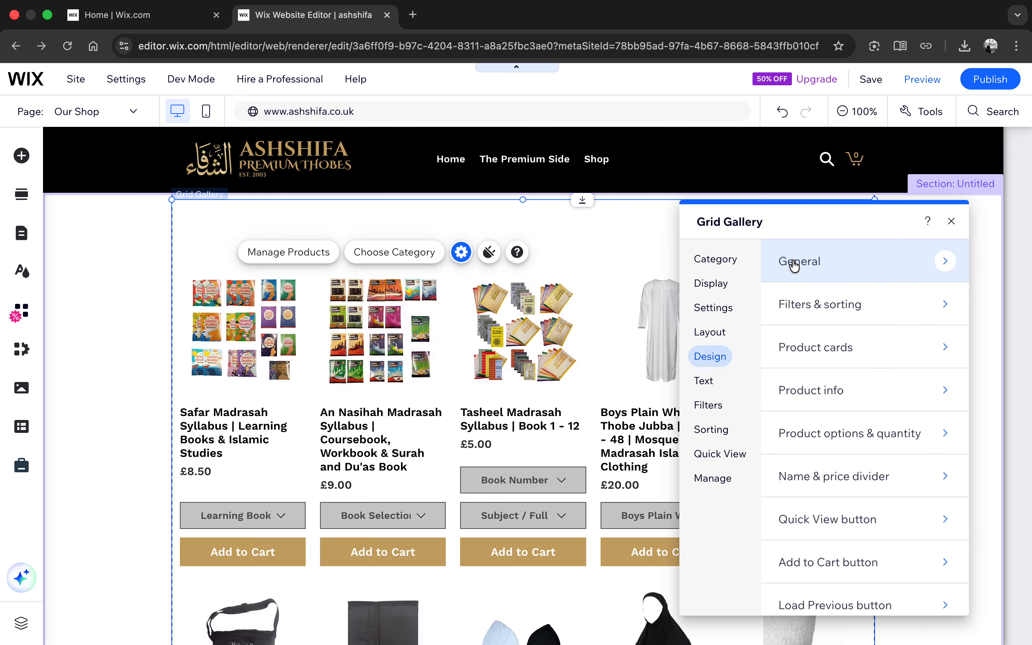
# - Examine the Load Previous button design, Quick View and Manage settings, and close the gallery settings
pyautogui.scroll(-2, 847, 508)
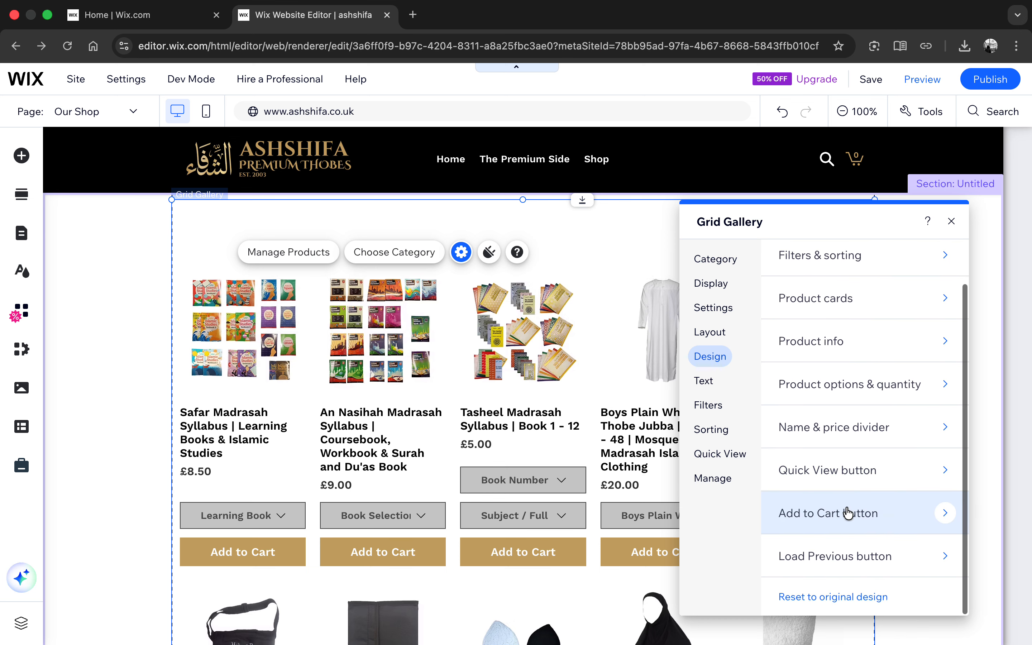
pyautogui.click(834, 551)
pyautogui.scroll(-2, 801, 405)
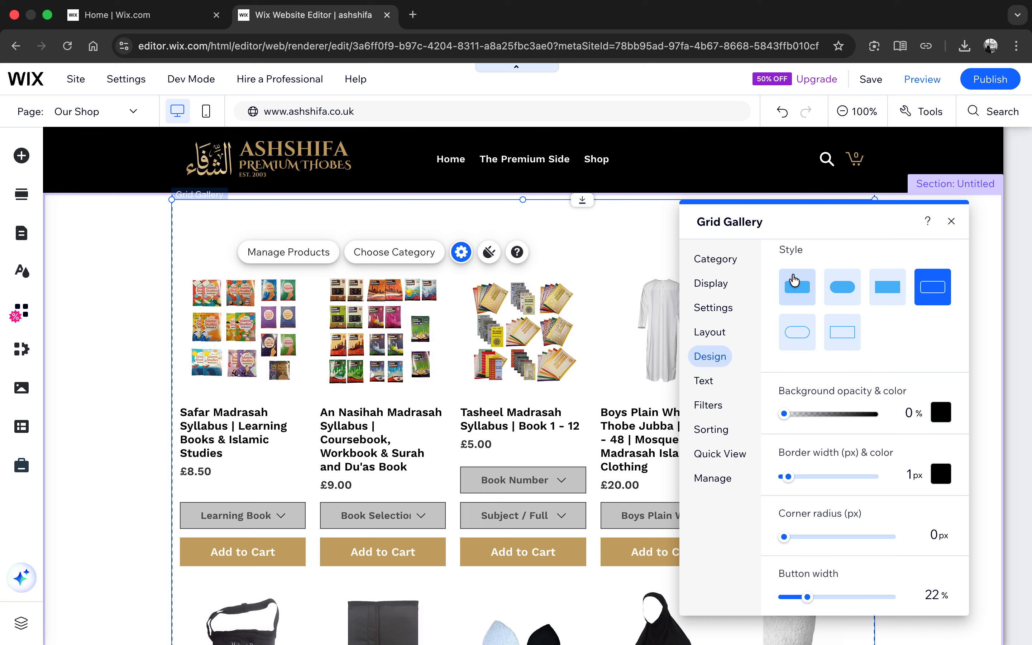
pyautogui.scroll(4, 792, 285)
pyautogui.click(792, 257)
pyautogui.scroll(-2, 829, 511)
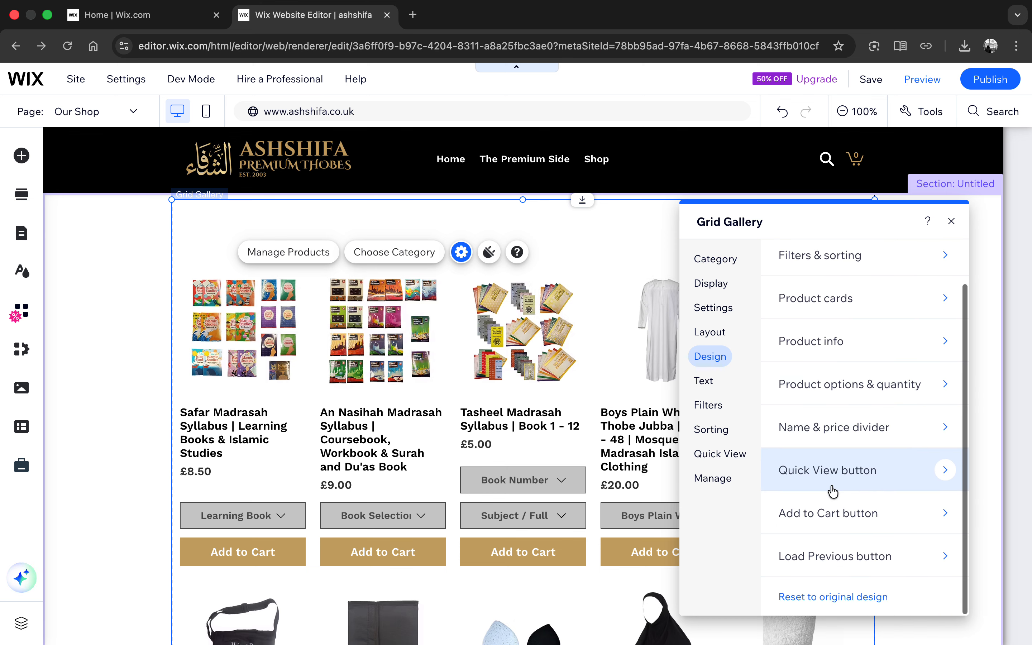
pyautogui.click(725, 454)
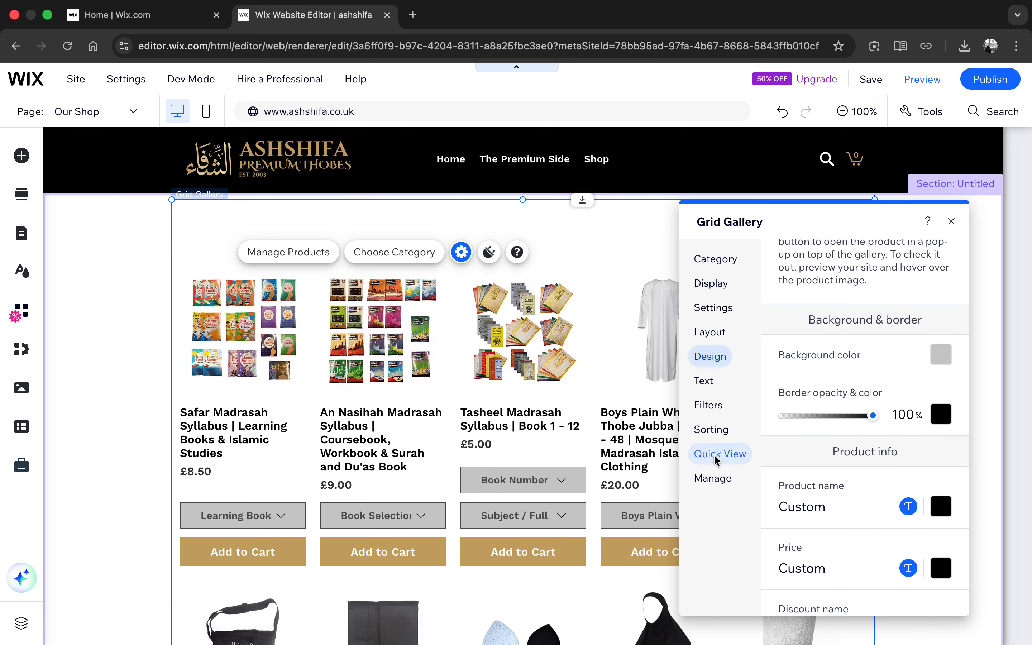
pyautogui.click(716, 478)
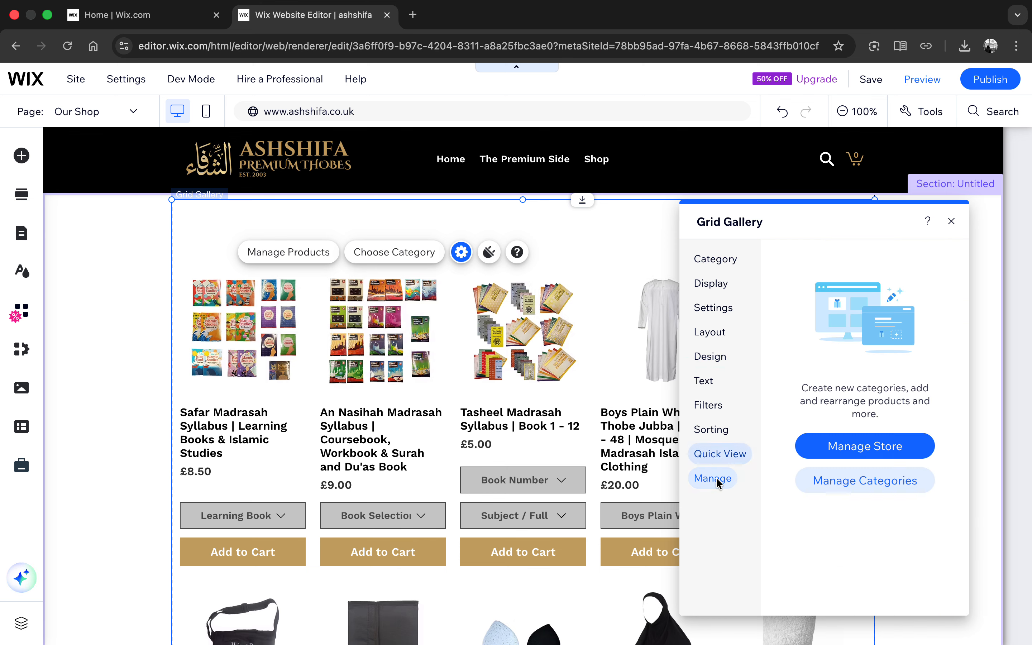
pyautogui.click(951, 221)
# - Look over the product gallery on the Our Shop page
pyautogui.scroll(-6, 778, 424)
pyautogui.scroll(6, 778, 423)
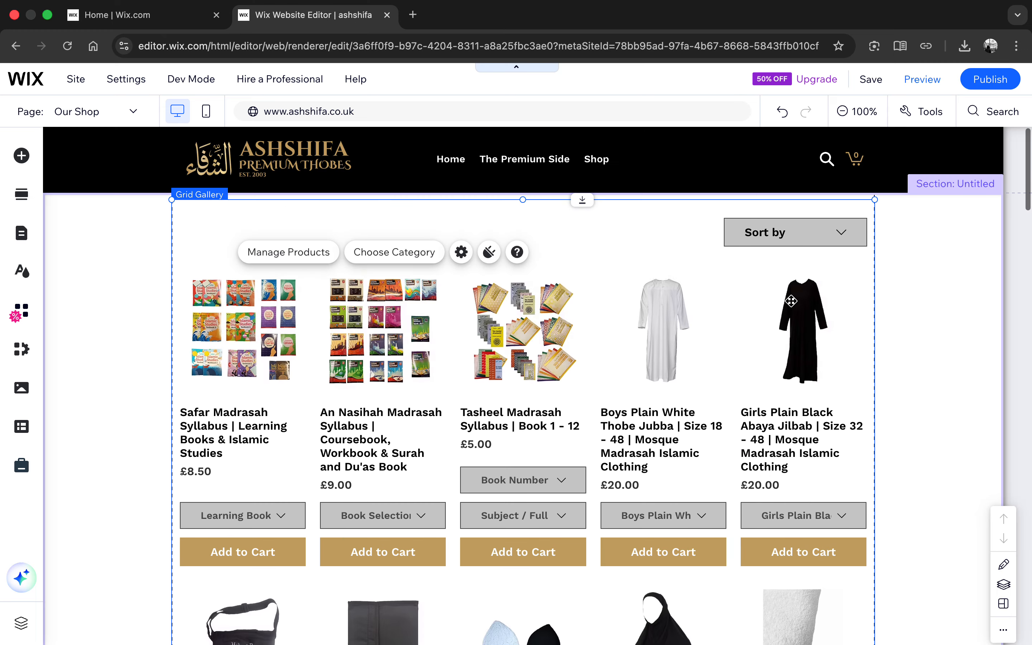
pyautogui.click(808, 235)
pyautogui.scroll(-10, 791, 367)
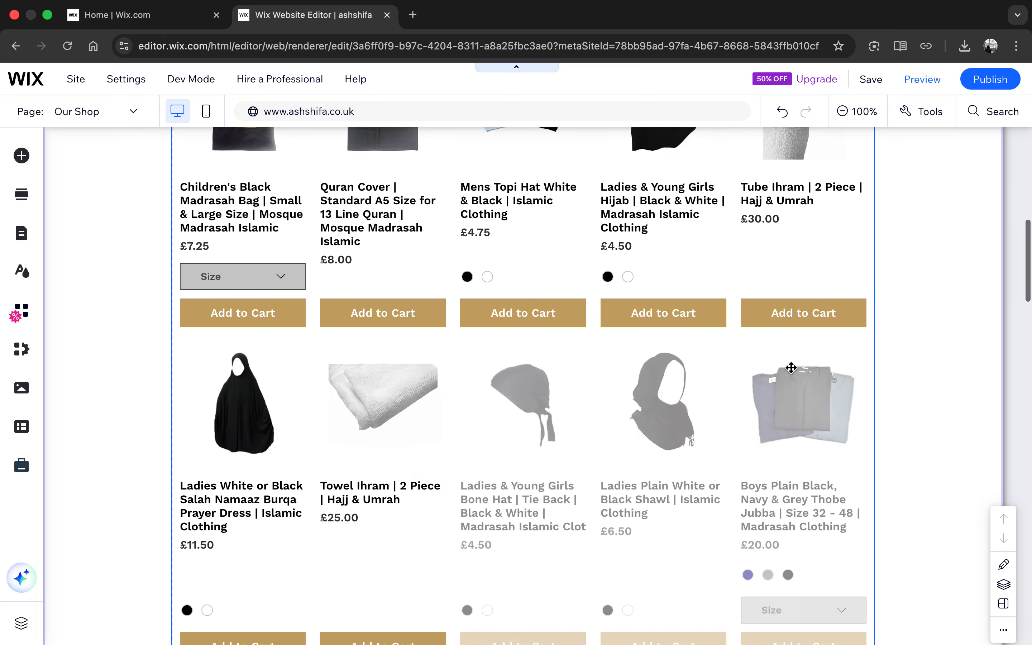
pyautogui.scroll(10, 791, 368)
# - Publish the site and open the live version
pyautogui.moveTo(980, 87)
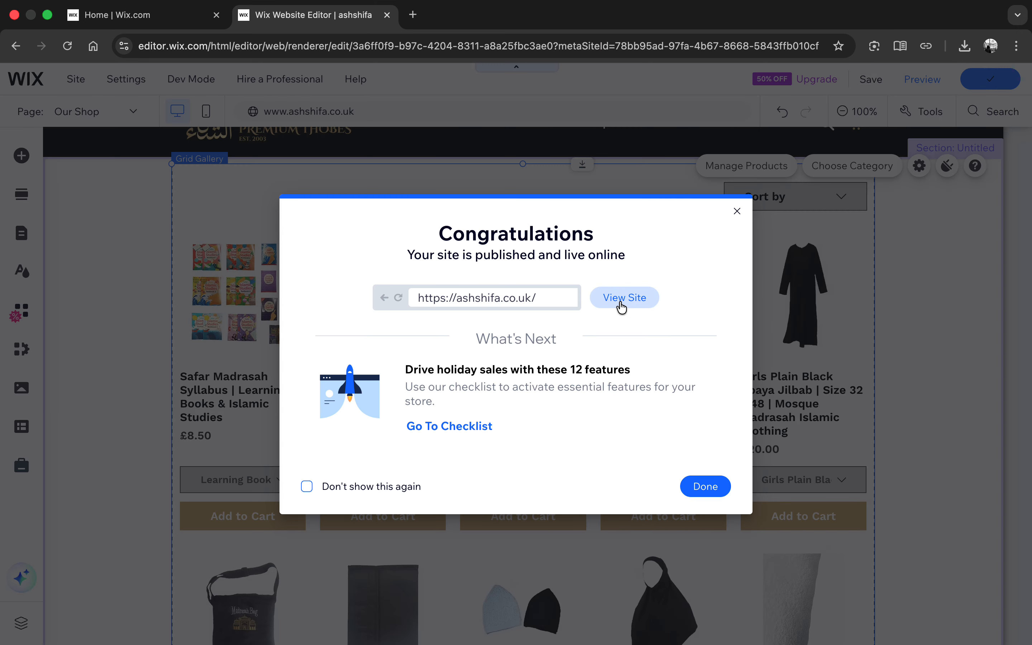
pyautogui.click(621, 305)
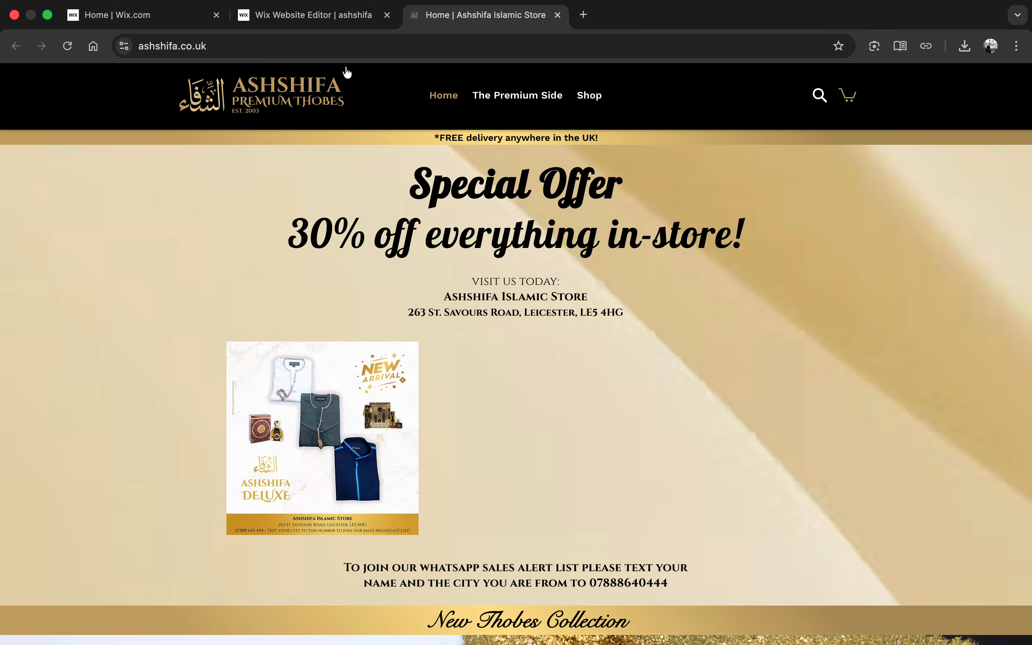
pyautogui.click(321, 46)
pyautogui.press('Right')
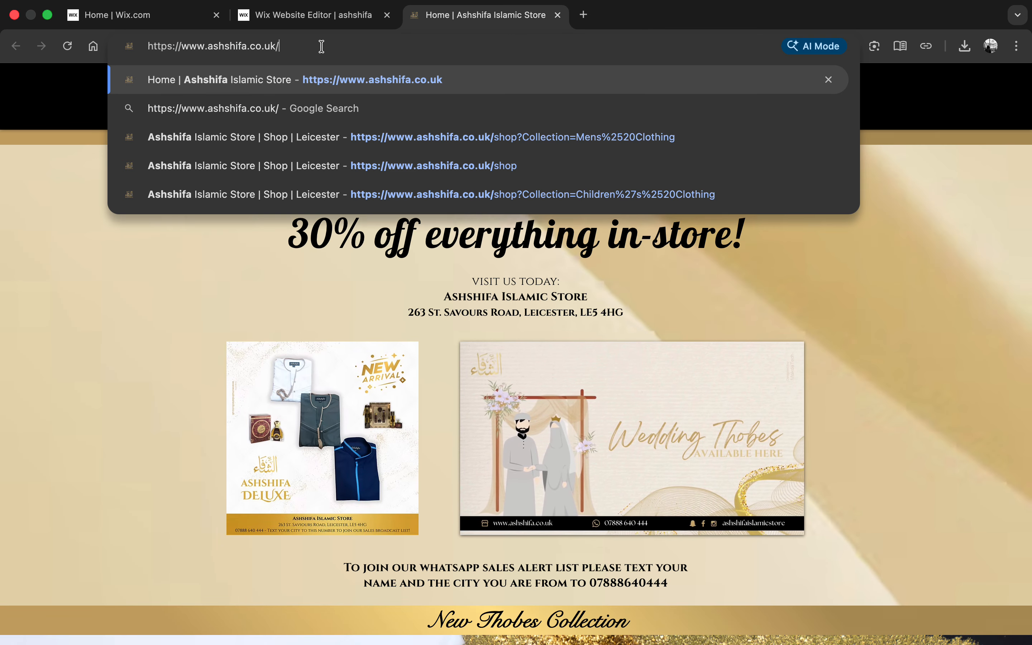
pyautogui.write('our-shop')
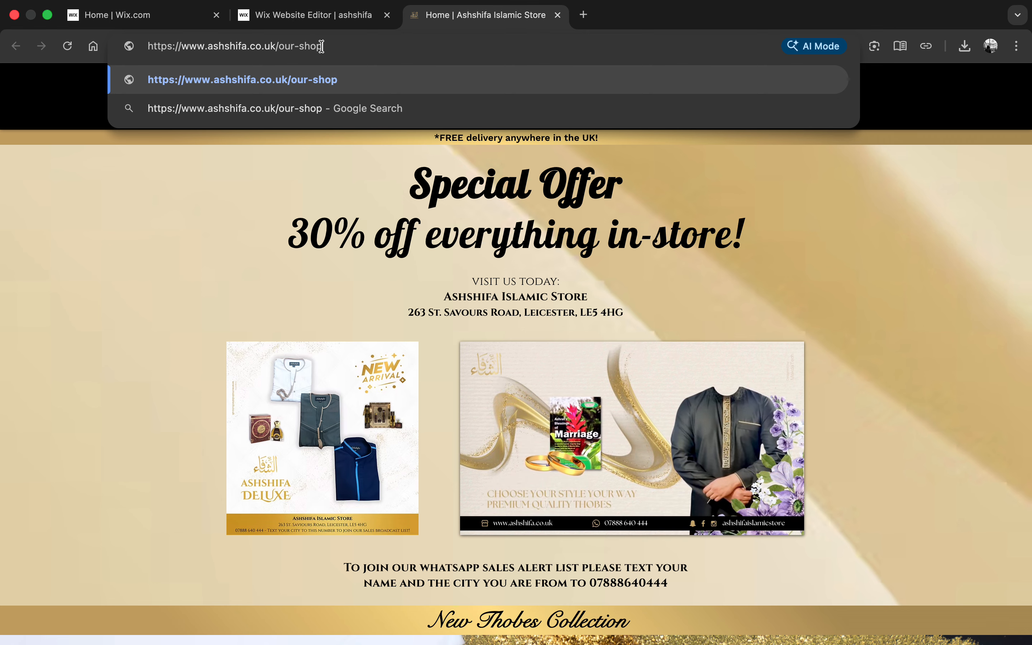
pyautogui.press('Return')
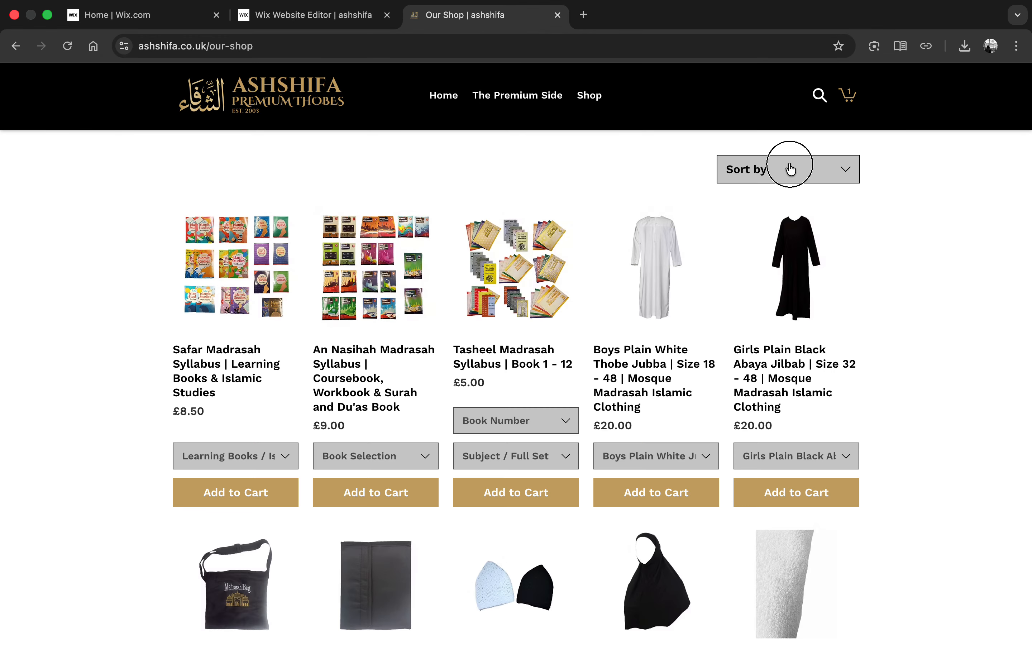
pyautogui.click(790, 169)
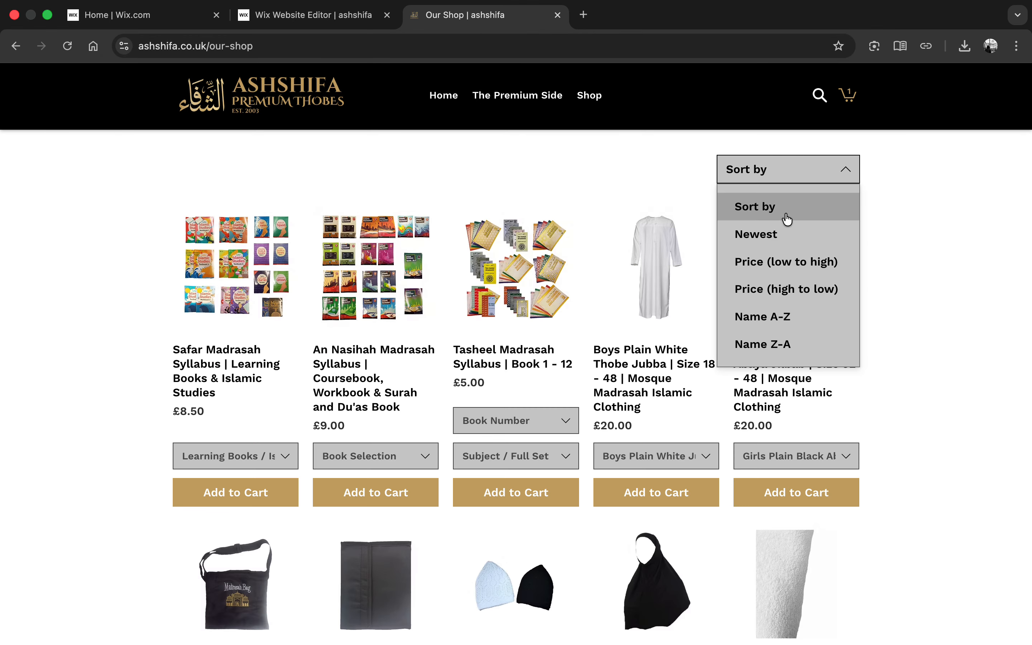
# - Test sorting the shop products by Newest, Price (low to high), Price (high to low) and Name A-Z, and restore the default order
pyautogui.click(784, 233)
pyautogui.click(784, 171)
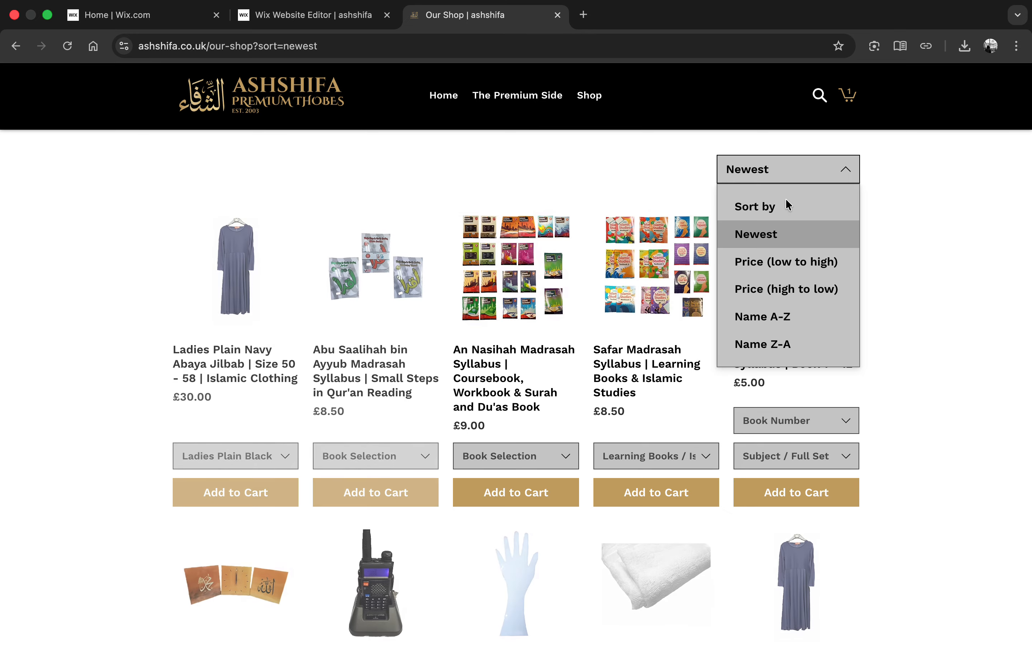
pyautogui.click(787, 264)
pyautogui.click(789, 178)
pyautogui.click(785, 288)
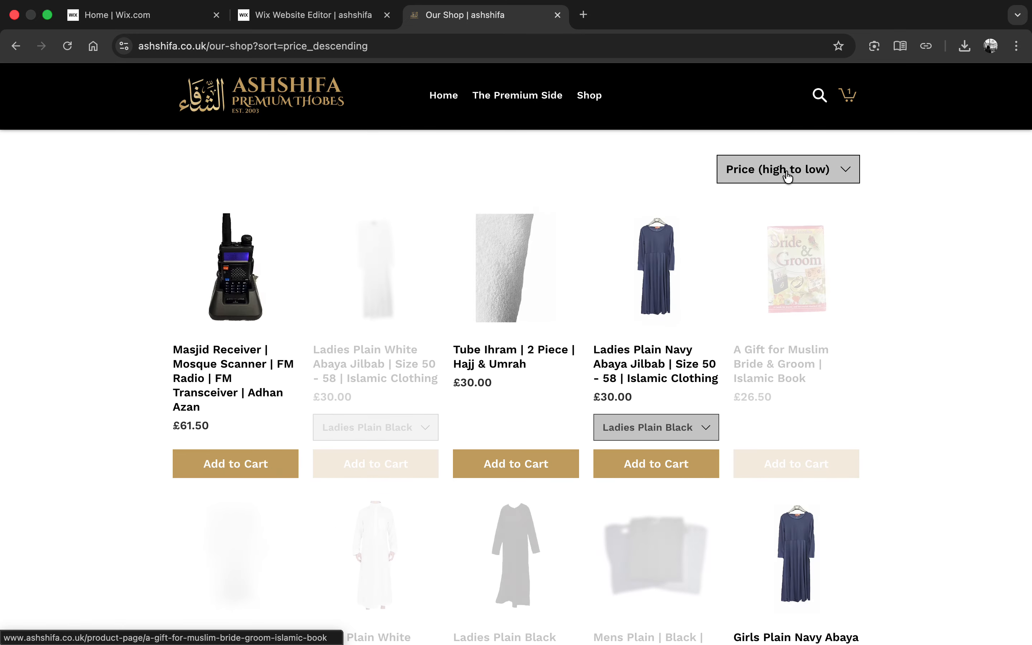
pyautogui.click(785, 171)
pyautogui.click(780, 316)
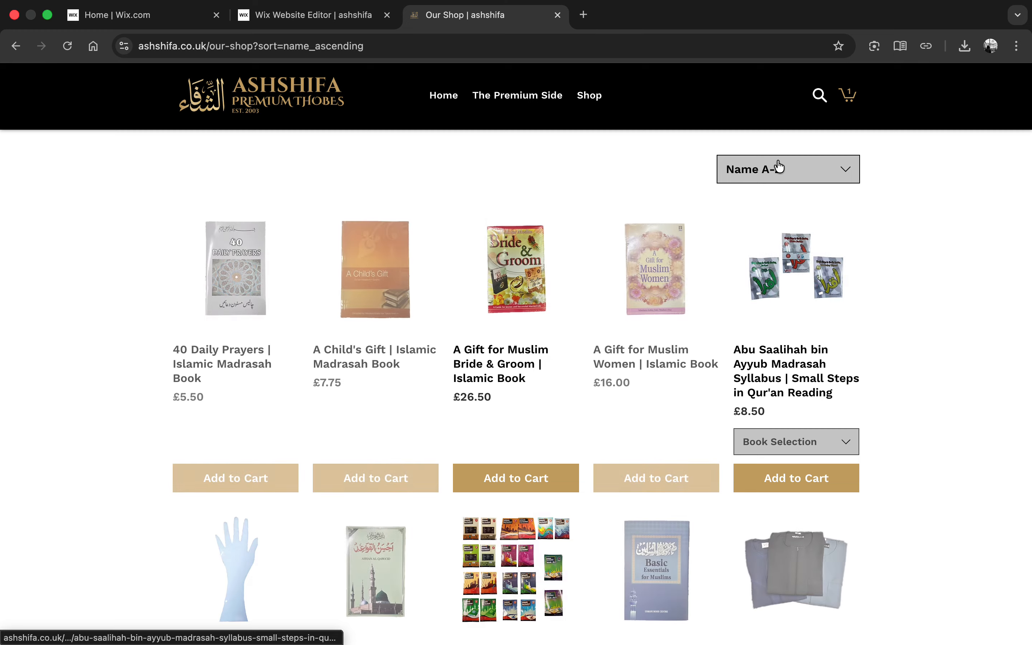
pyautogui.click(775, 171)
pyautogui.click(775, 208)
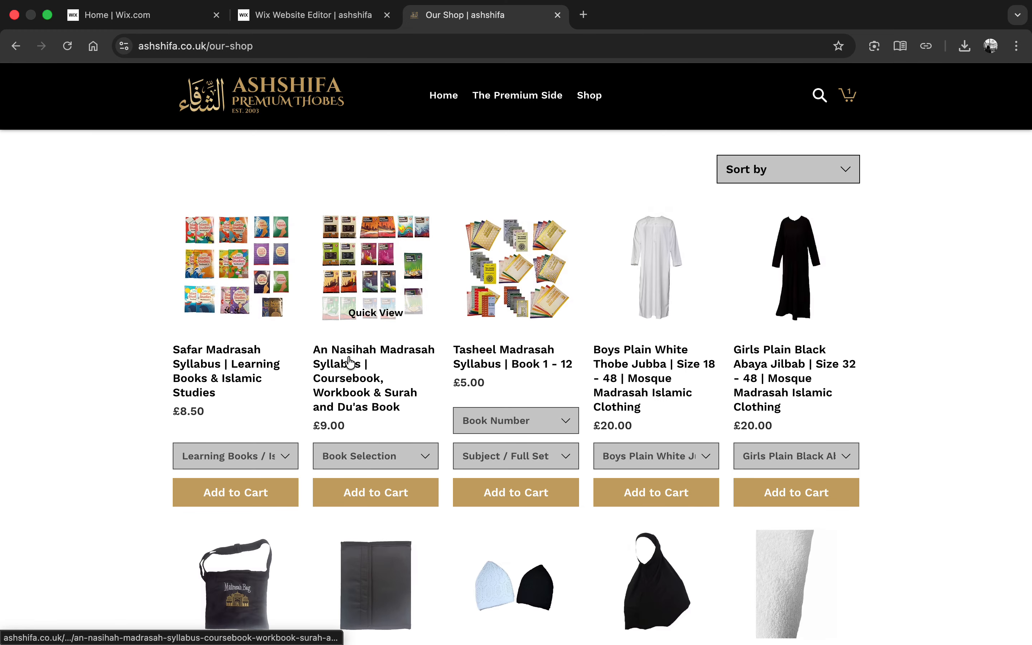
# - Open the Tasheel Madrasah Syllabus | Book 1 - 12 product page and look it over down to the footer
pyautogui.click(475, 366)
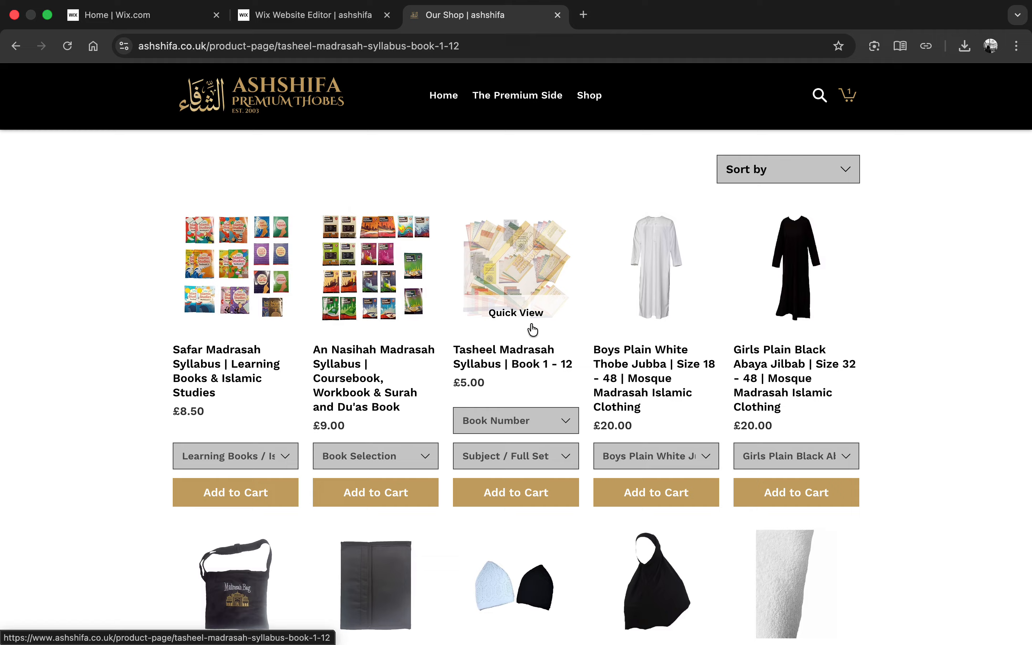
pyautogui.scroll(-12, 555, 429)
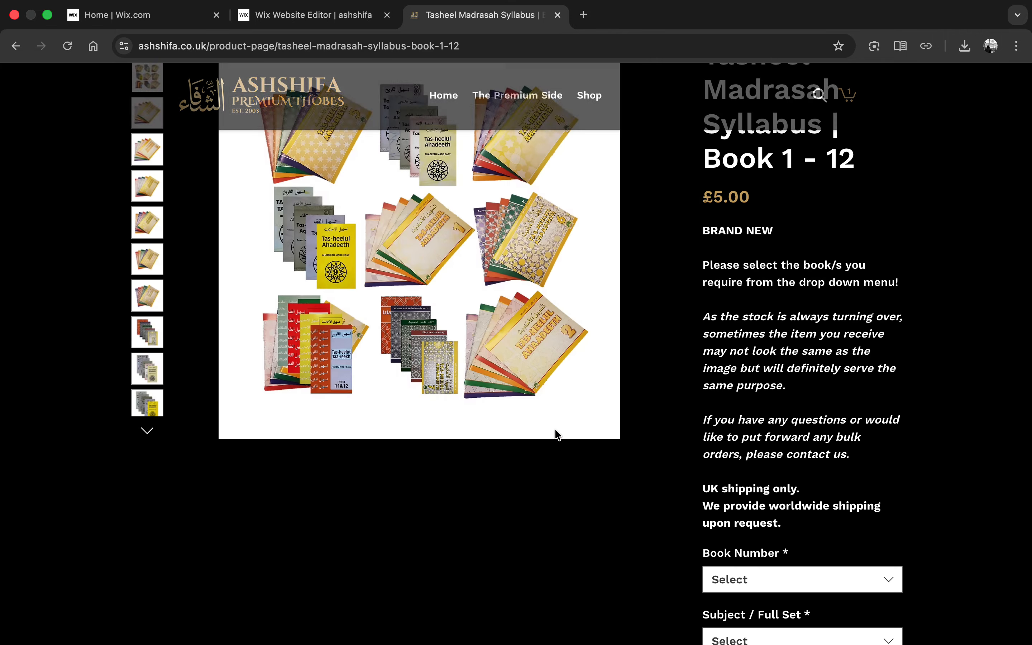
pyautogui.scroll(-4, 555, 428)
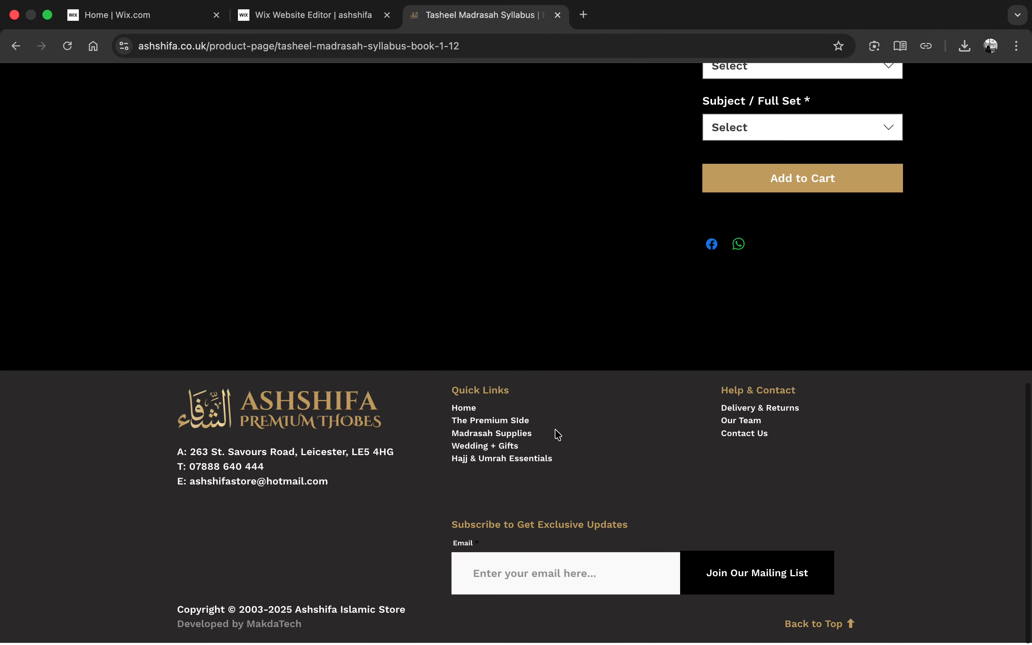
pyautogui.scroll(16, 555, 428)
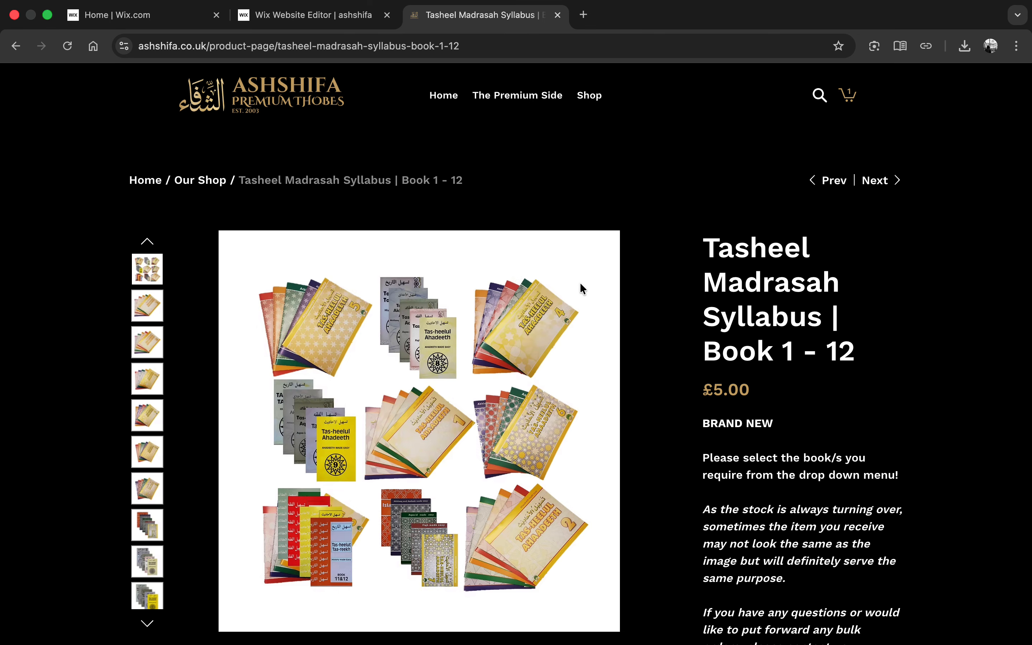
pyautogui.scroll(-9, 580, 288)
pyautogui.scroll(-1, 610, 448)
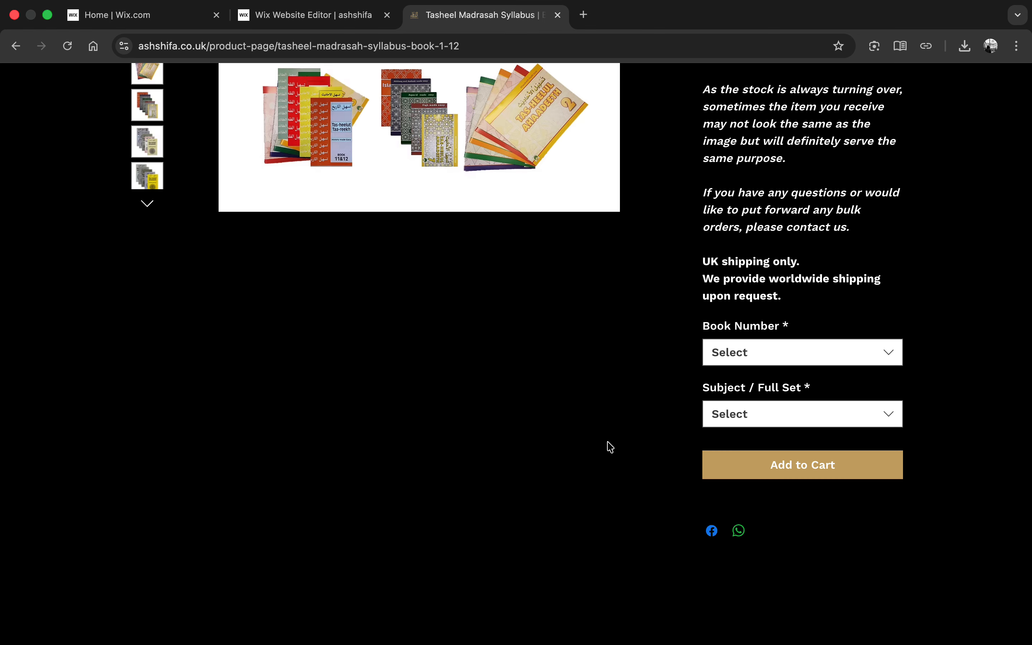
# - Choose Book Number 2 and the subject Fiqh for the Tasheel Madrasah Syllabus, and add it to the cart
pyautogui.click(771, 364)
pyautogui.click(771, 408)
pyautogui.click(780, 412)
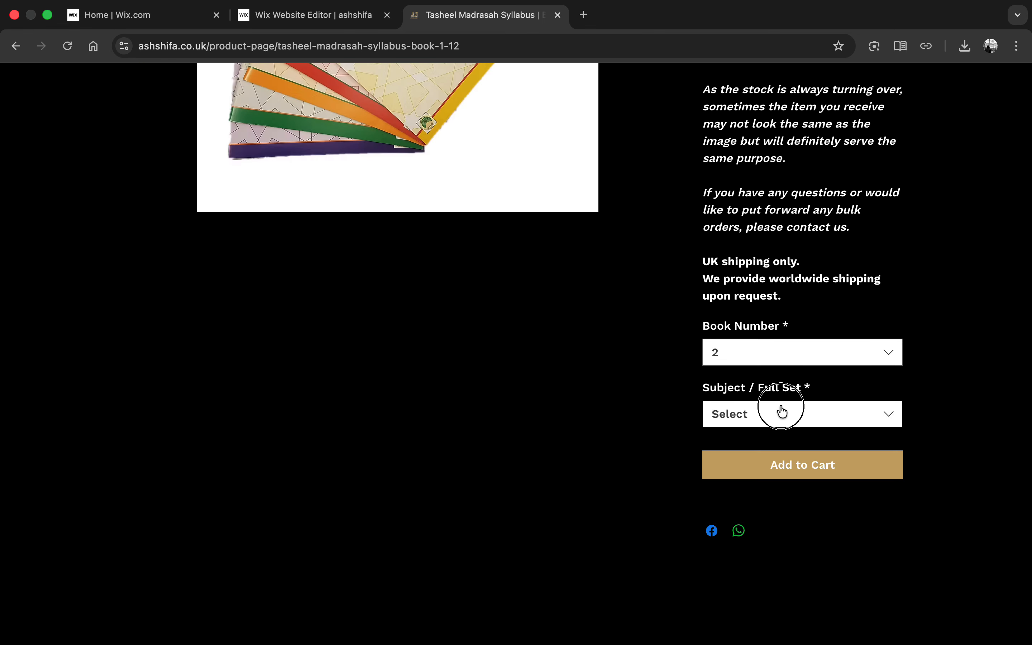
pyautogui.click(774, 445)
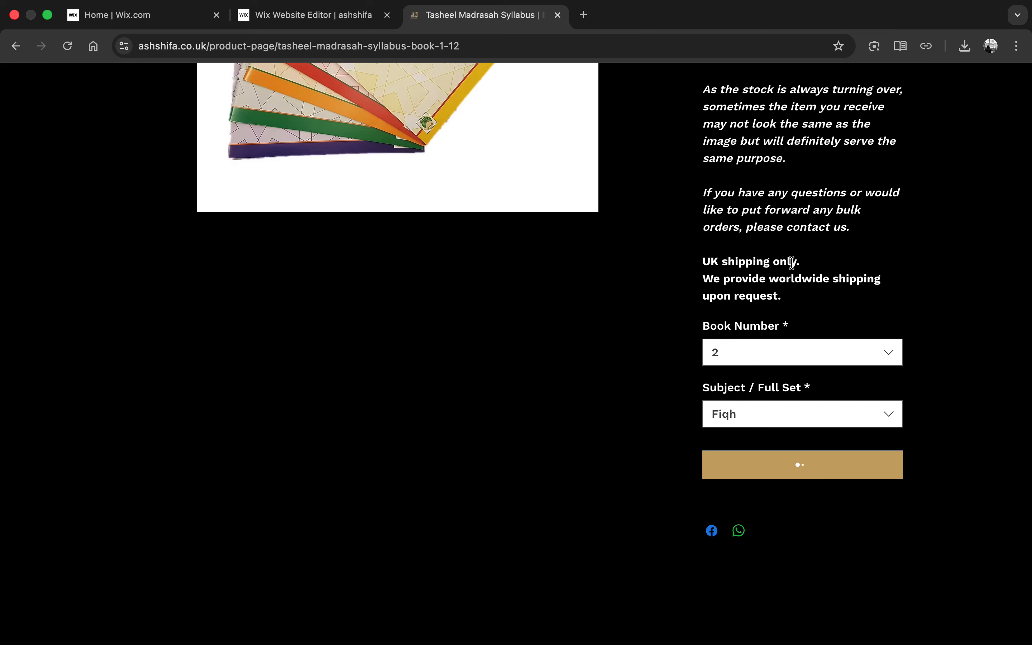